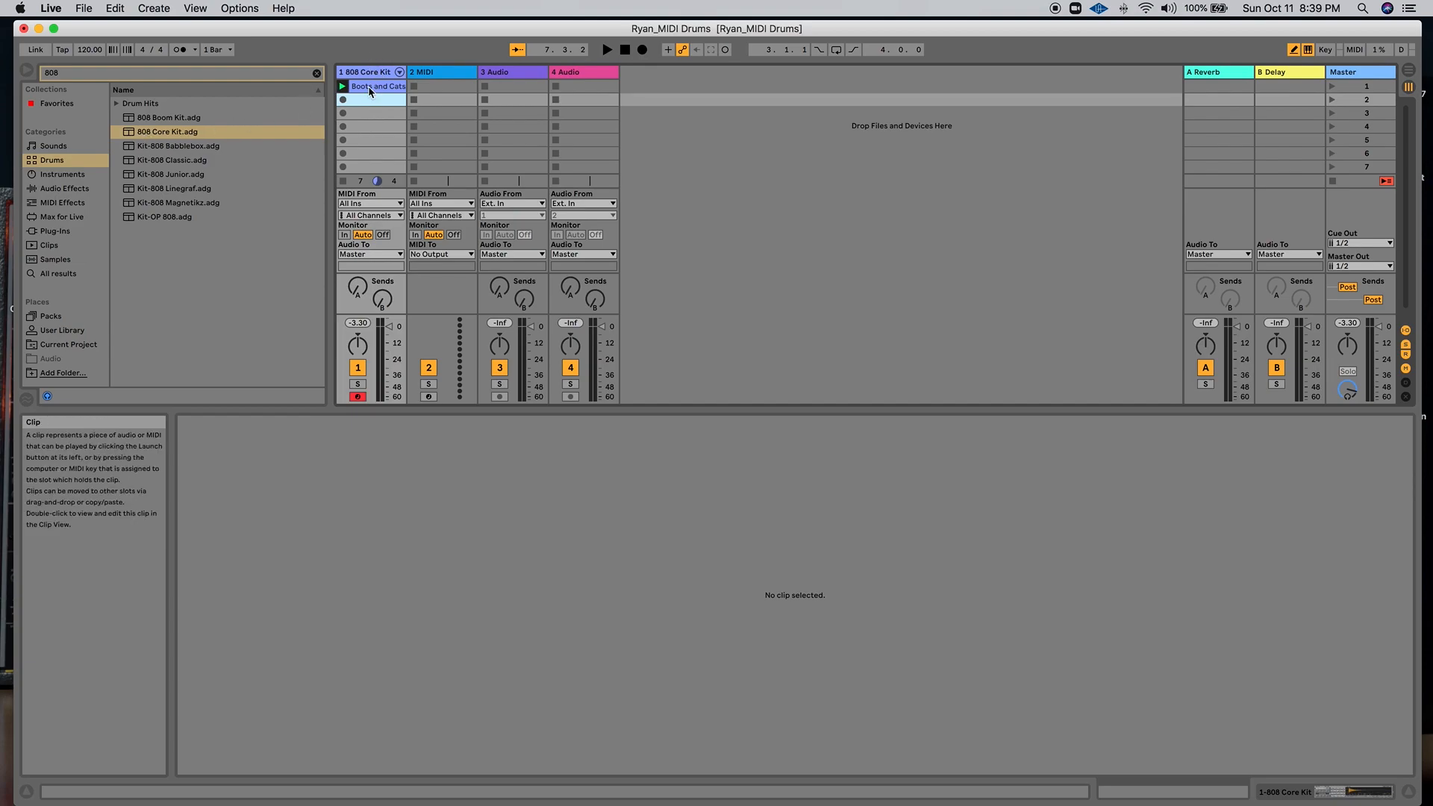
# - Create an empty MIDI clip in the second slot of the 808 Core Kit track, ready for drawing notes
pyautogui.click(375, 87)
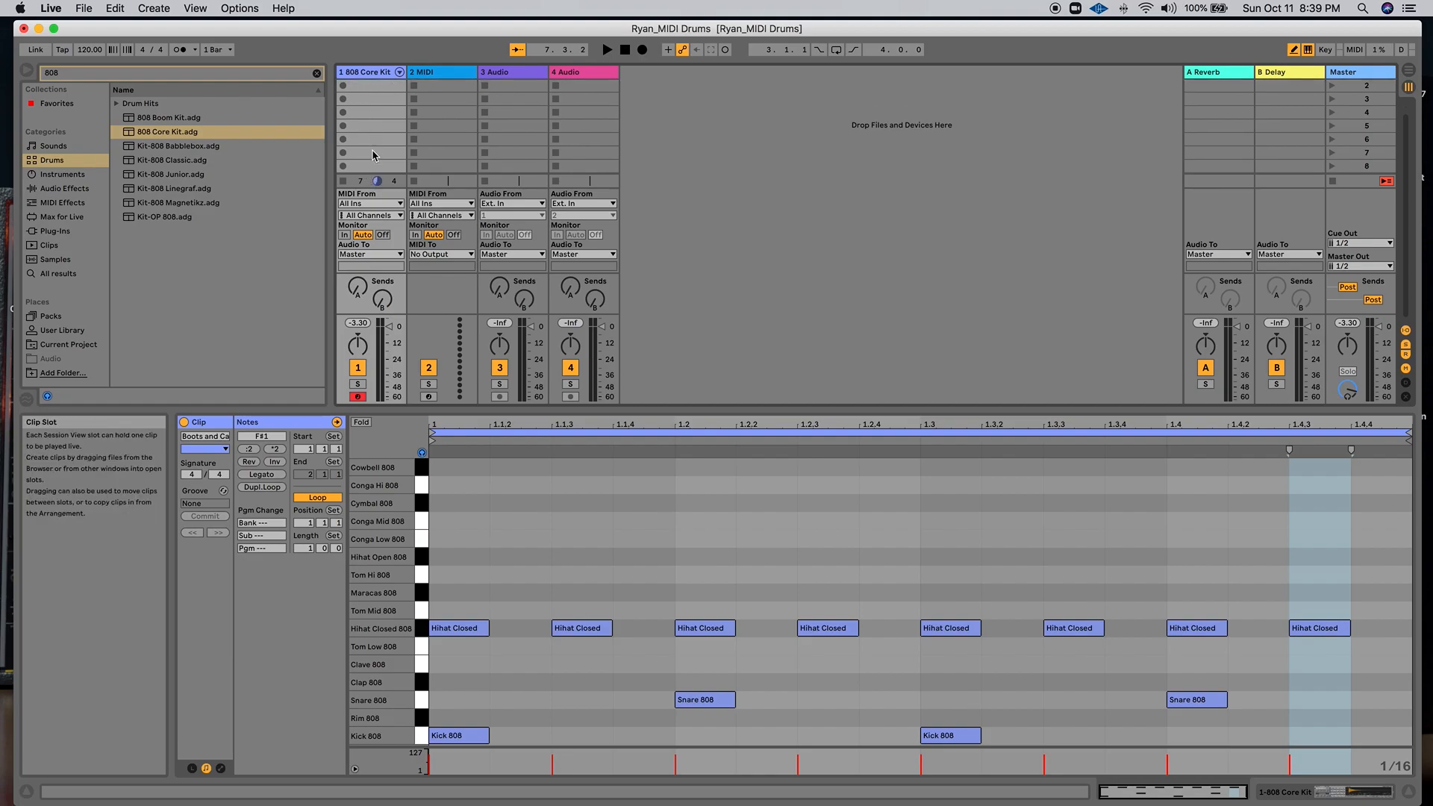
pyautogui.click(372, 102)
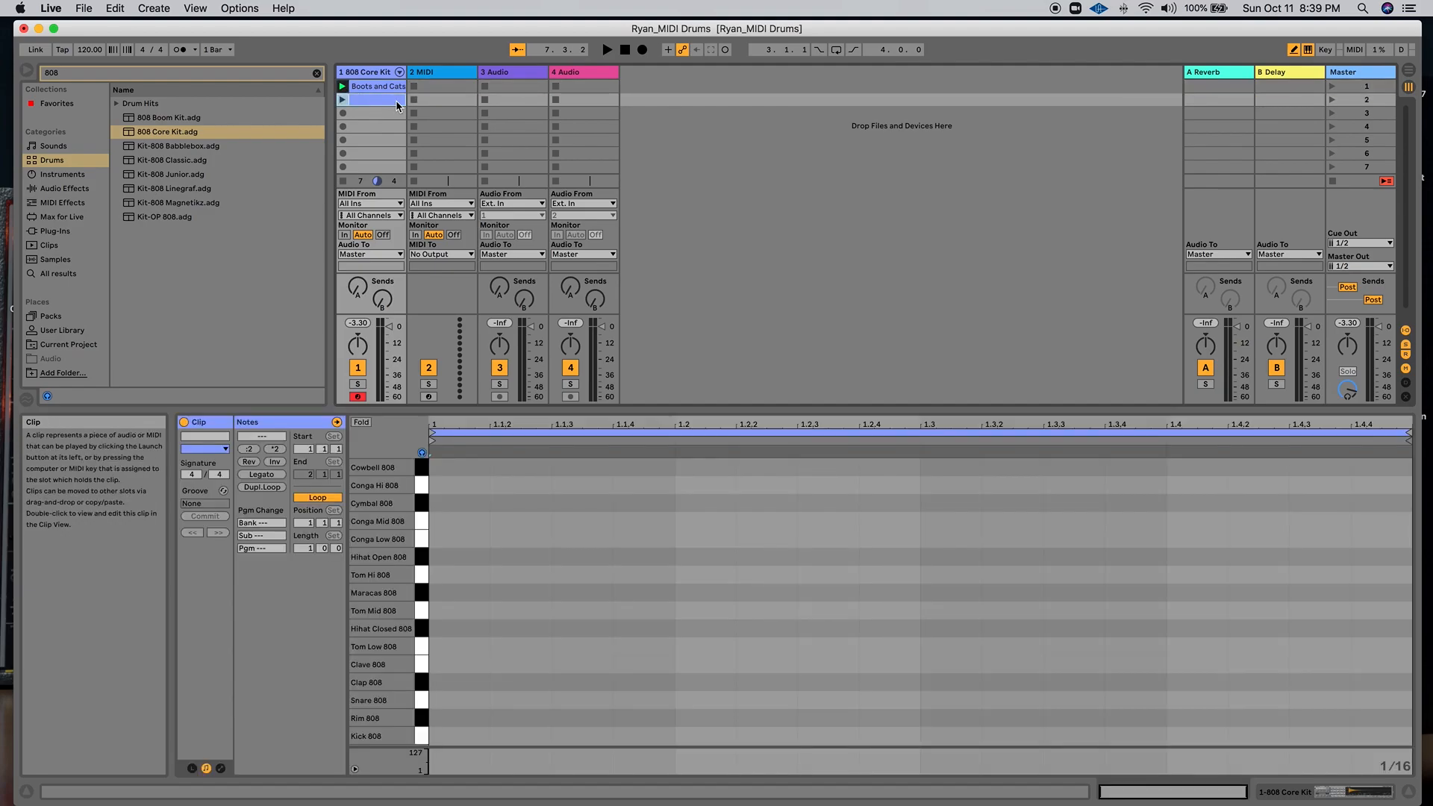
pyautogui.moveTo(709, 410)
pyautogui.mouseDown()
pyautogui.moveTo(710, 368)
pyautogui.moveTo(709, 407)
pyautogui.mouseUp()
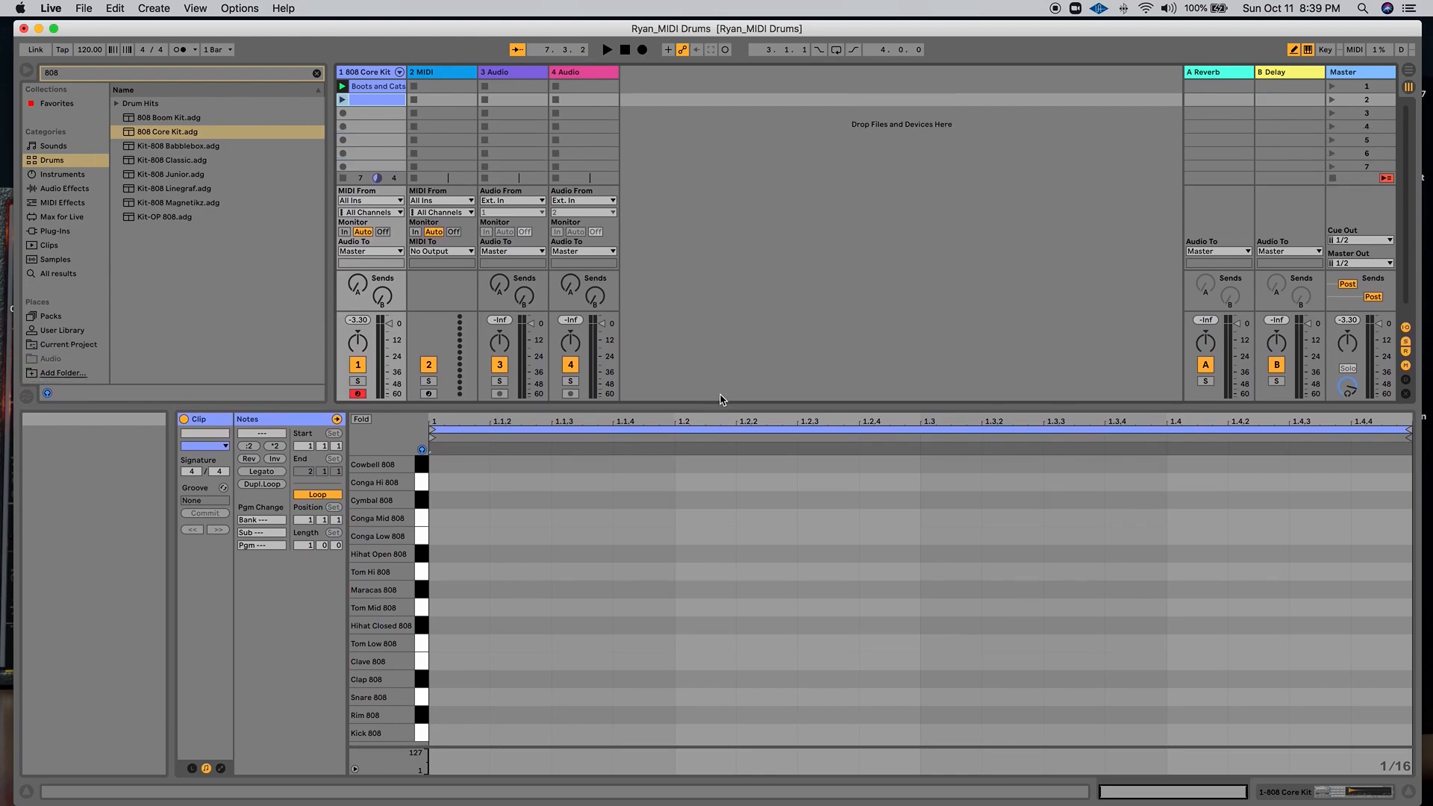
pyautogui.click(1292, 52)
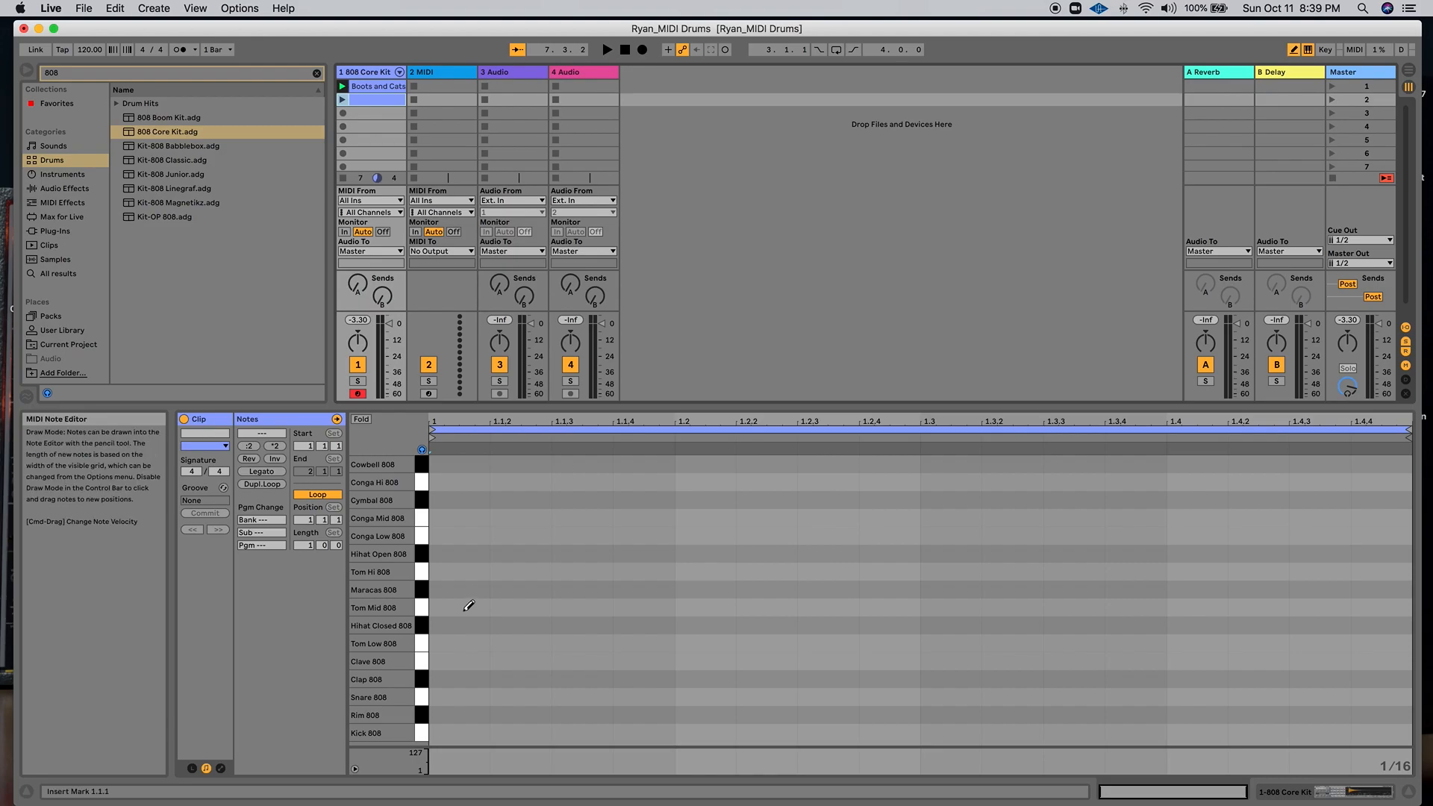
# - Draw Kick 808 notes on beats 1 and 3 and Snare 808 notes on beats 2 and 4
pyautogui.click(462, 732)
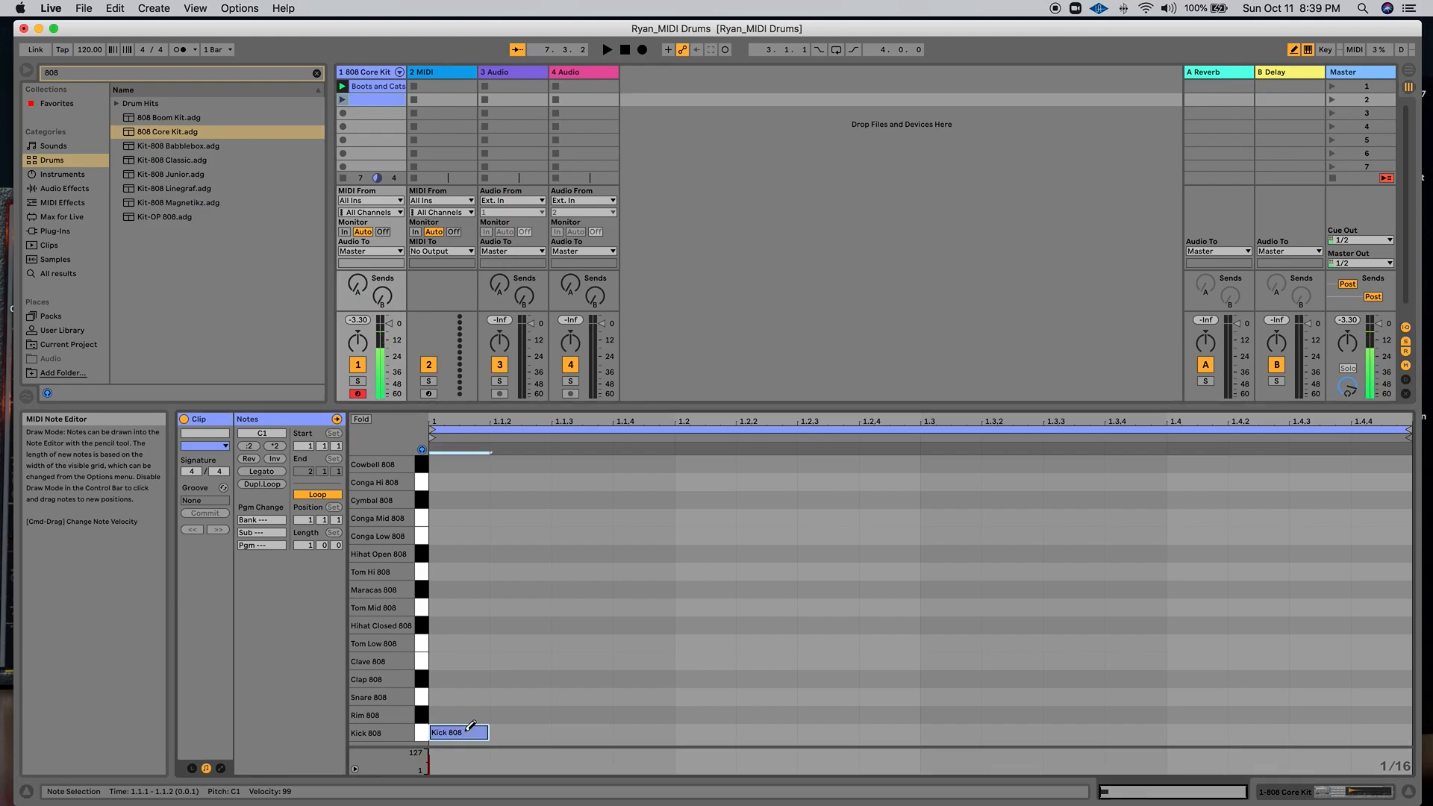
pyautogui.click(717, 693)
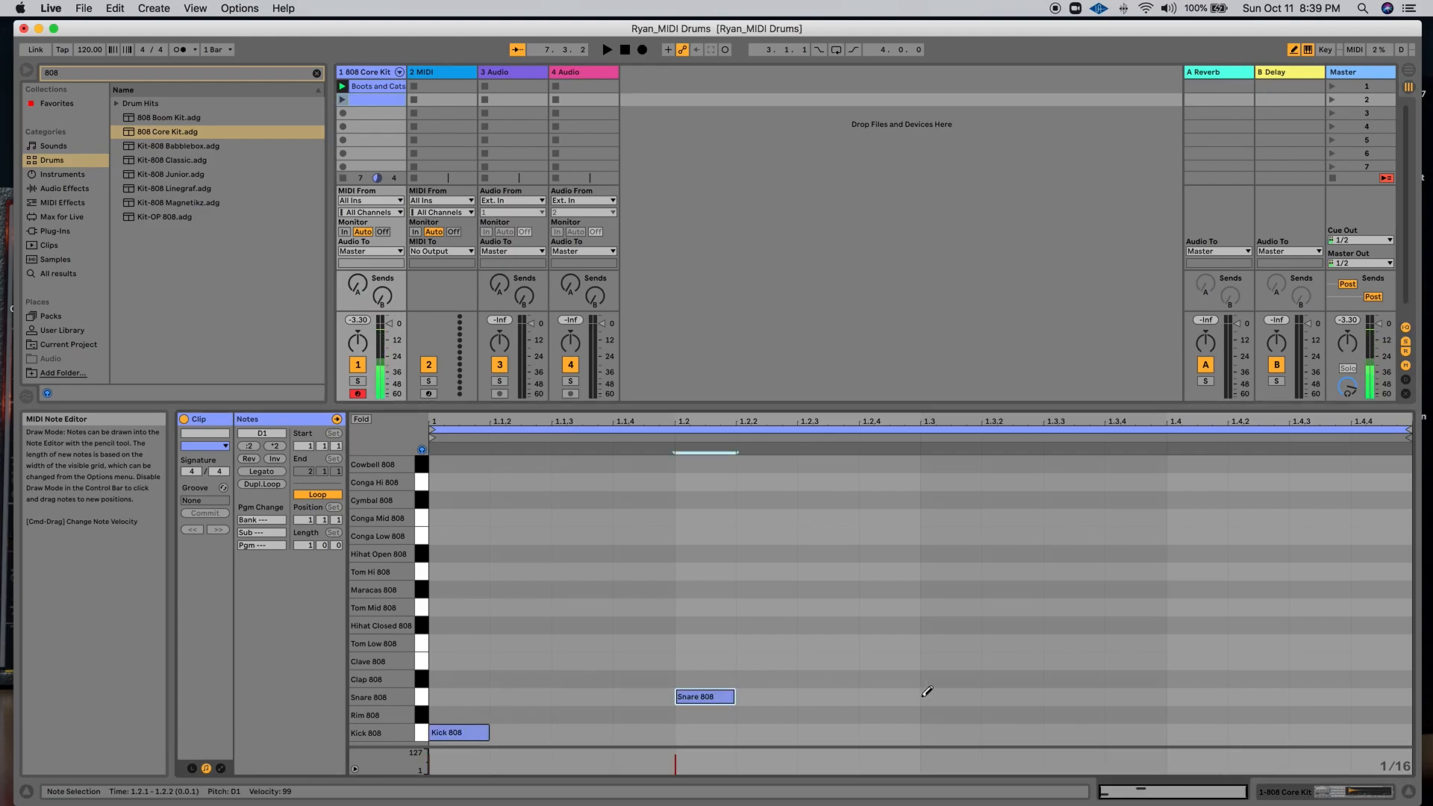
pyautogui.click(945, 732)
pyautogui.click(1204, 697)
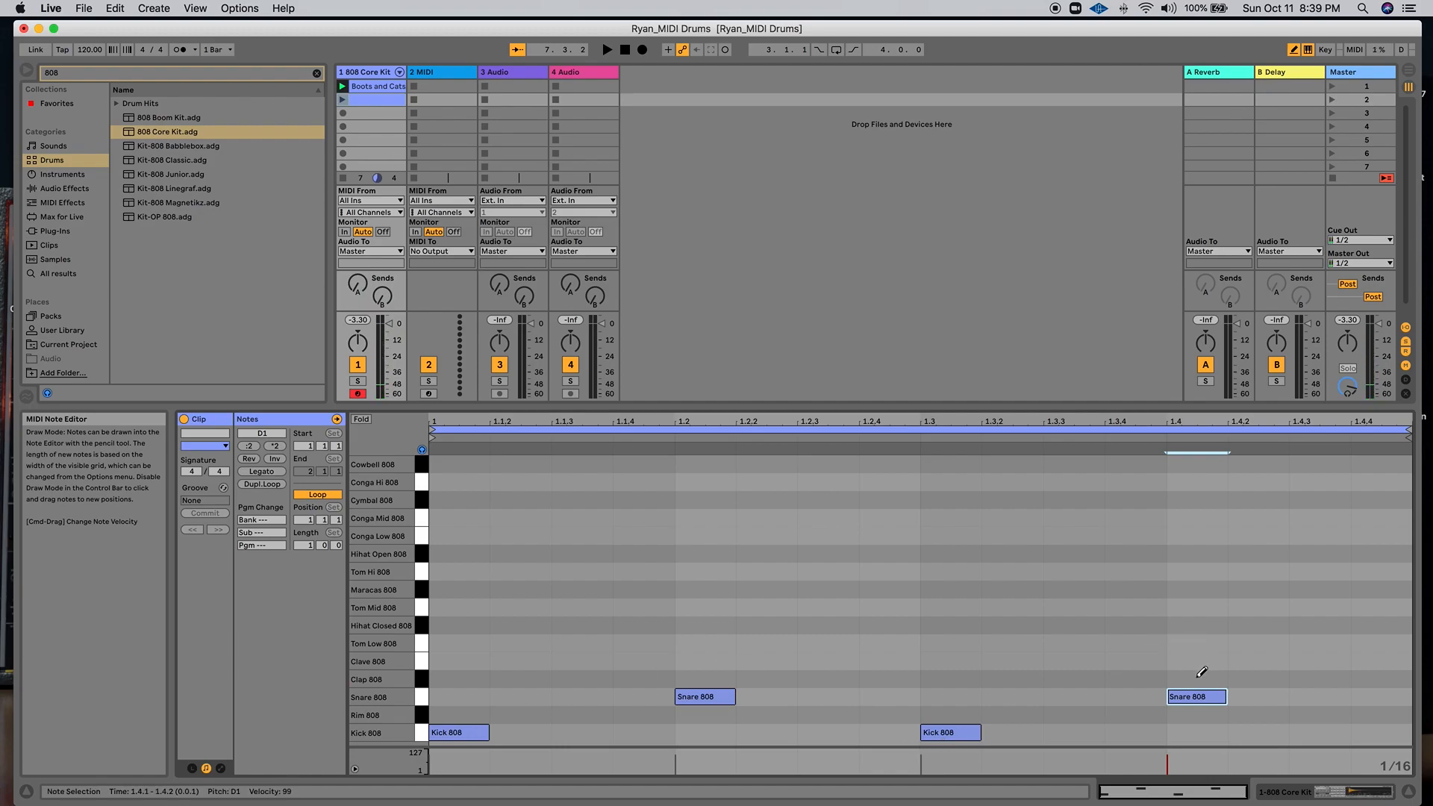
# - Draw eight Hihat Closed 808 notes across the bar, one on every eighth note from 1 to 1.4.3
pyautogui.click(457, 625)
pyautogui.click(563, 624)
pyautogui.click(692, 624)
pyautogui.click(822, 624)
pyautogui.click(947, 624)
pyautogui.click(1069, 624)
pyautogui.click(1212, 624)
pyautogui.click(1327, 624)
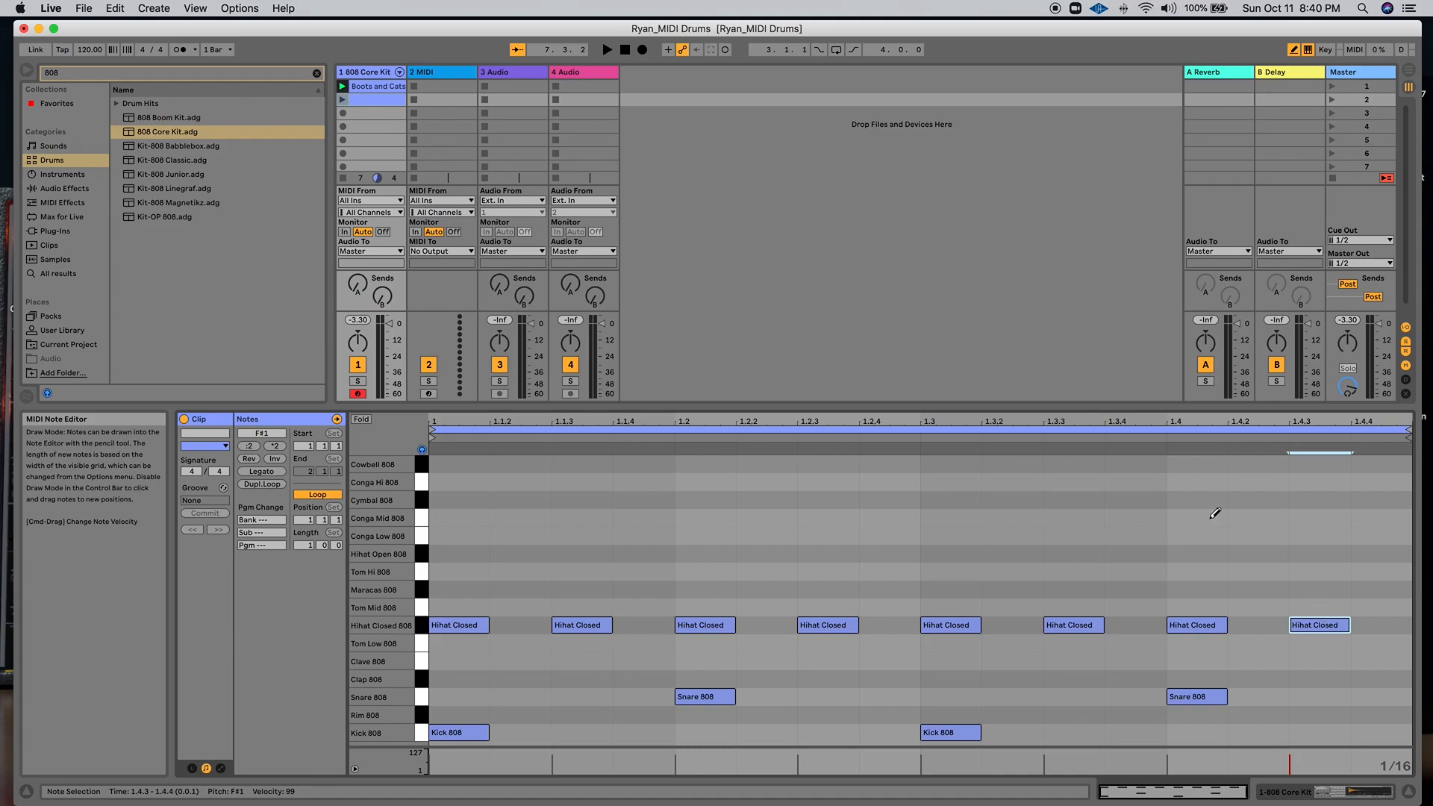
# - Replace the hand-drawn clip in the second slot with a copy of the Boots and Cats clip
pyautogui.click(386, 102)
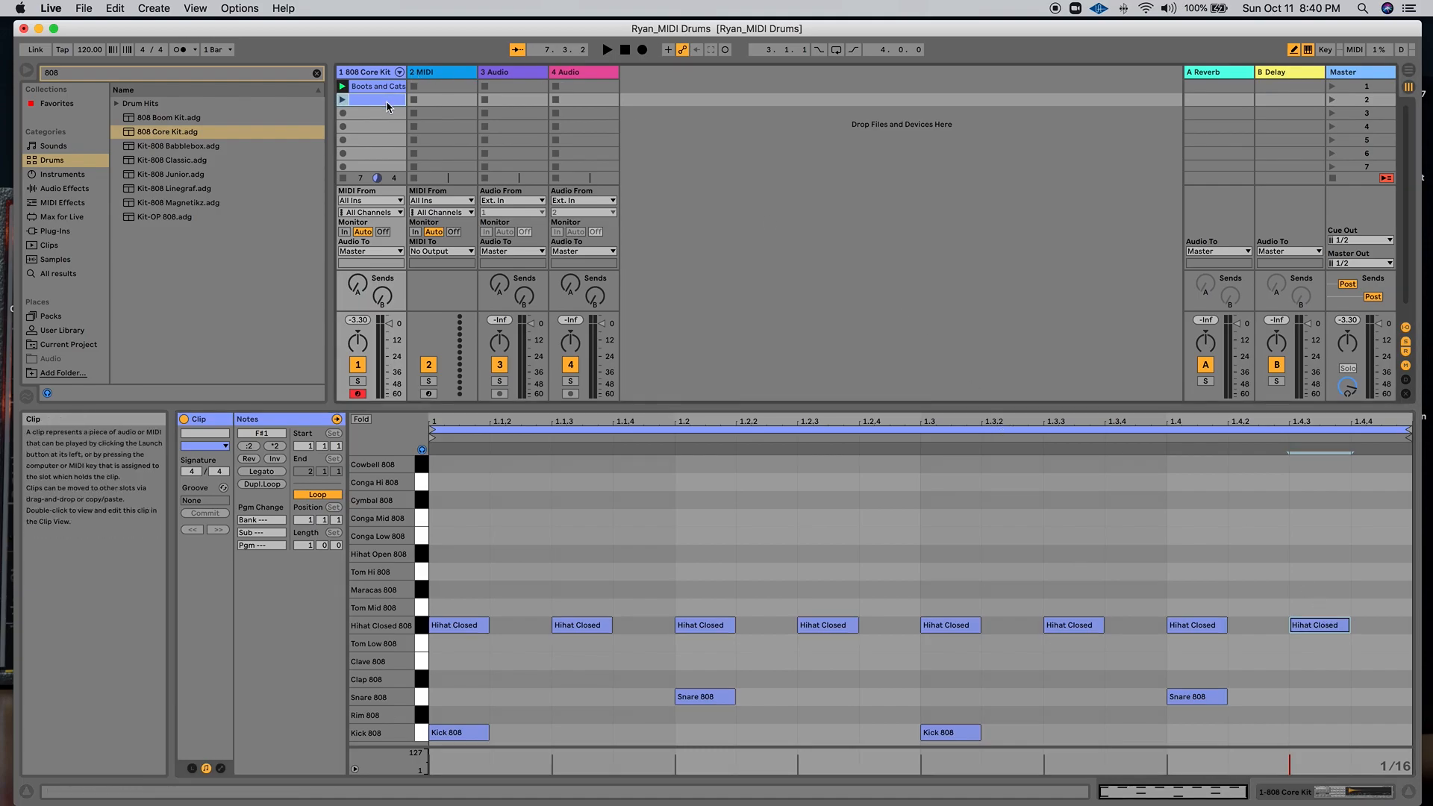
pyautogui.press('Delete')
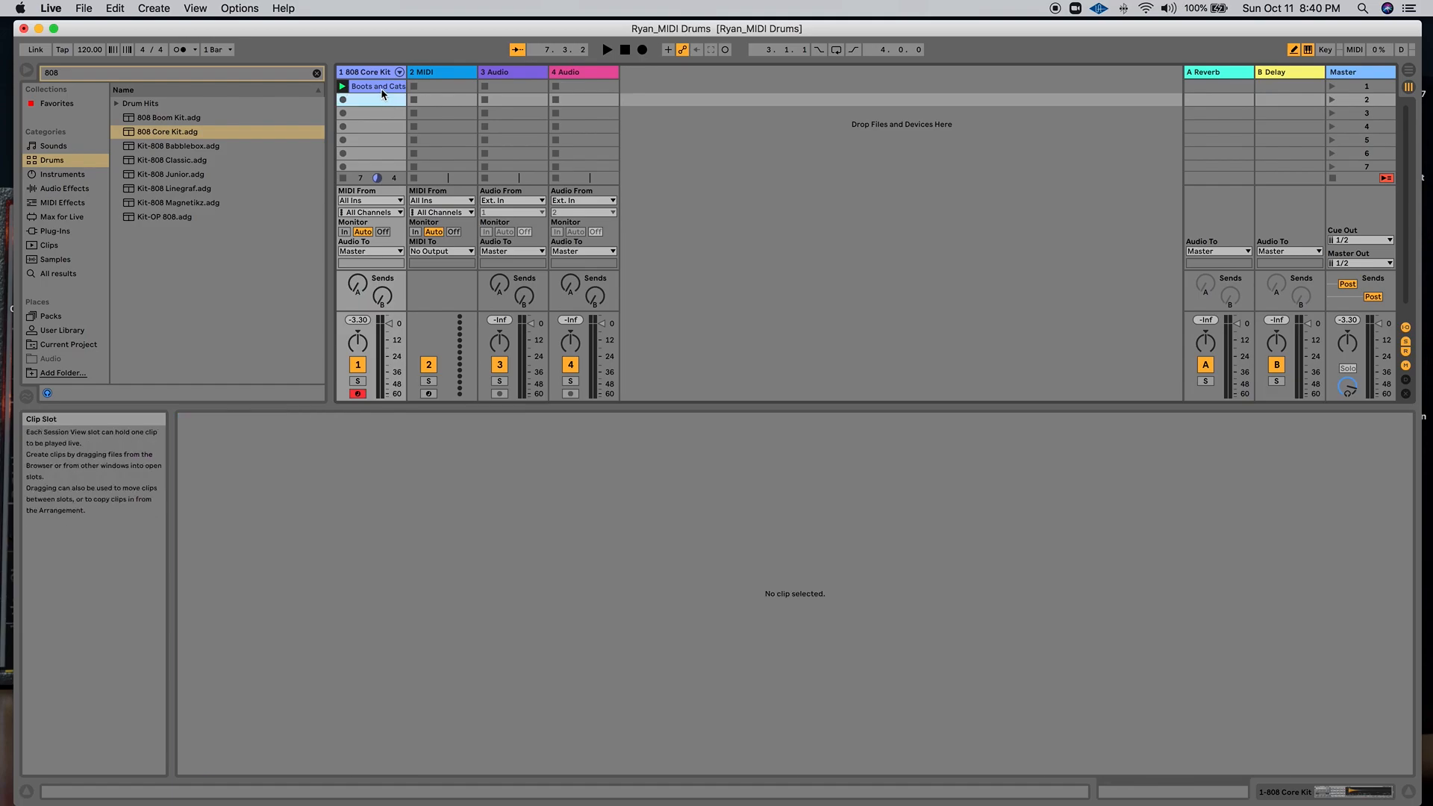
pyautogui.click(382, 88)
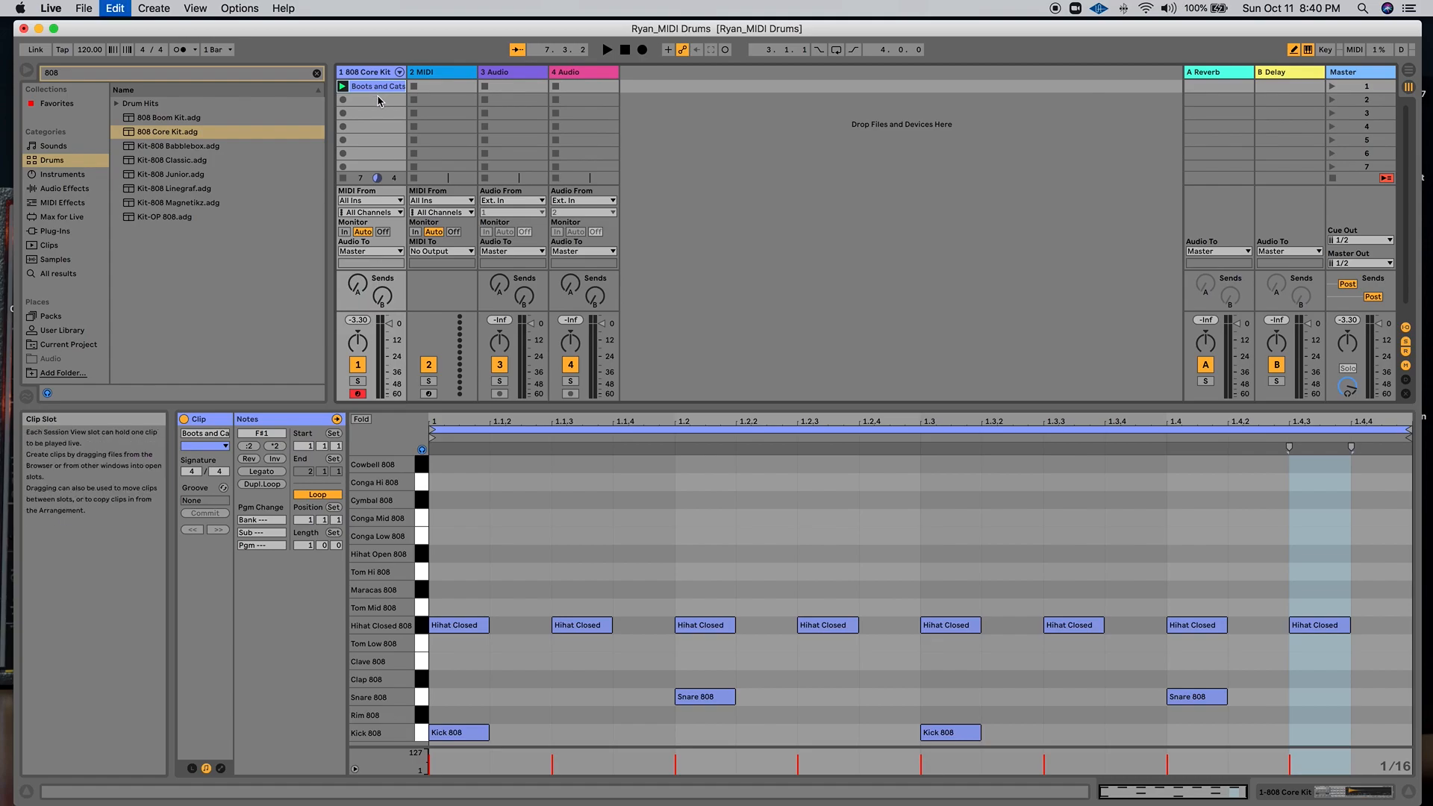
pyautogui.click(379, 102)
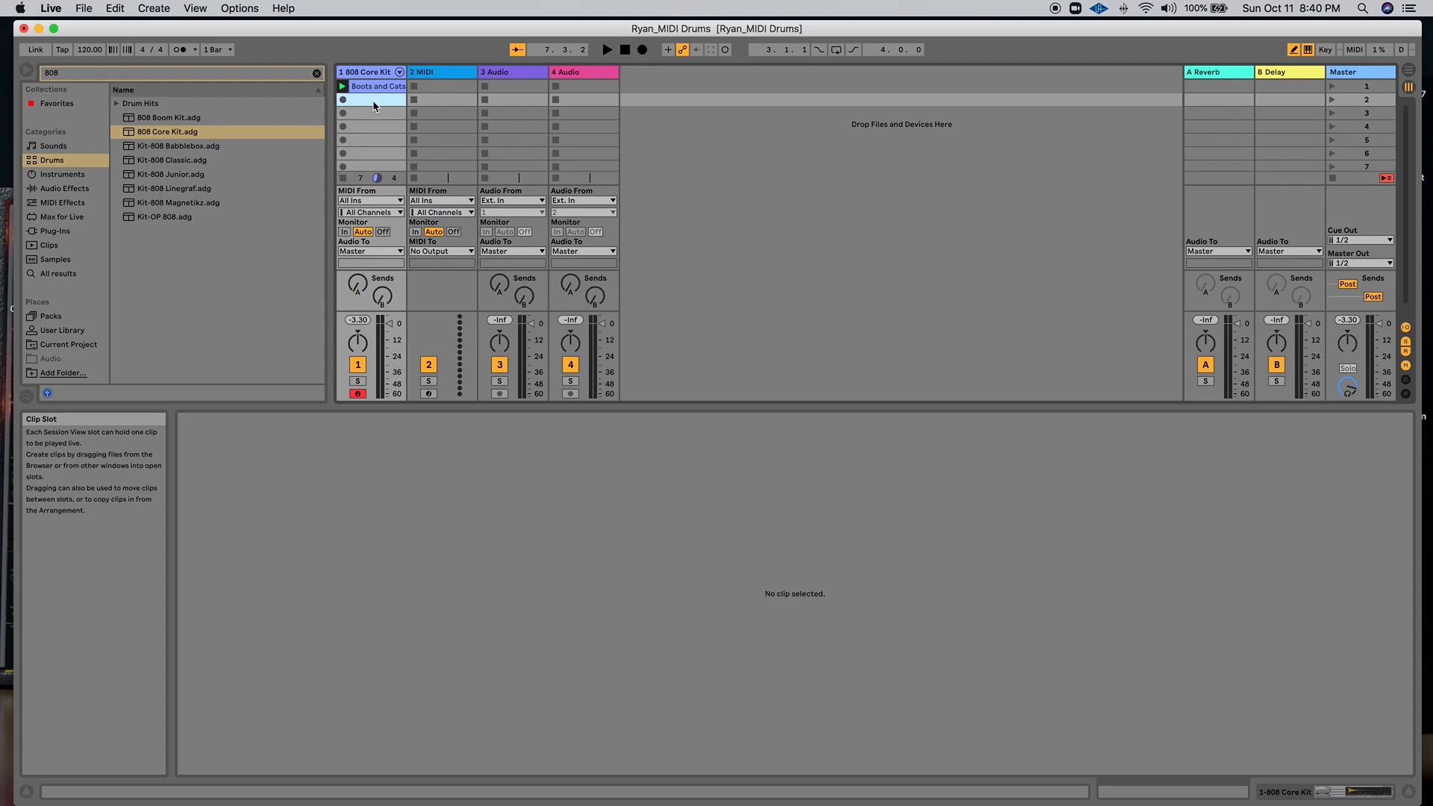
pyautogui.press('super+v')
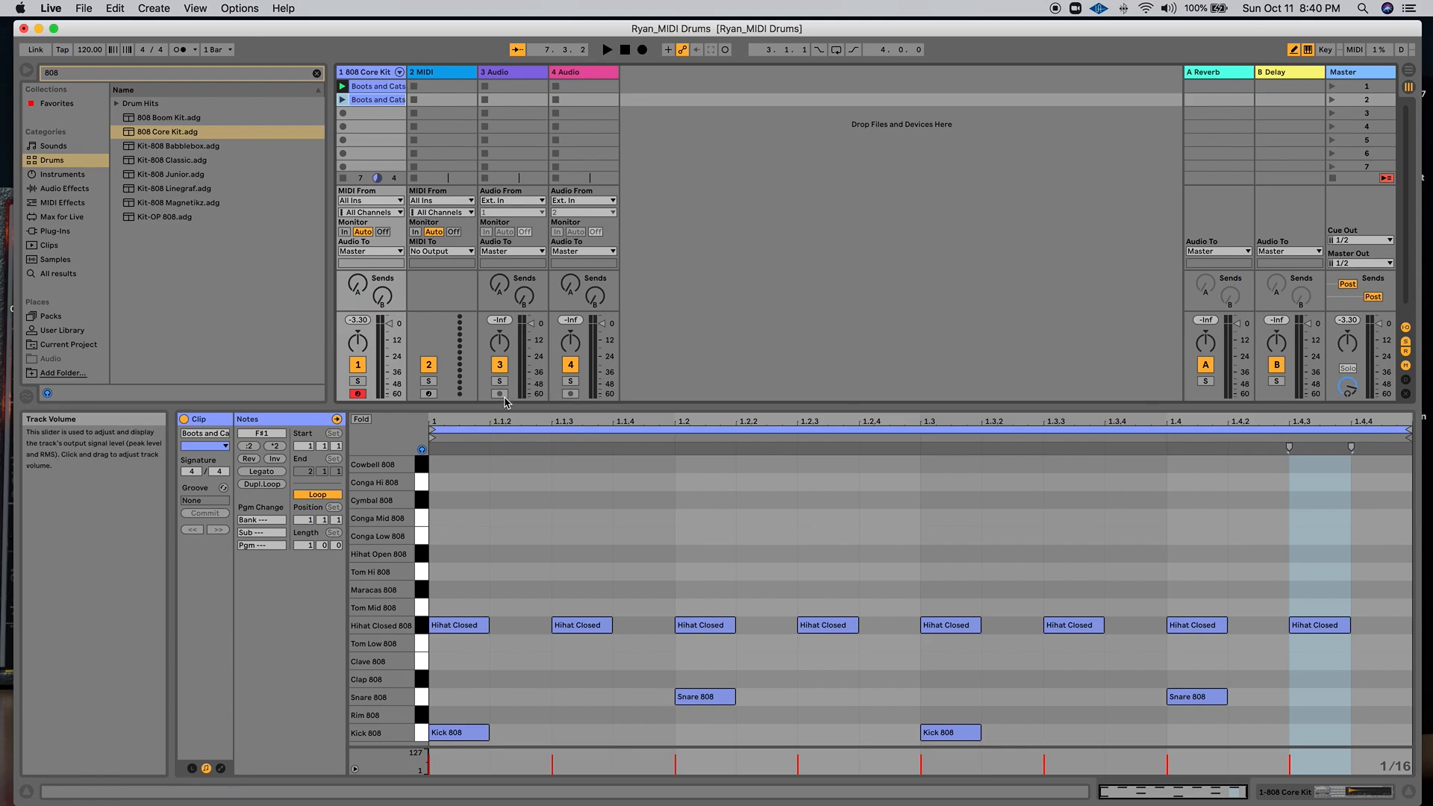
# - Delete all kick, snare and closed hi-hat notes from beat 3 to the end of the copied clip
pyautogui.moveTo(511, 408); pyautogui.dragTo(509, 420)
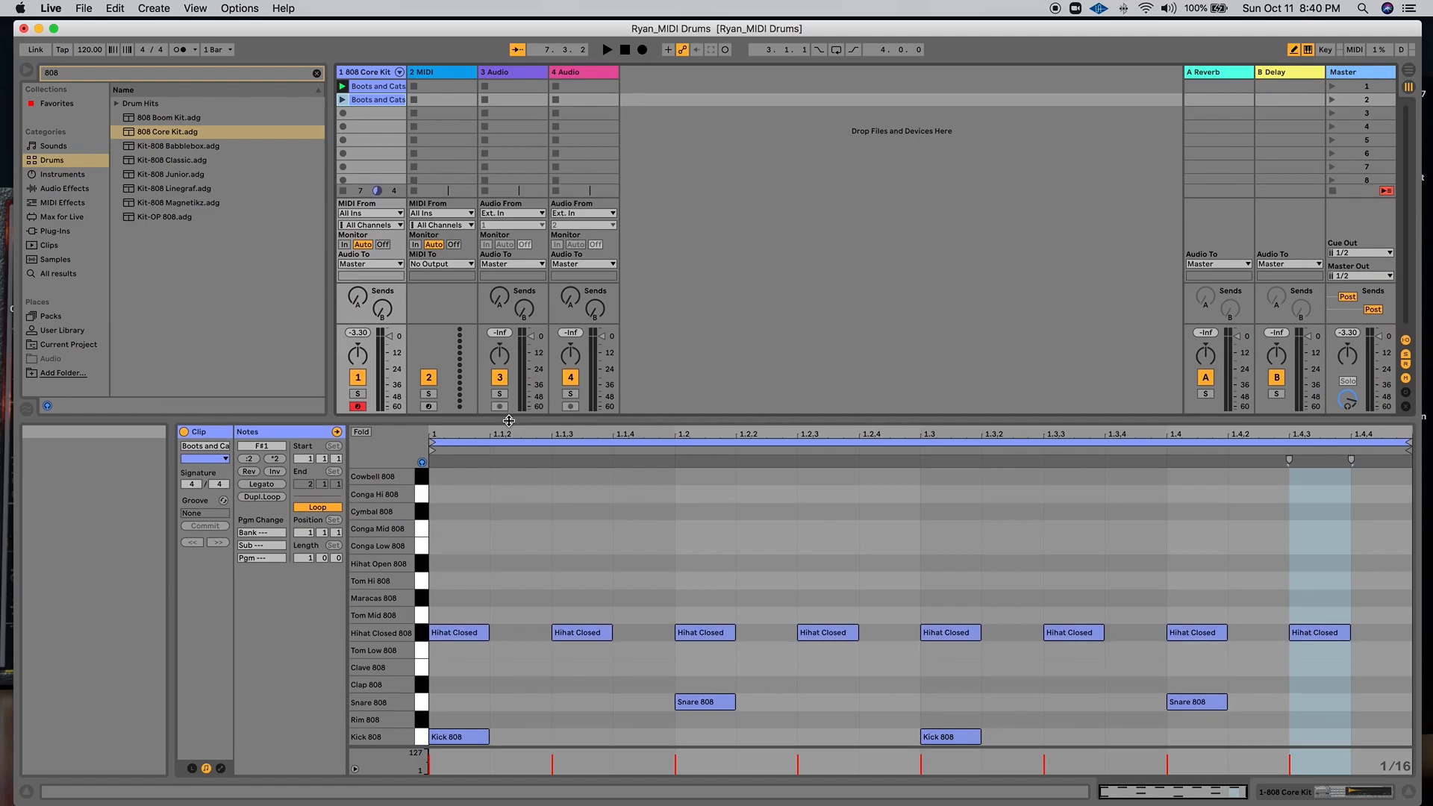
pyautogui.moveTo(509, 420); pyautogui.dragTo(510, 408)
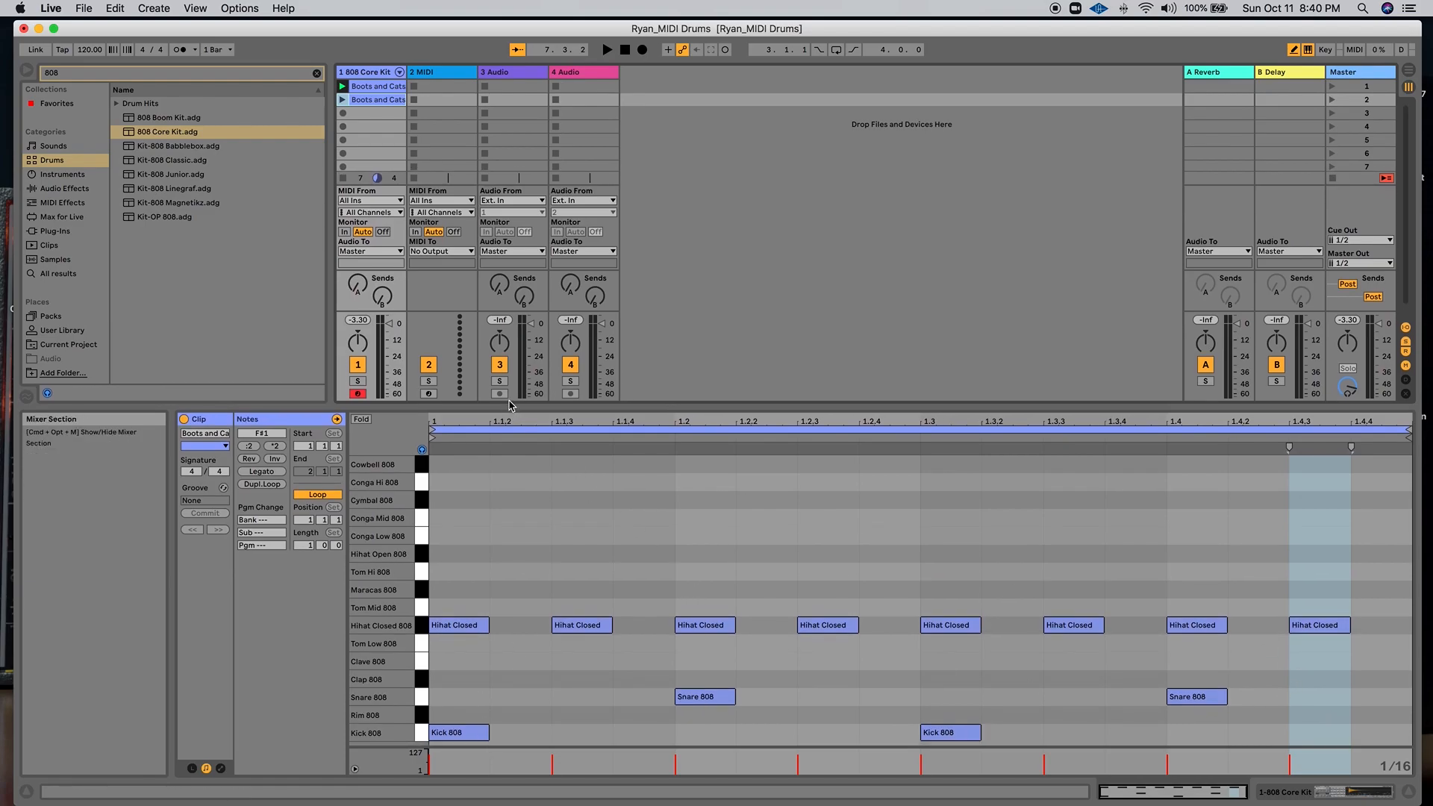
pyautogui.moveTo(510, 407); pyautogui.dragTo(510, 410)
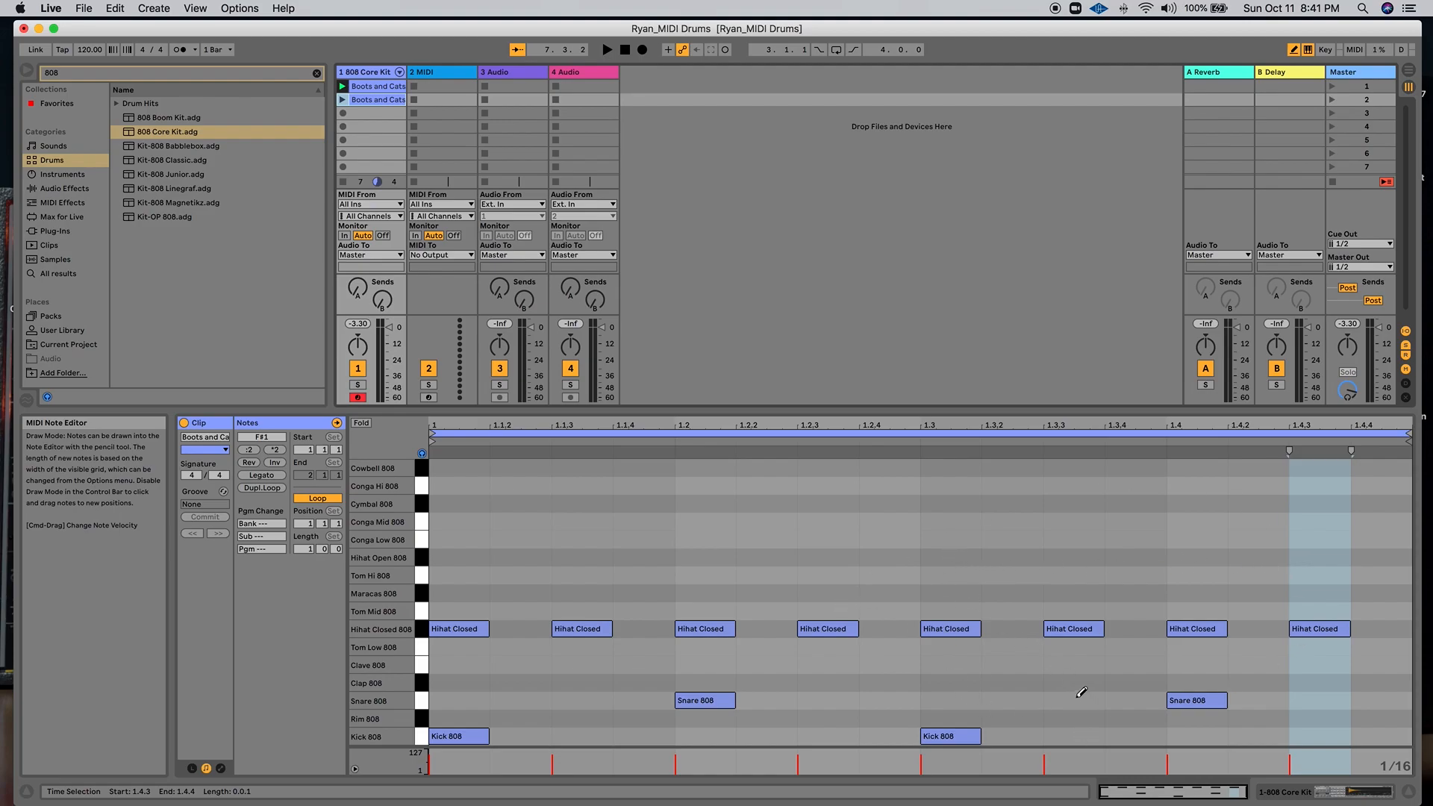
pyautogui.click(964, 735)
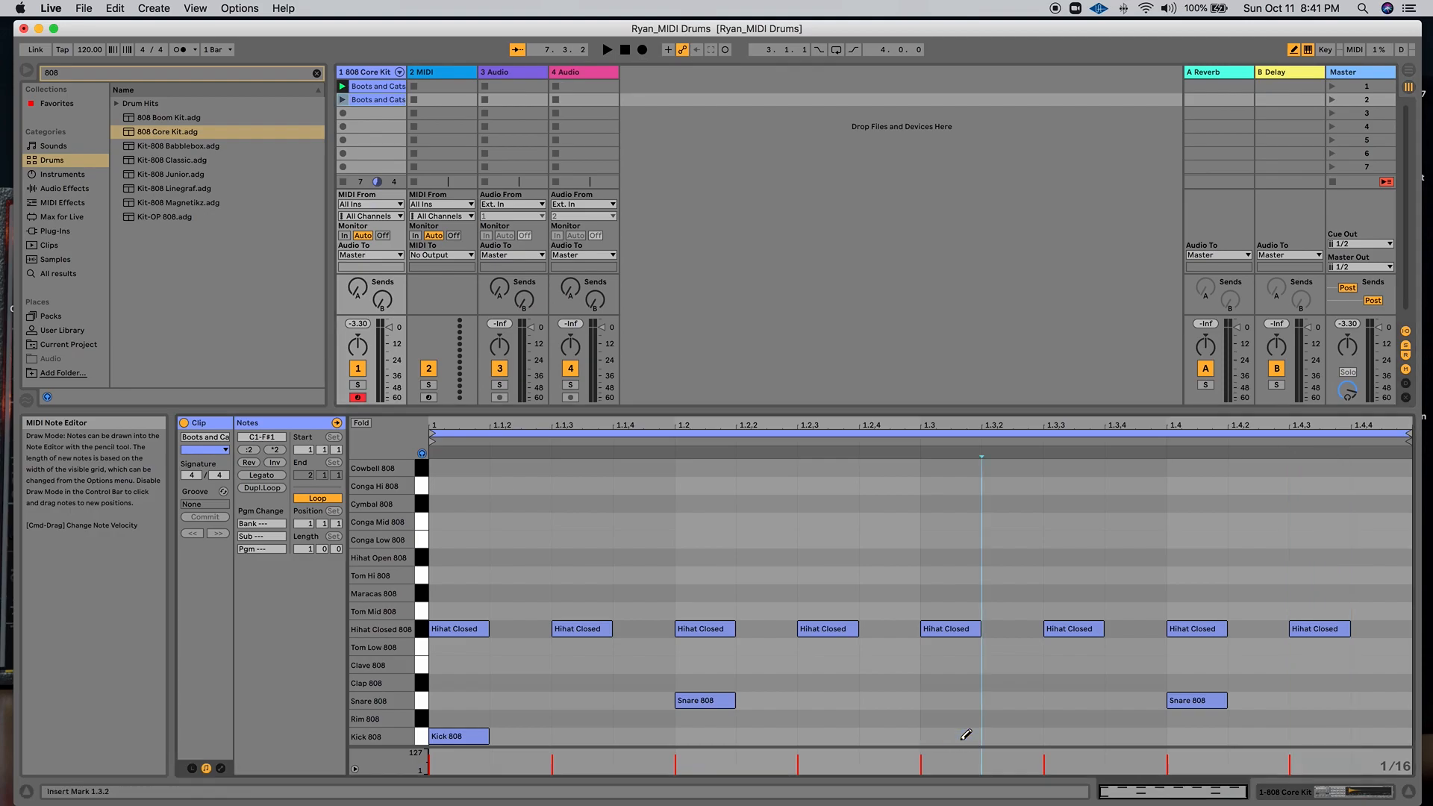
pyautogui.click(963, 631)
pyautogui.click(1089, 629)
pyautogui.click(1193, 629)
pyautogui.click(1192, 701)
pyautogui.click(1312, 628)
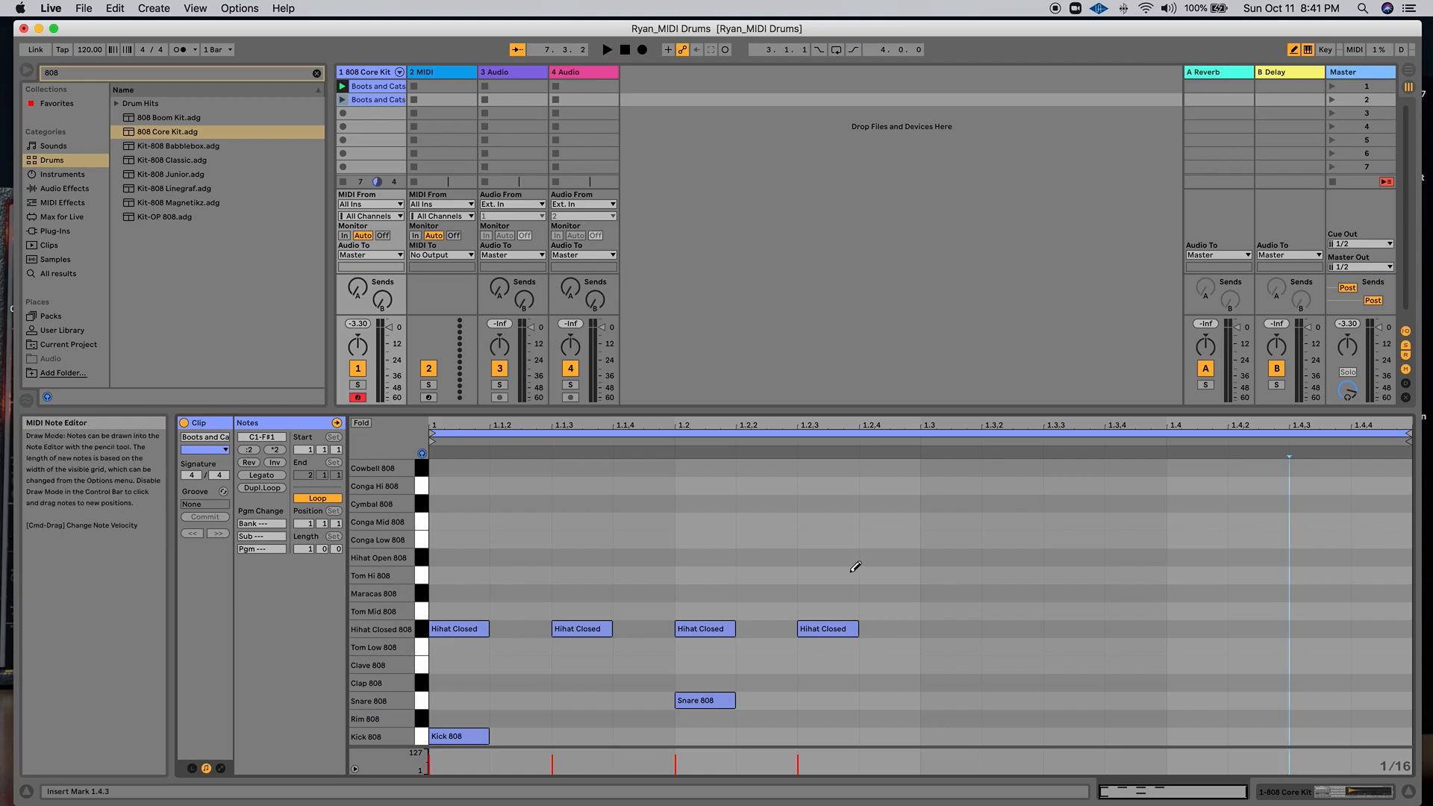
# - Draw a sixteenth-note tom fill from beat 3: two Tom Hi, two Tom Mid and two Tom Low 808 notes
pyautogui.click(970, 574)
pyautogui.click(1009, 576)
pyautogui.click(1079, 610)
pyautogui.click(1130, 610)
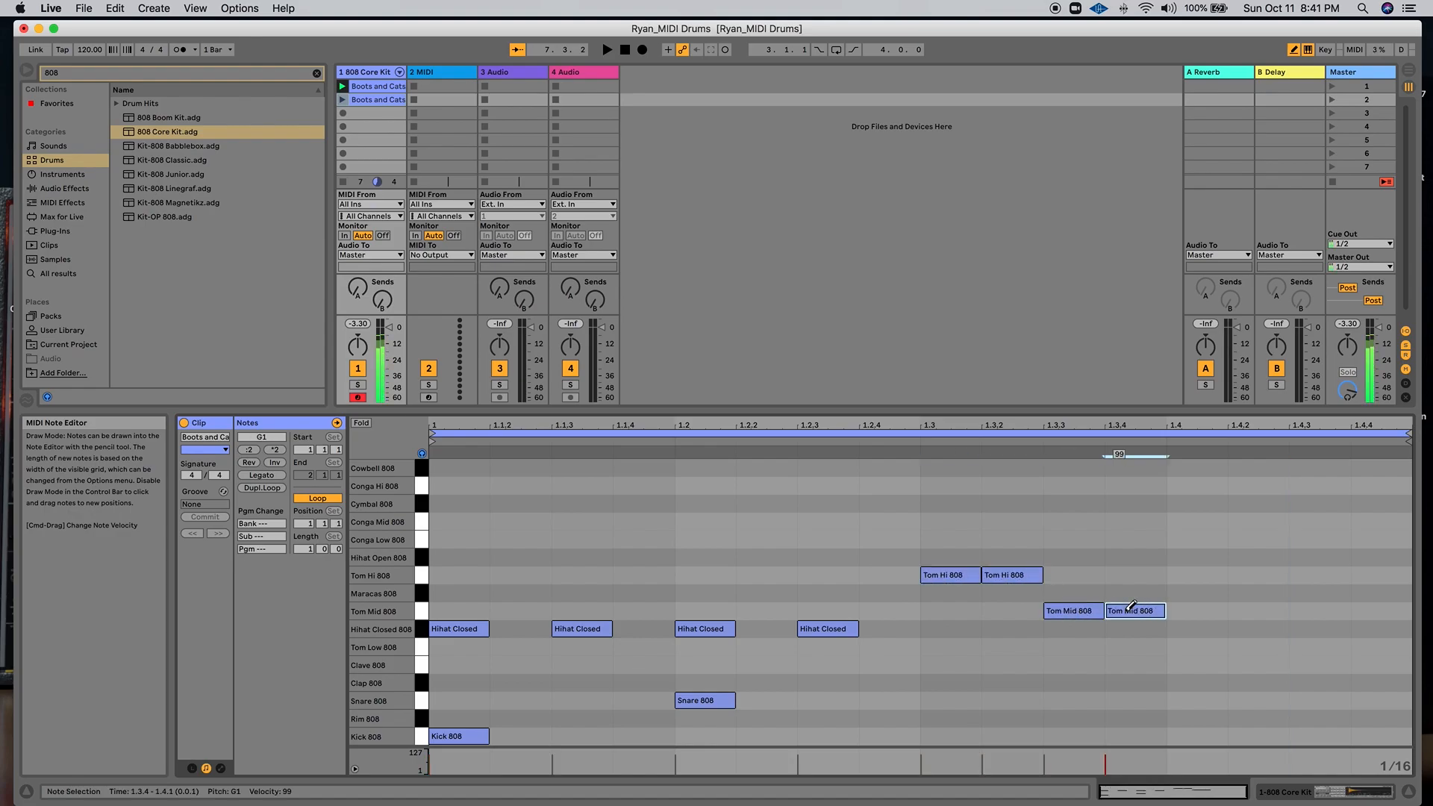
pyautogui.click(1190, 645)
pyautogui.click(1262, 645)
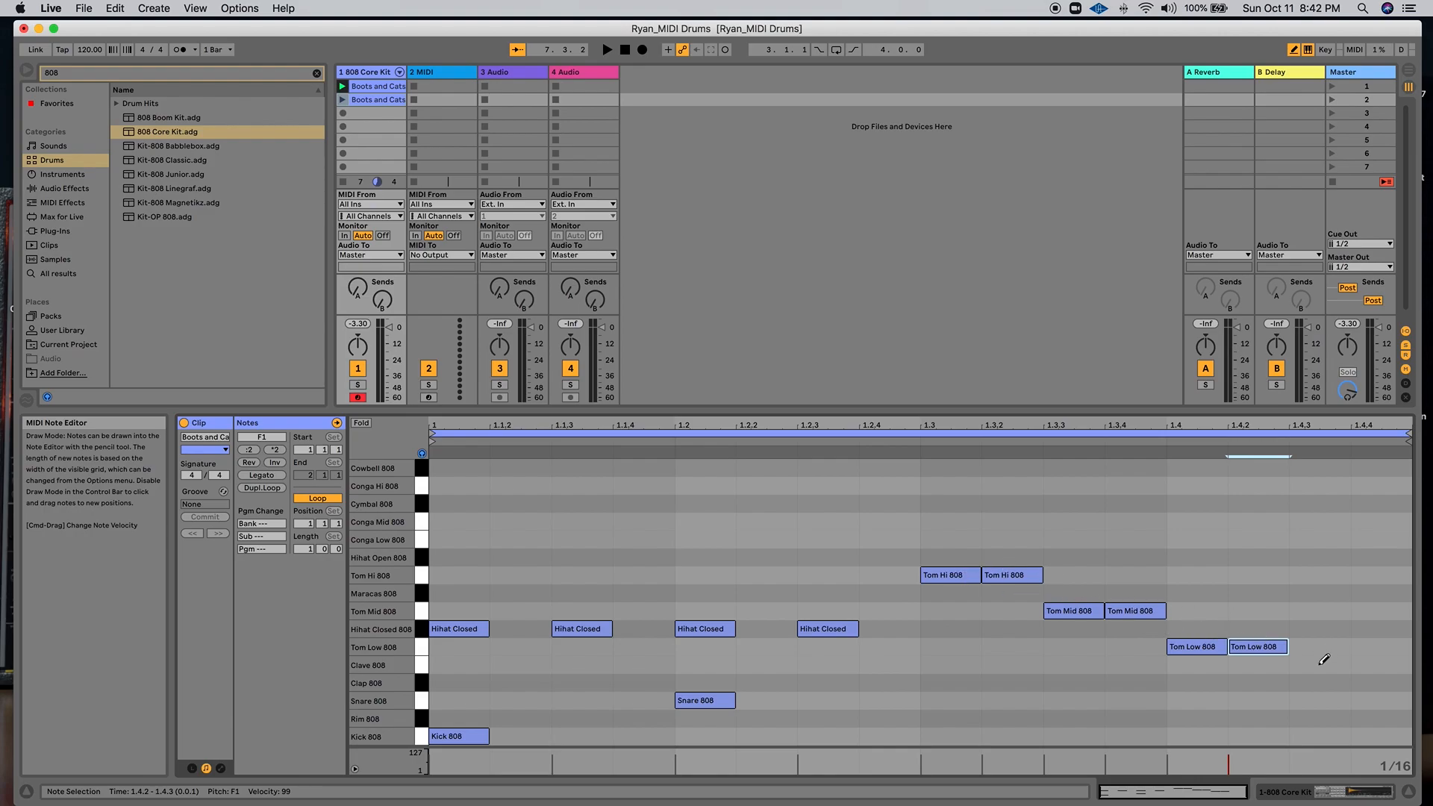
# - End the fill with a Kick 808 note and a Cymbal 808 note at 1.4.3, auditioning the cymbal sound before drawing it
pyautogui.click(1315, 736)
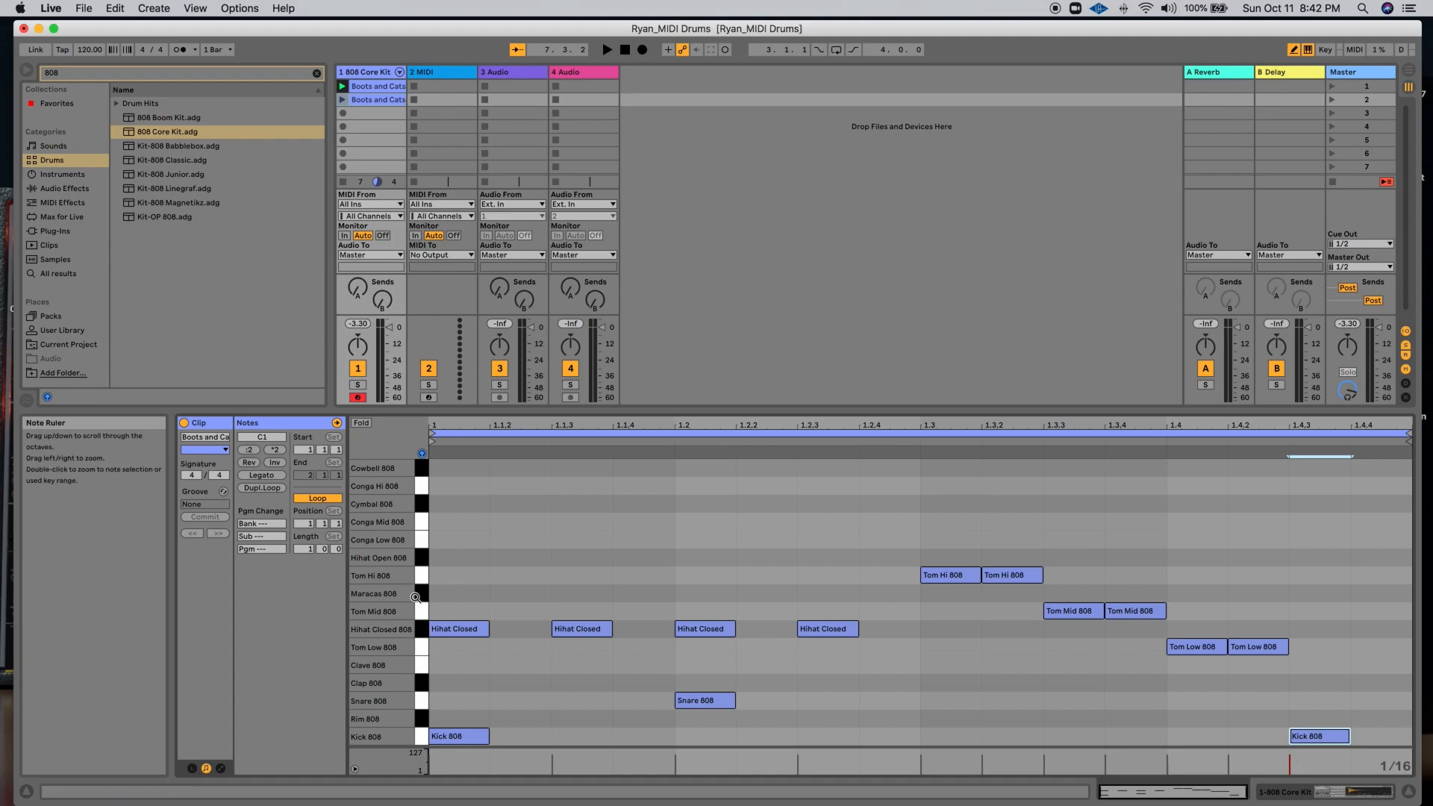
pyautogui.click(420, 506)
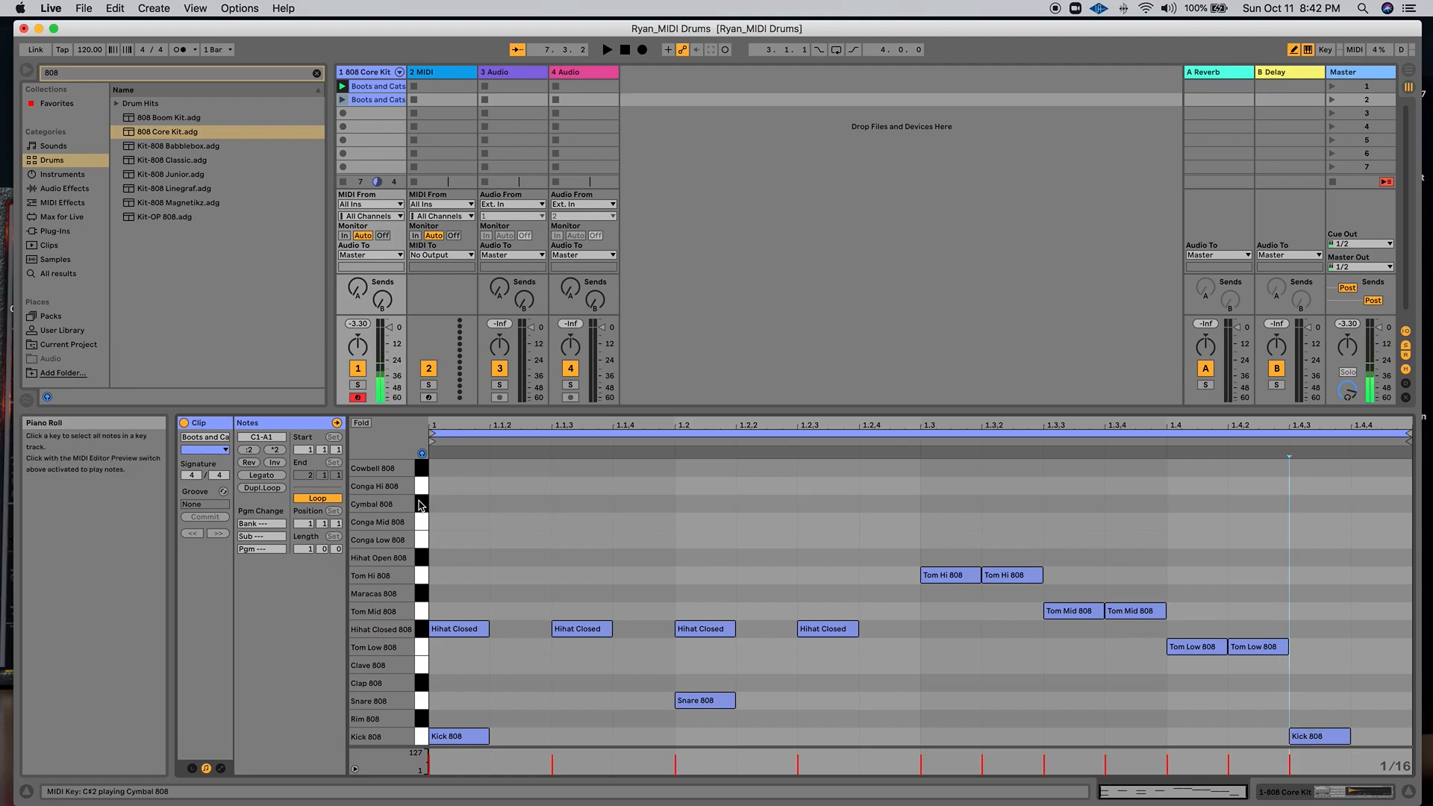
pyautogui.click(419, 506)
pyautogui.click(419, 506)
pyautogui.click(419, 505)
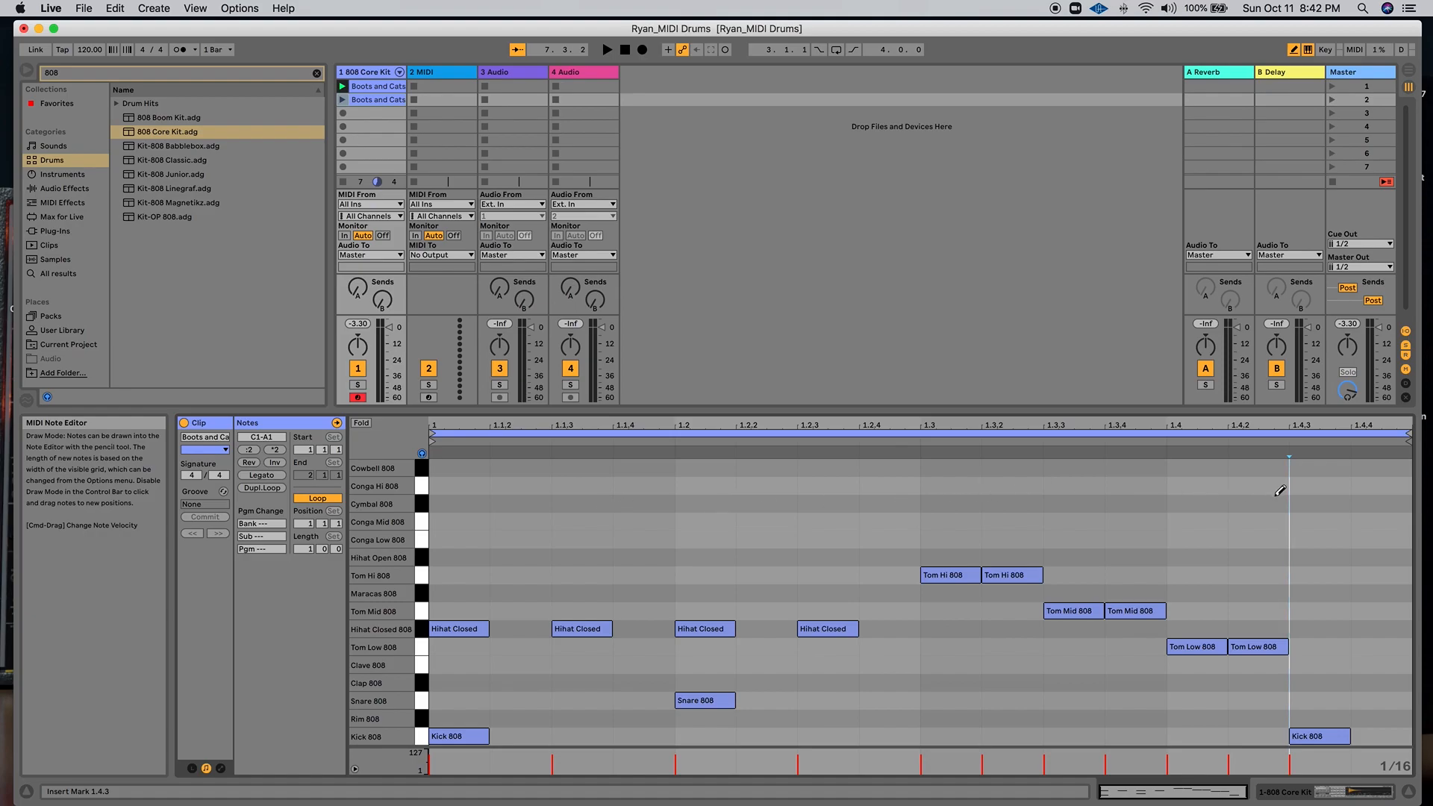
pyautogui.click(1313, 503)
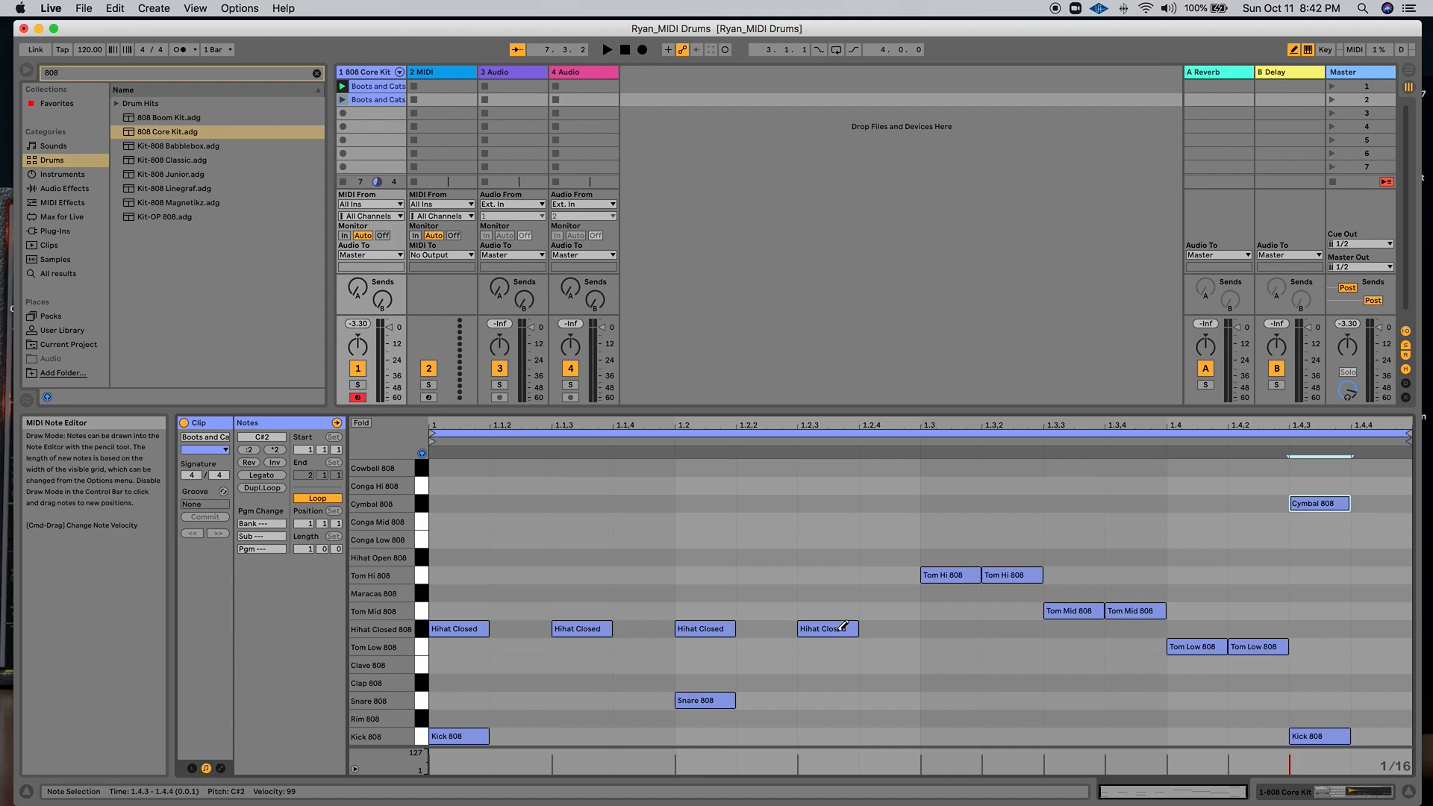
# - Replace the closed hi-hat at 1.2.3 with a Hihat Open 808 note and launch the second clip
pyautogui.click(828, 553)
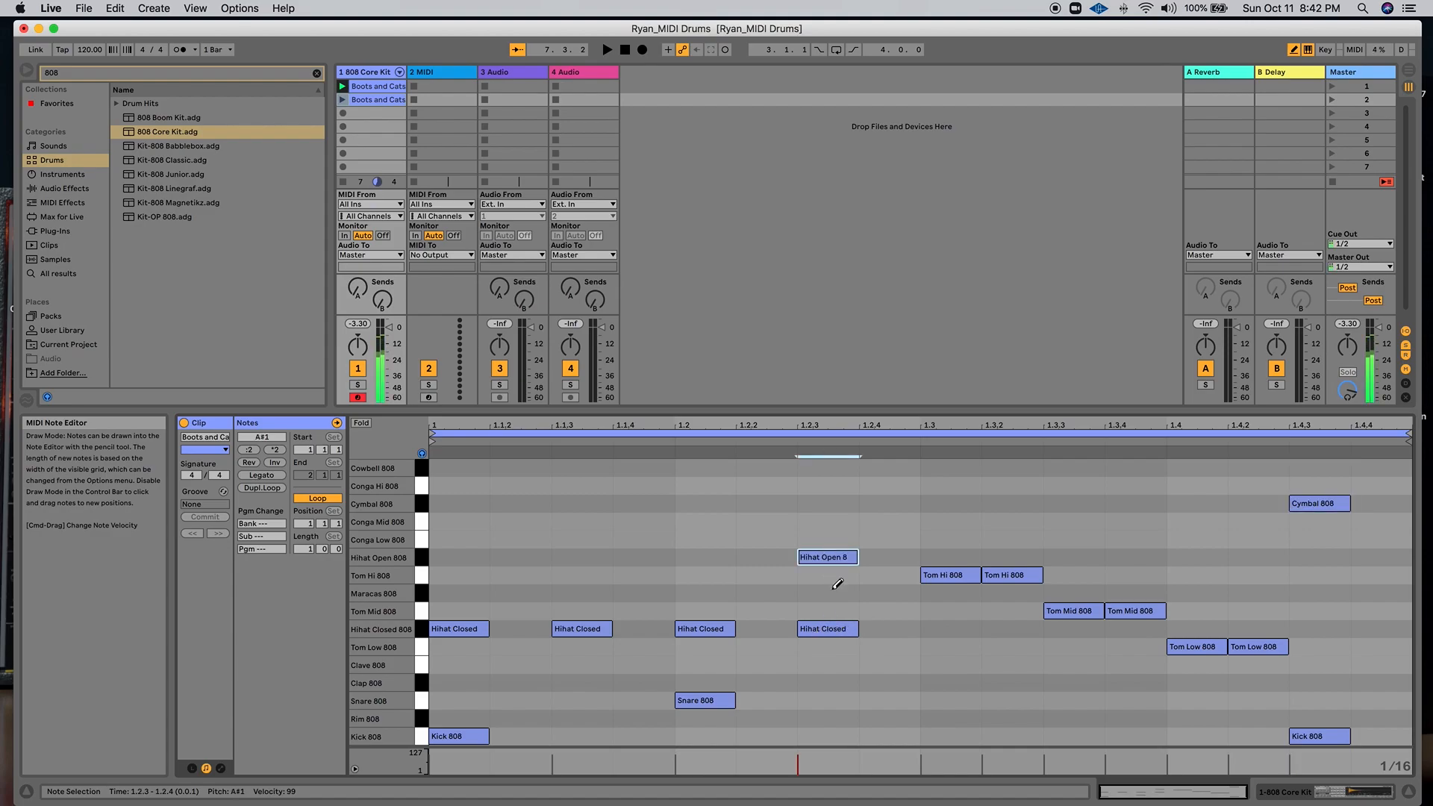
pyautogui.click(831, 629)
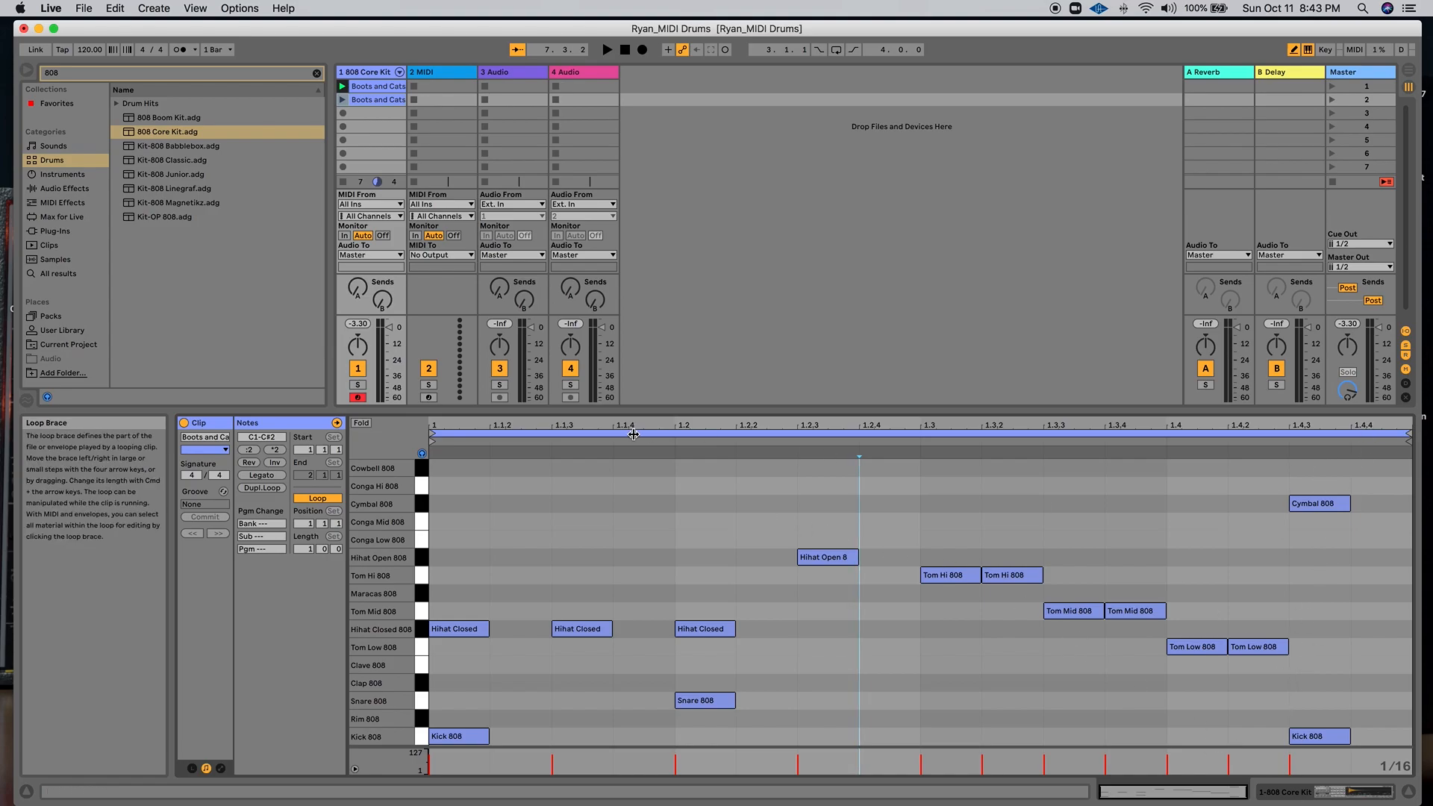
pyautogui.click(342, 100)
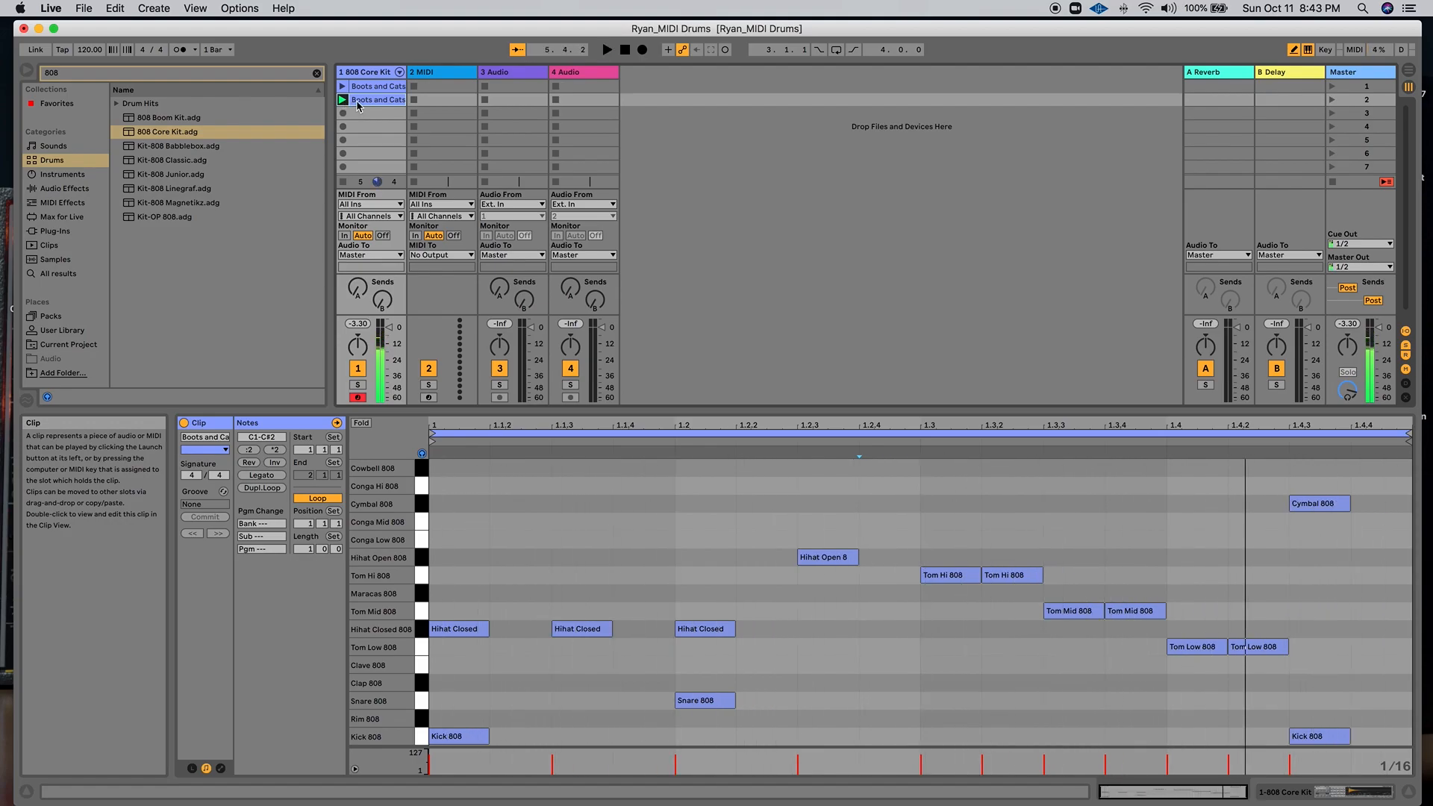
# - Add a Kick 808 note on beat 3 and play the clip to hear the fill
pyautogui.click(970, 736)
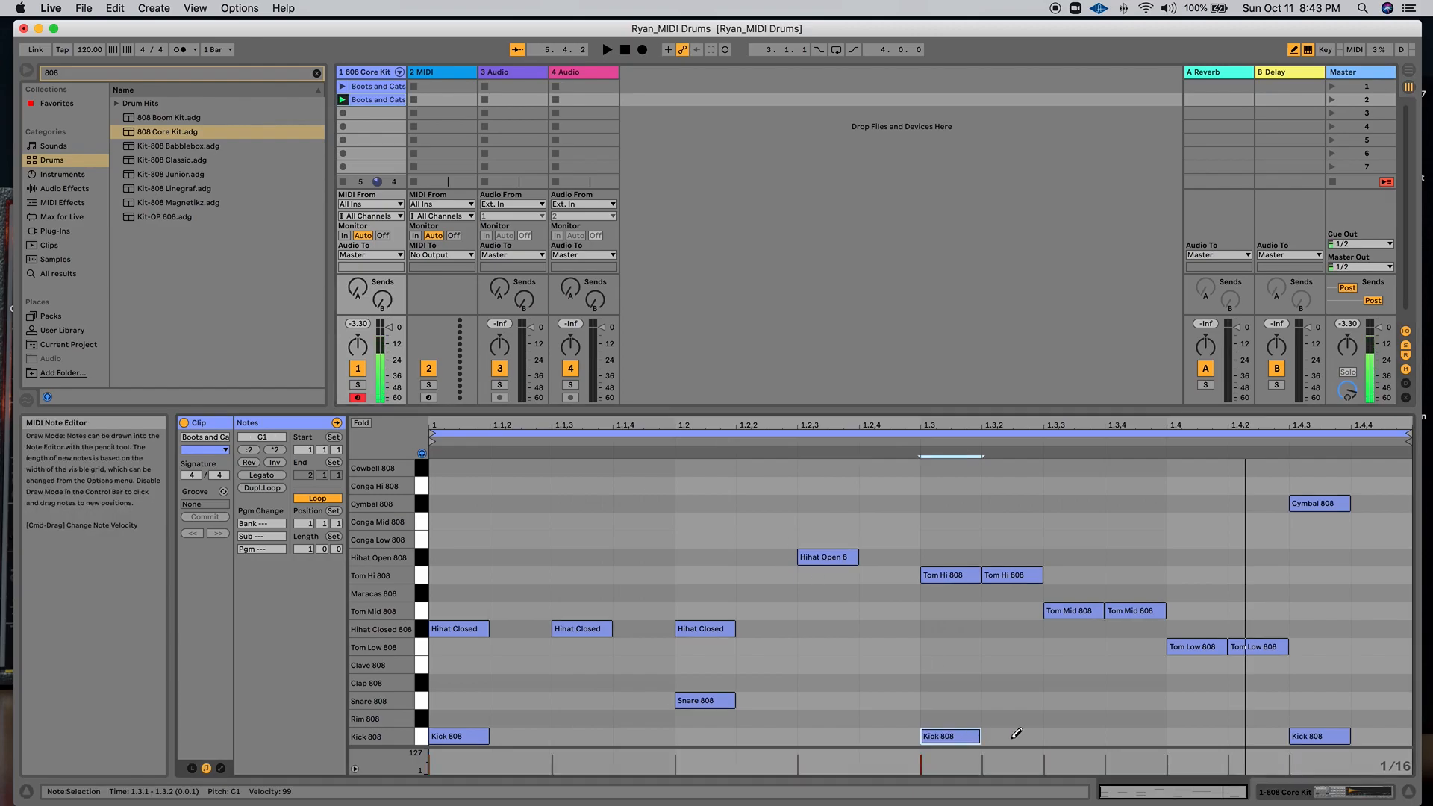
pyautogui.press('space')
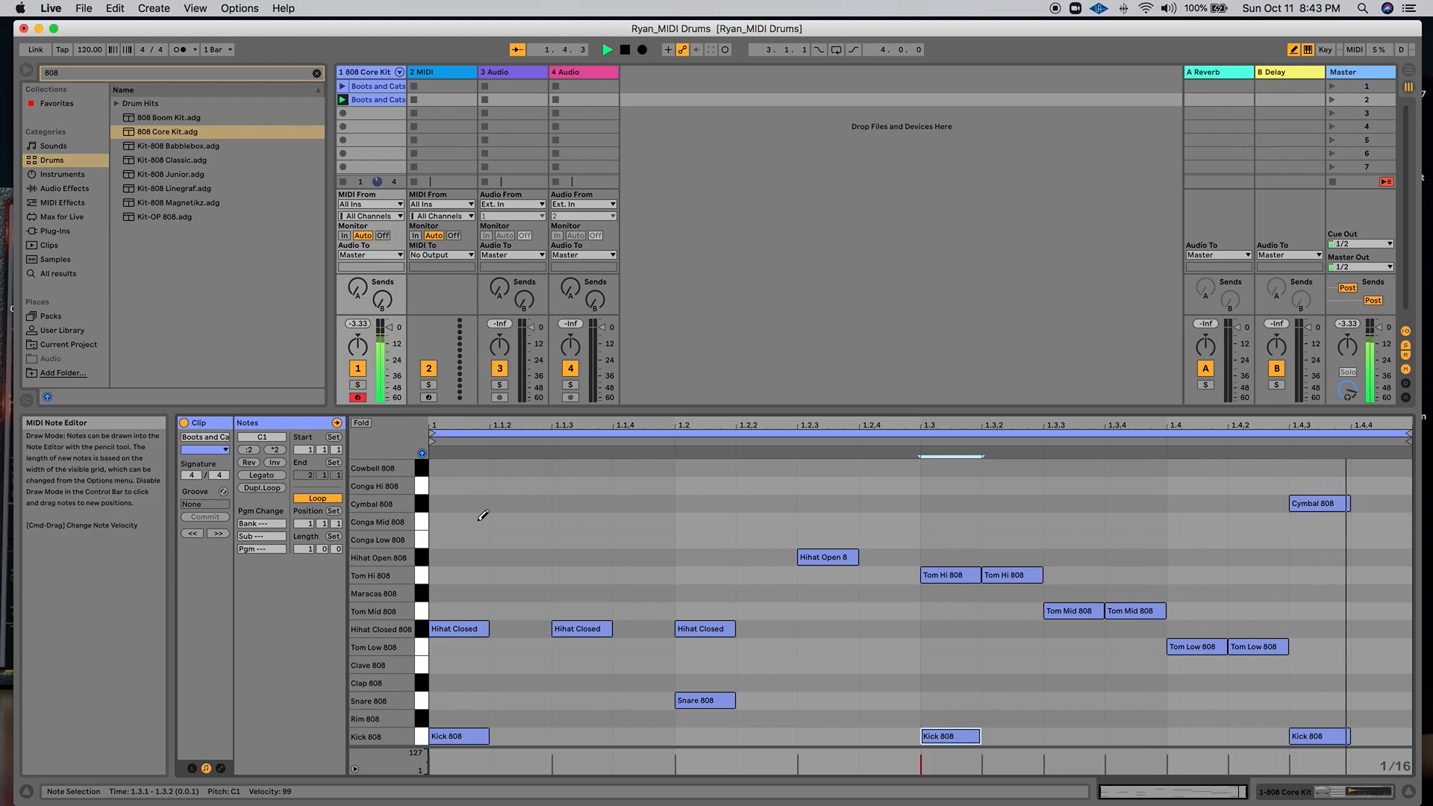
pyautogui.press('space')
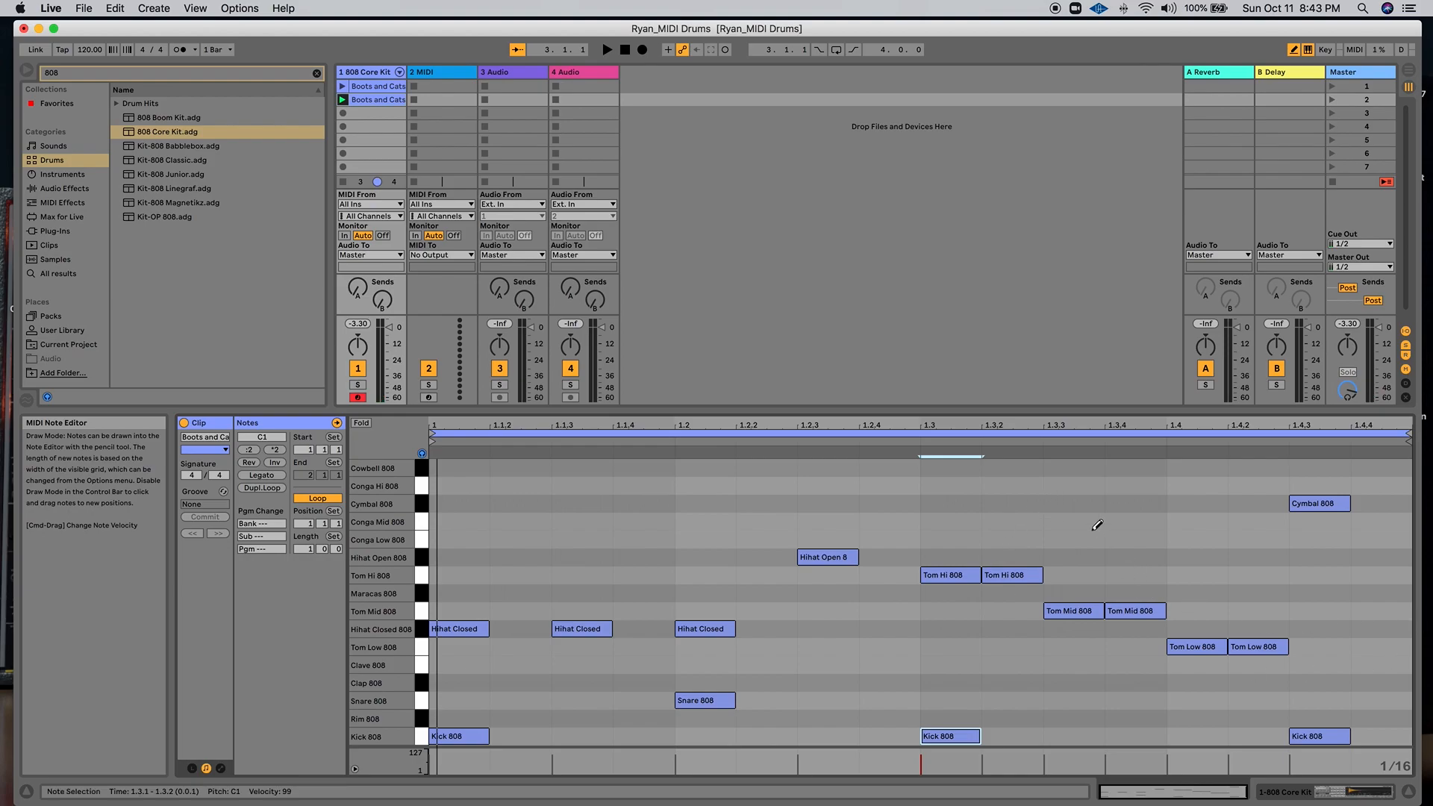
# - Delete all tom, kick and cymbal notes from beat 3 to the end of the bar
pyautogui.click(970, 573)
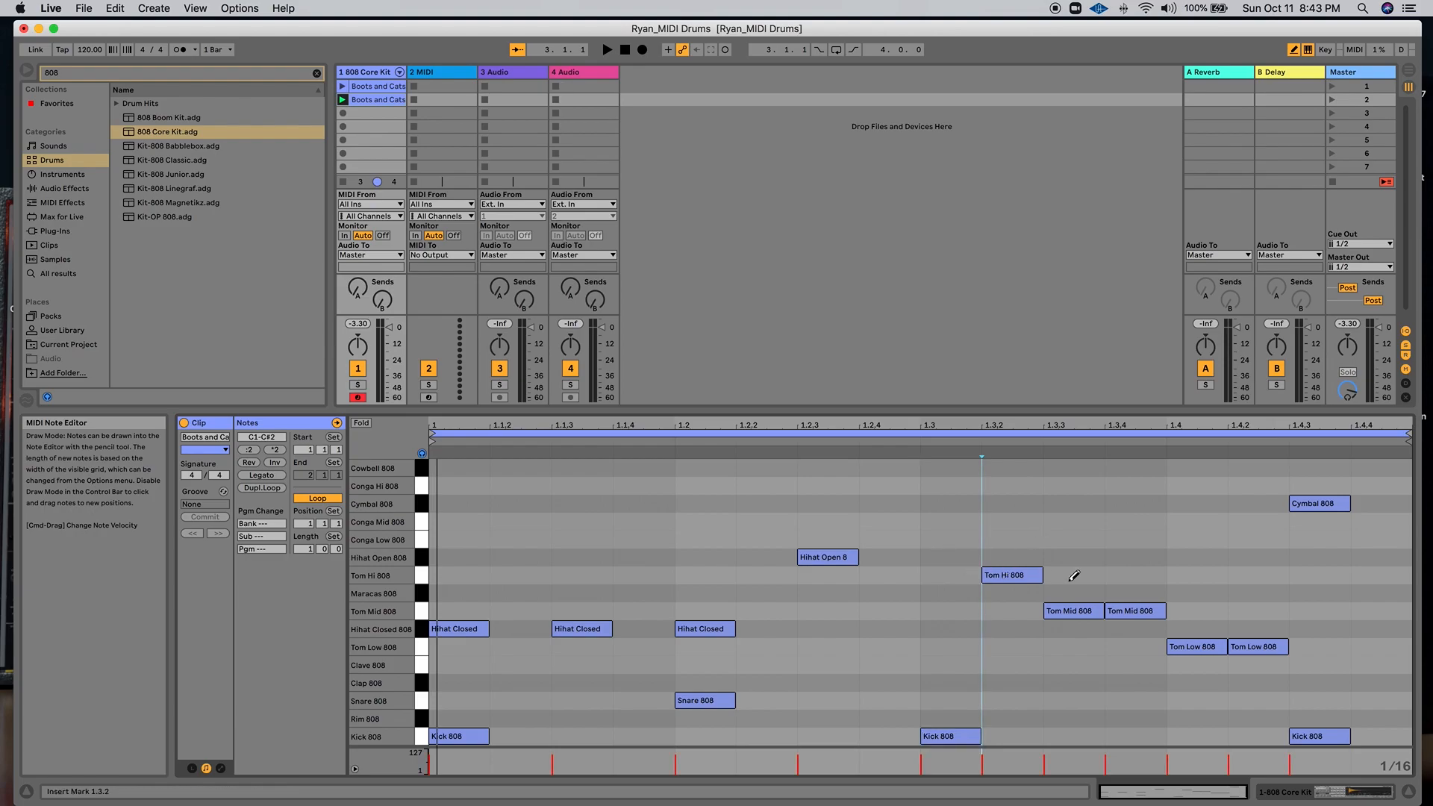
pyautogui.click(1014, 576)
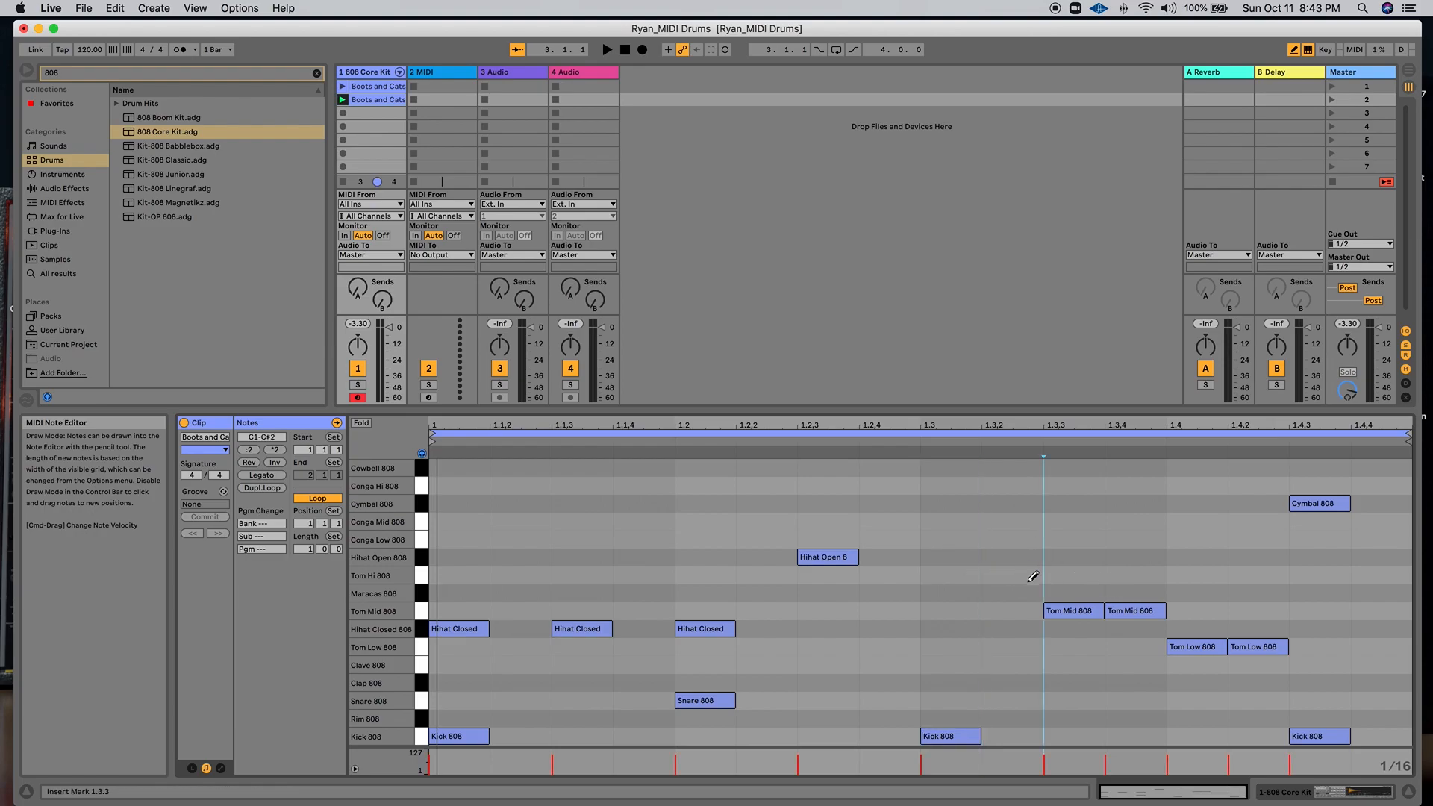
pyautogui.click(1088, 609)
pyautogui.click(1139, 610)
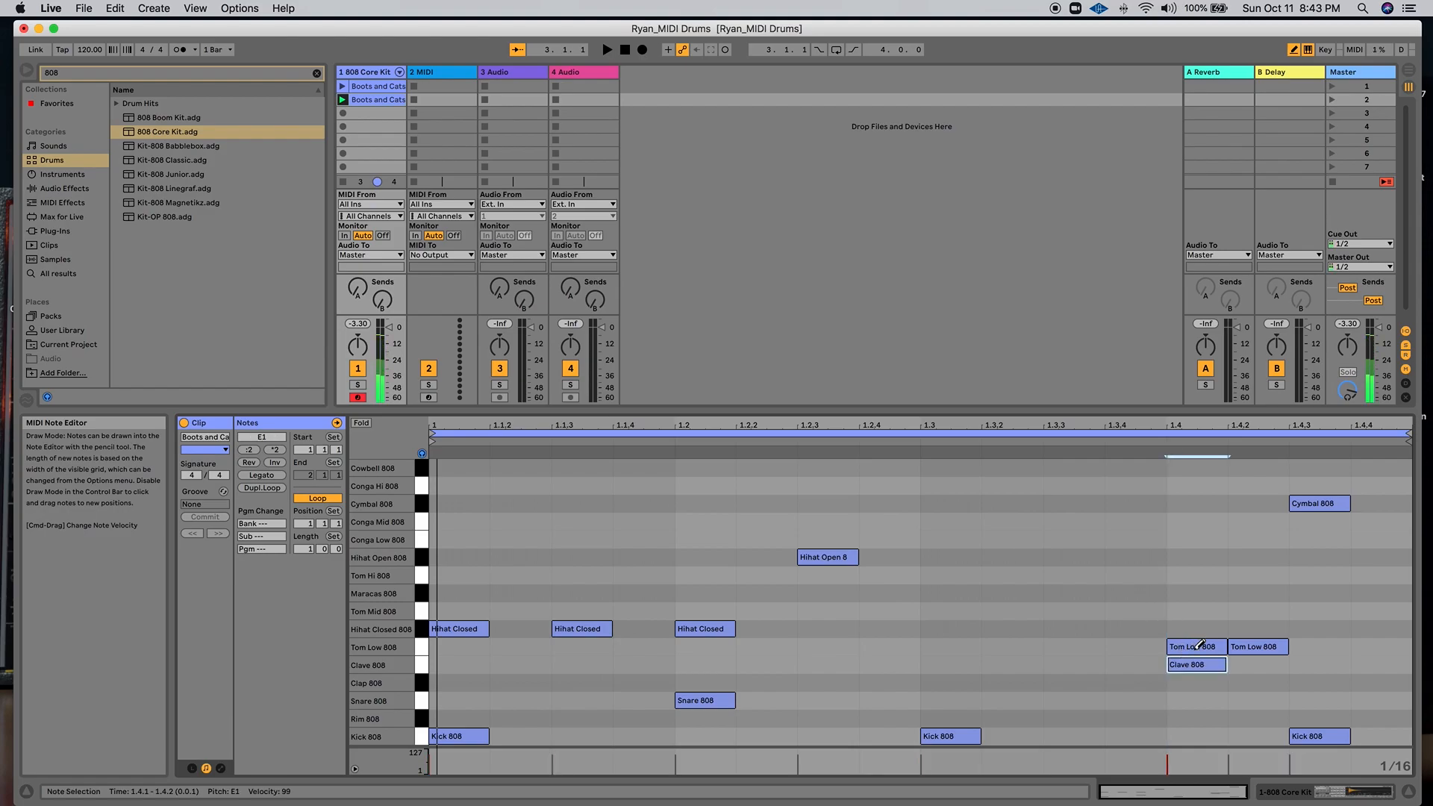
pyautogui.click(1200, 649)
pyautogui.click(1264, 648)
pyautogui.click(1314, 735)
pyautogui.click(1319, 502)
pyautogui.click(948, 735)
# - Audition the Clave 808 and Clap 808 sounds
pyautogui.click(421, 666)
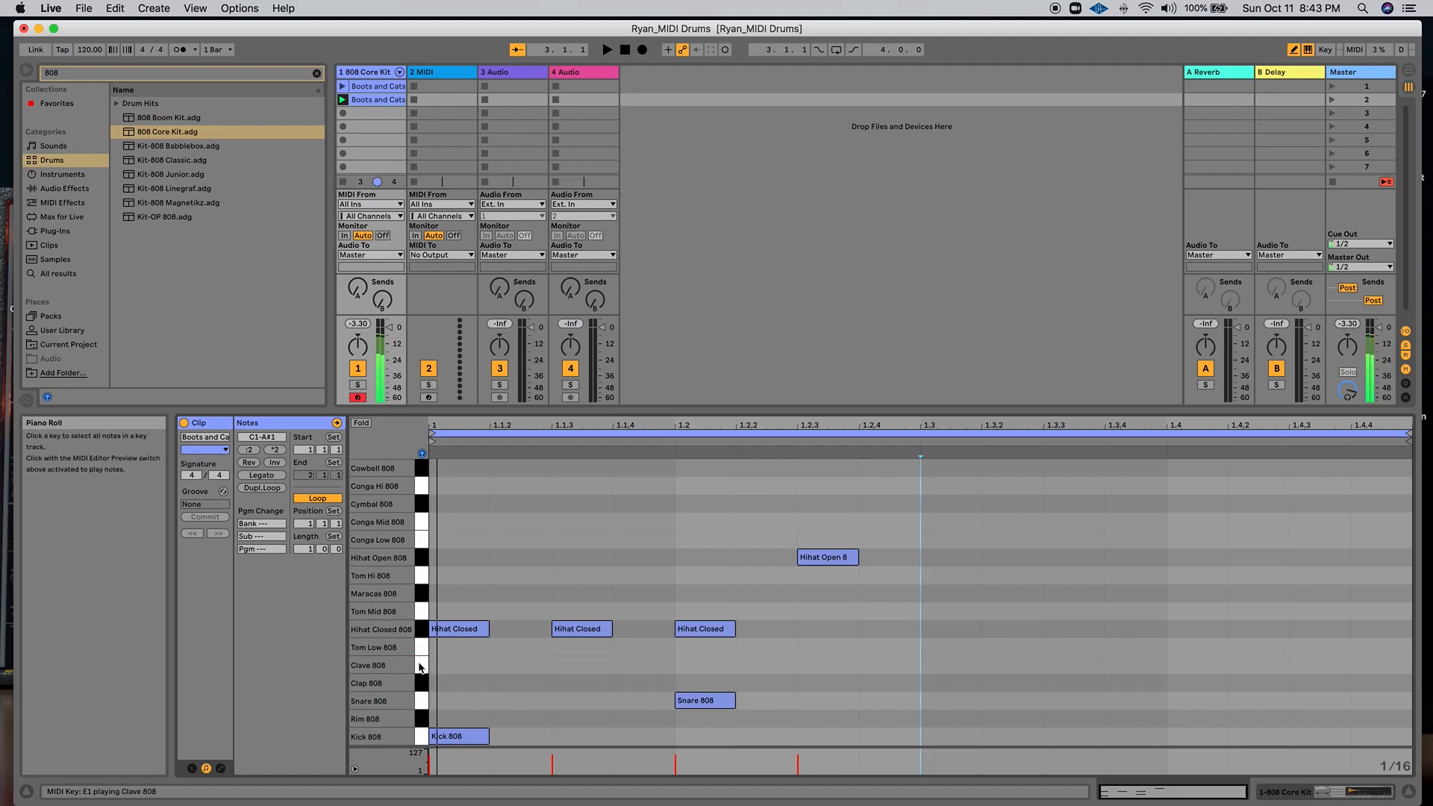
pyautogui.click(421, 684)
pyautogui.click(422, 683)
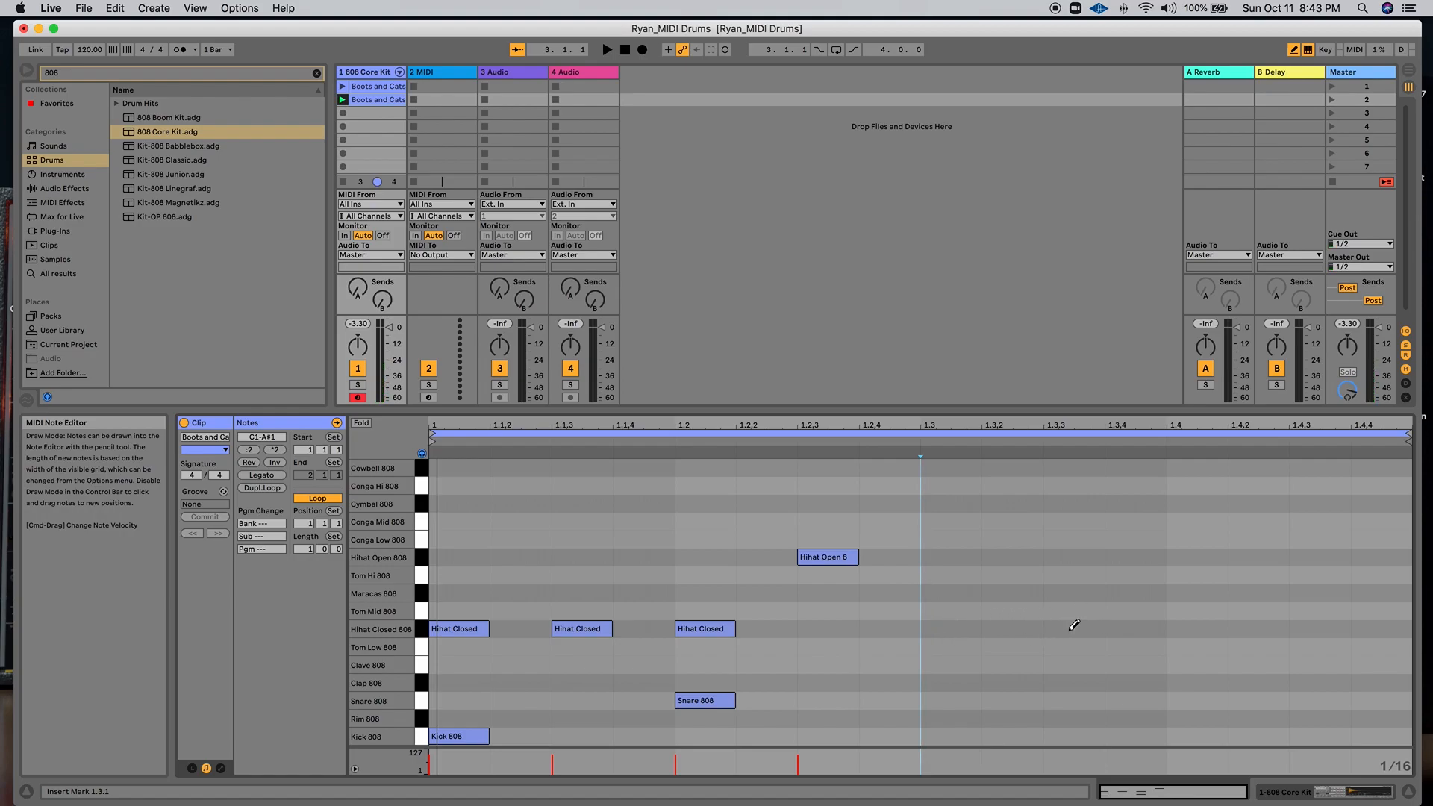
pyautogui.click(1020, 630)
pyautogui.click(1151, 631)
pyautogui.click(1039, 629)
pyautogui.click(1155, 627)
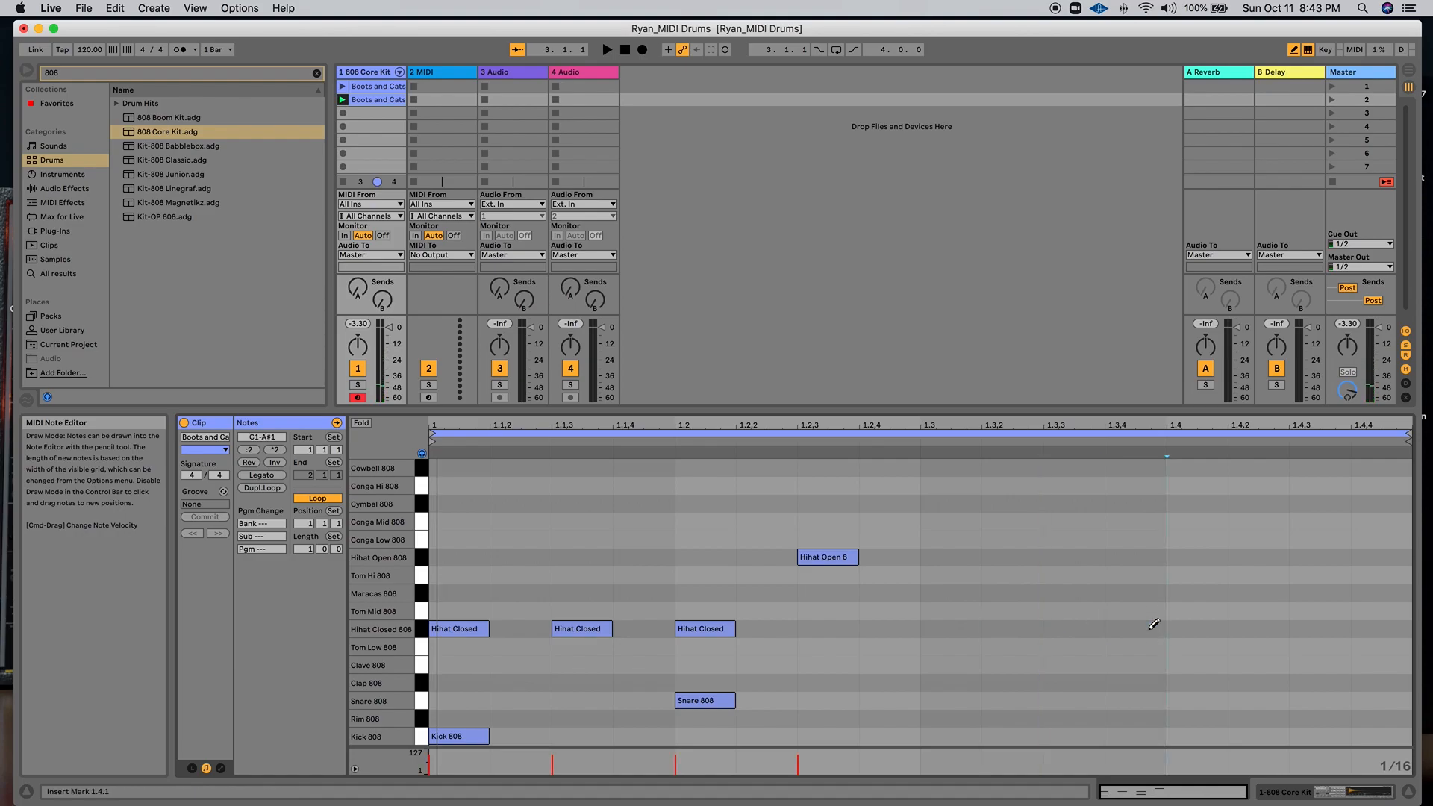
# - Add Clap 808 notes at 1.3.2, 1.3.4, 1.4.2, 1.4.3 and 1.4.4, and play the clip to hear the fill
pyautogui.click(993, 682)
pyautogui.click(1124, 683)
pyautogui.click(1266, 683)
pyautogui.click(1323, 682)
pyautogui.click(1368, 683)
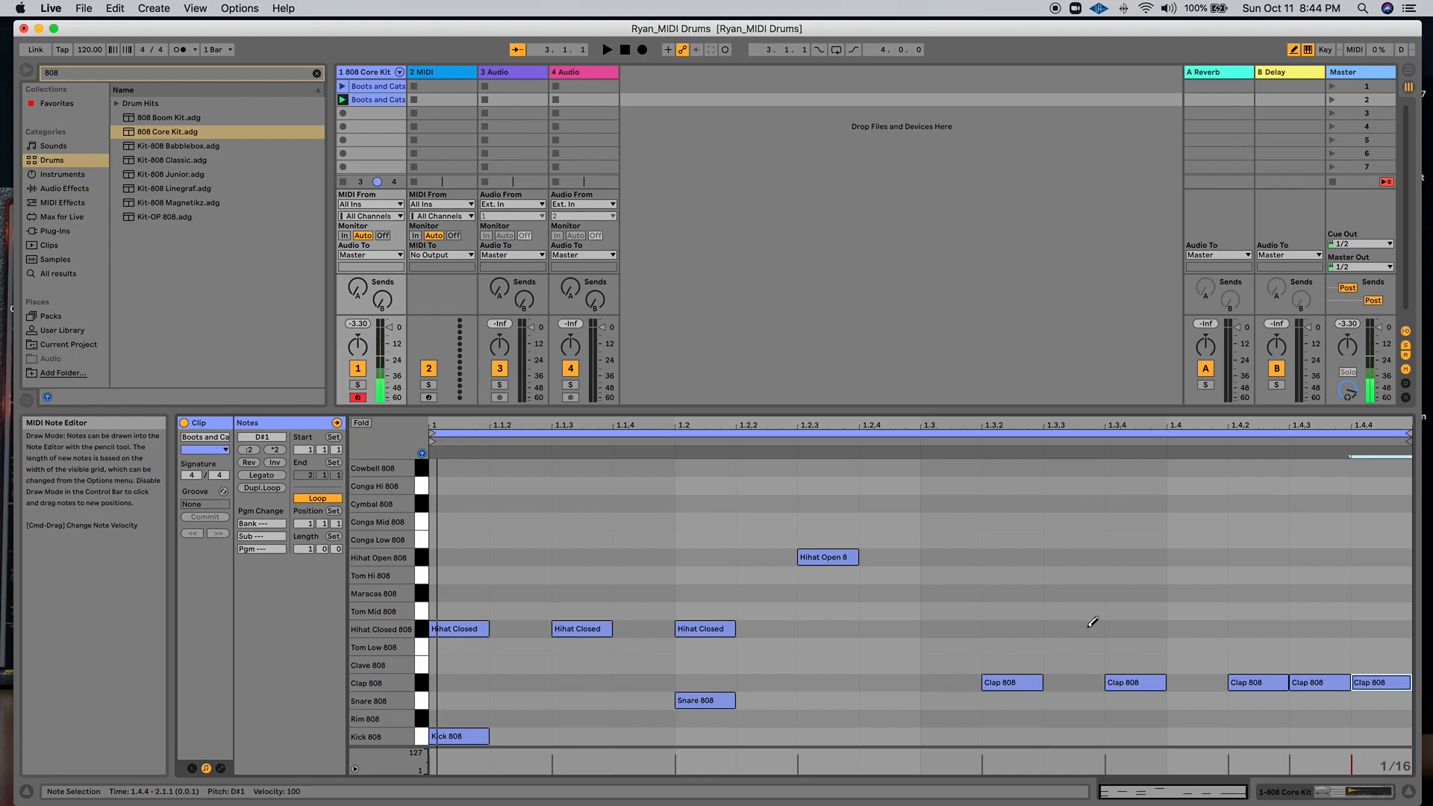
pyautogui.press('space')
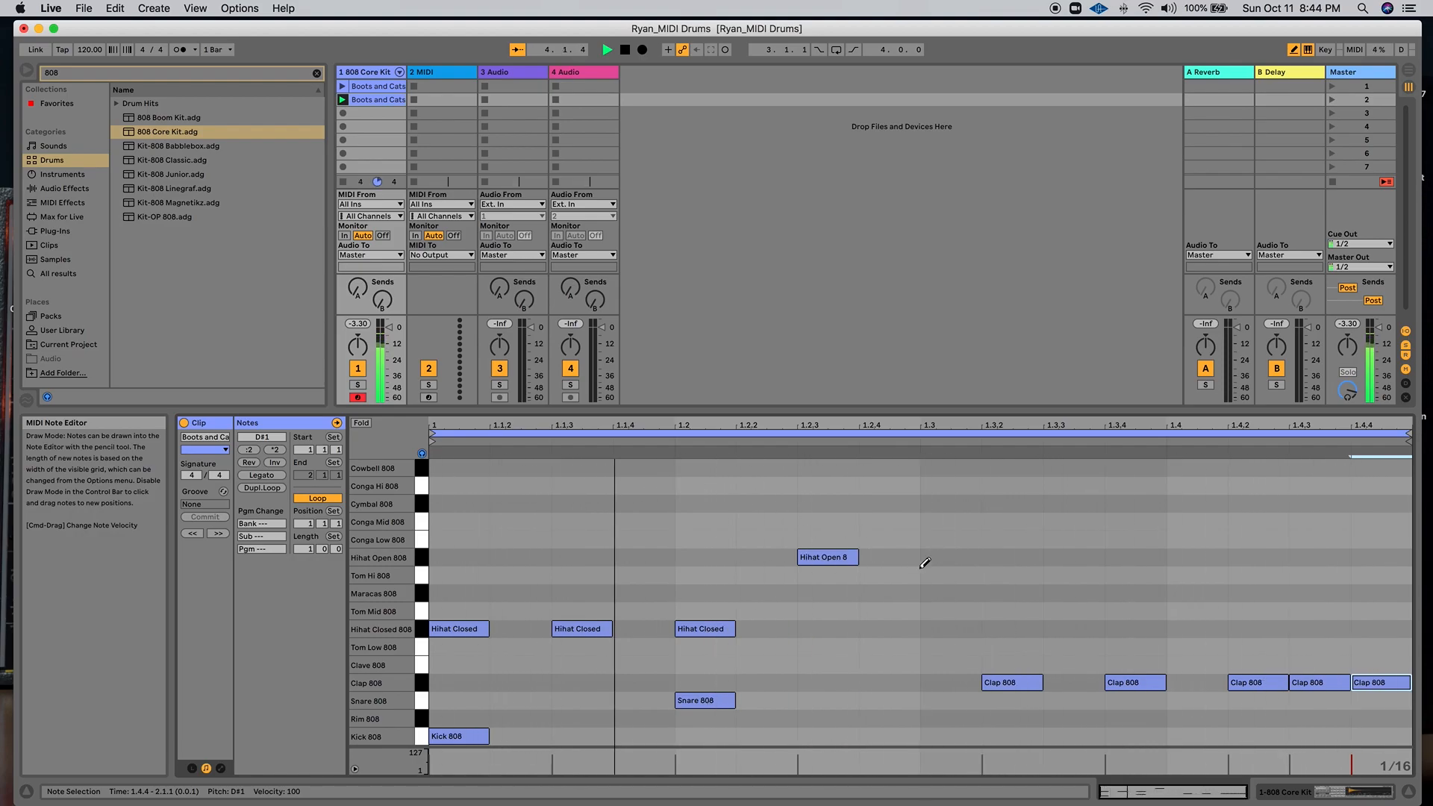
pyautogui.press('space')
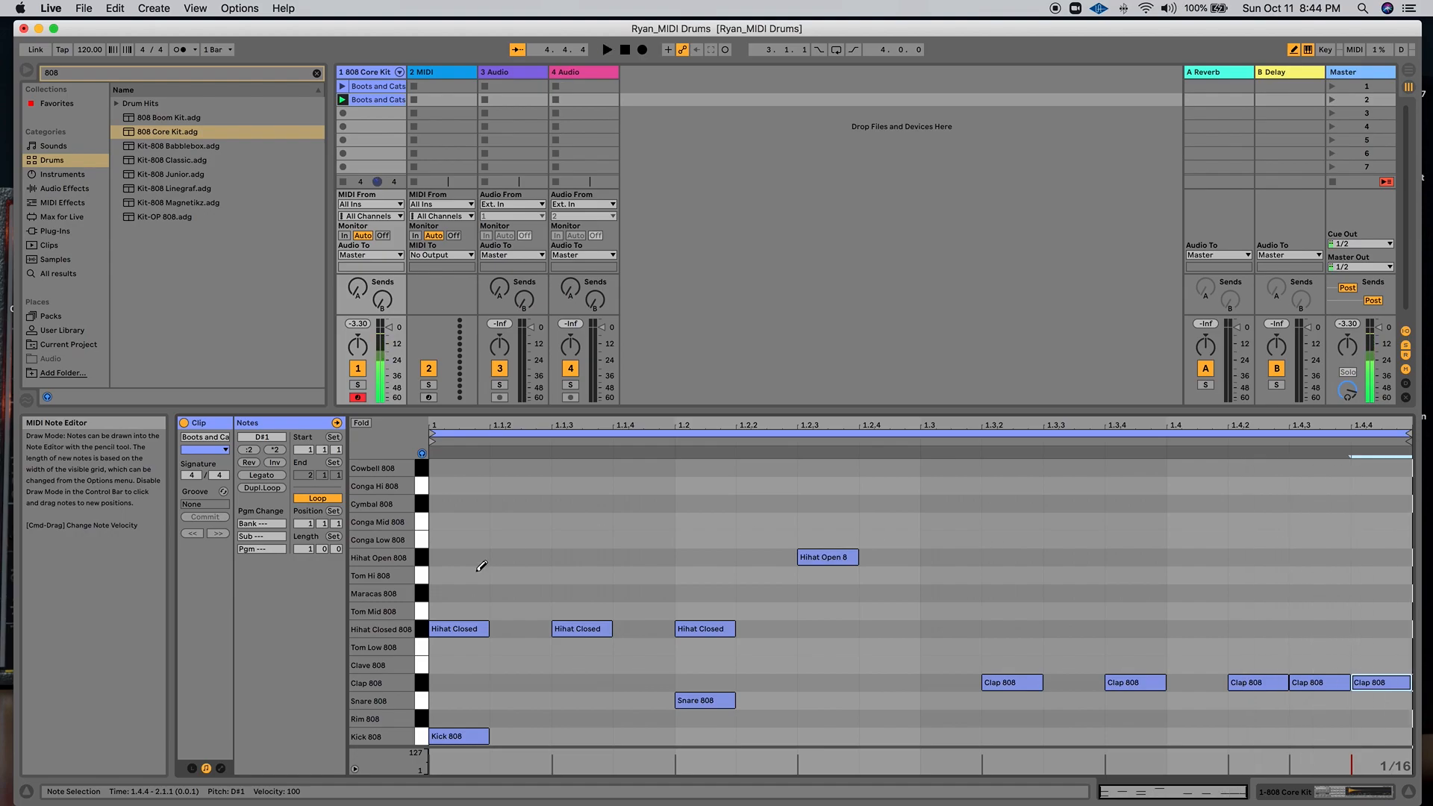
# - Add a Cowbell 808 note on beat 4 and play the clip
pyautogui.click(389, 595)
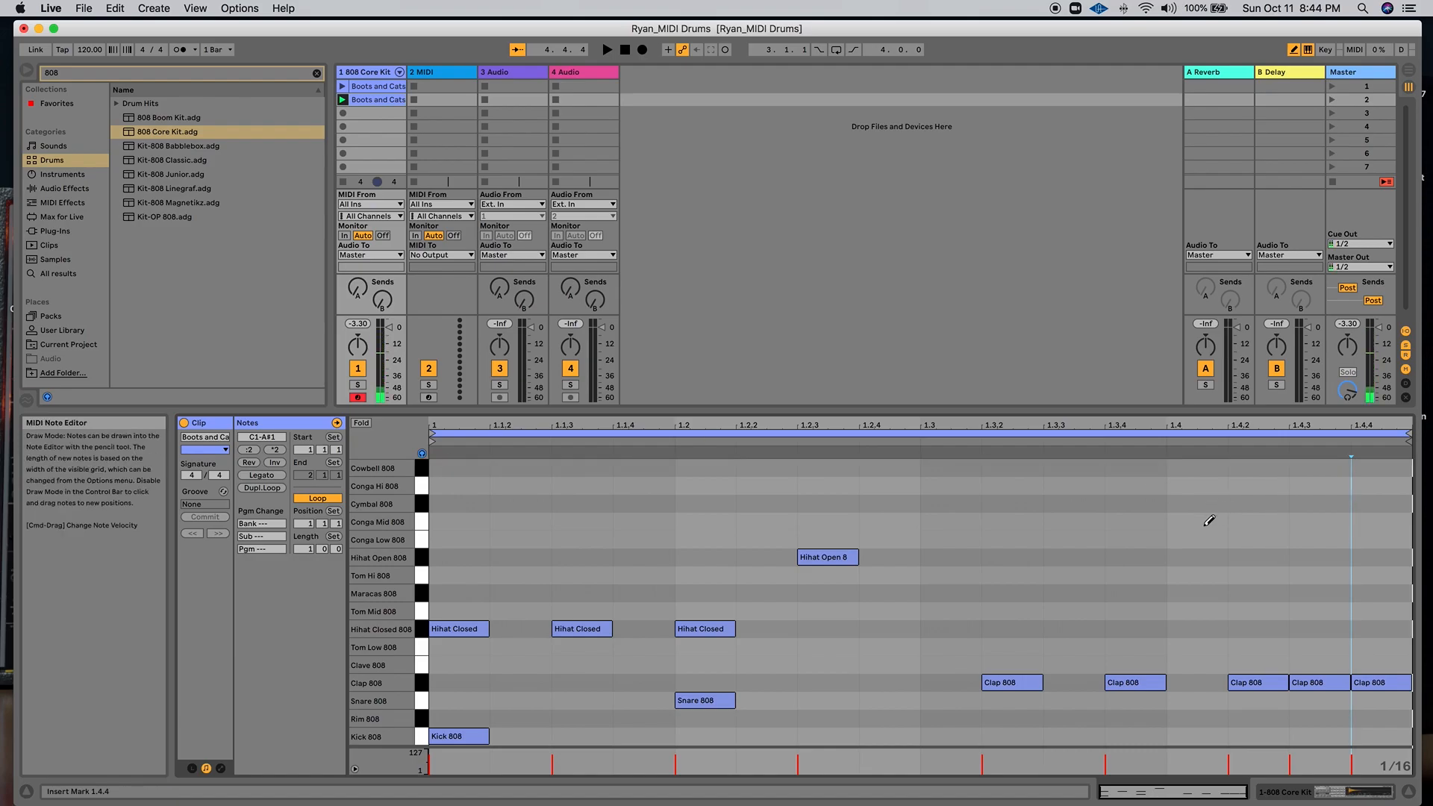
pyautogui.click(1203, 464)
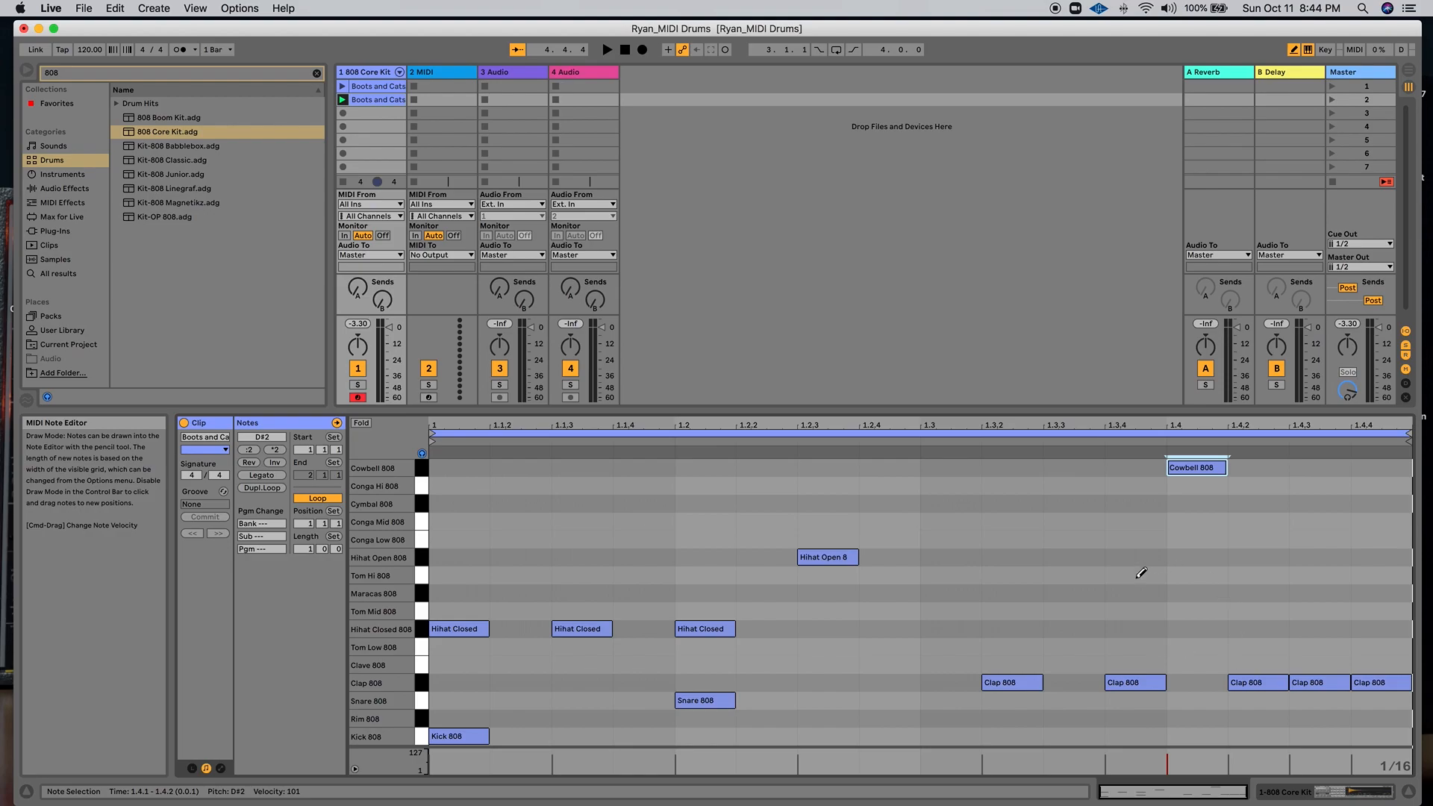
pyautogui.press('space')
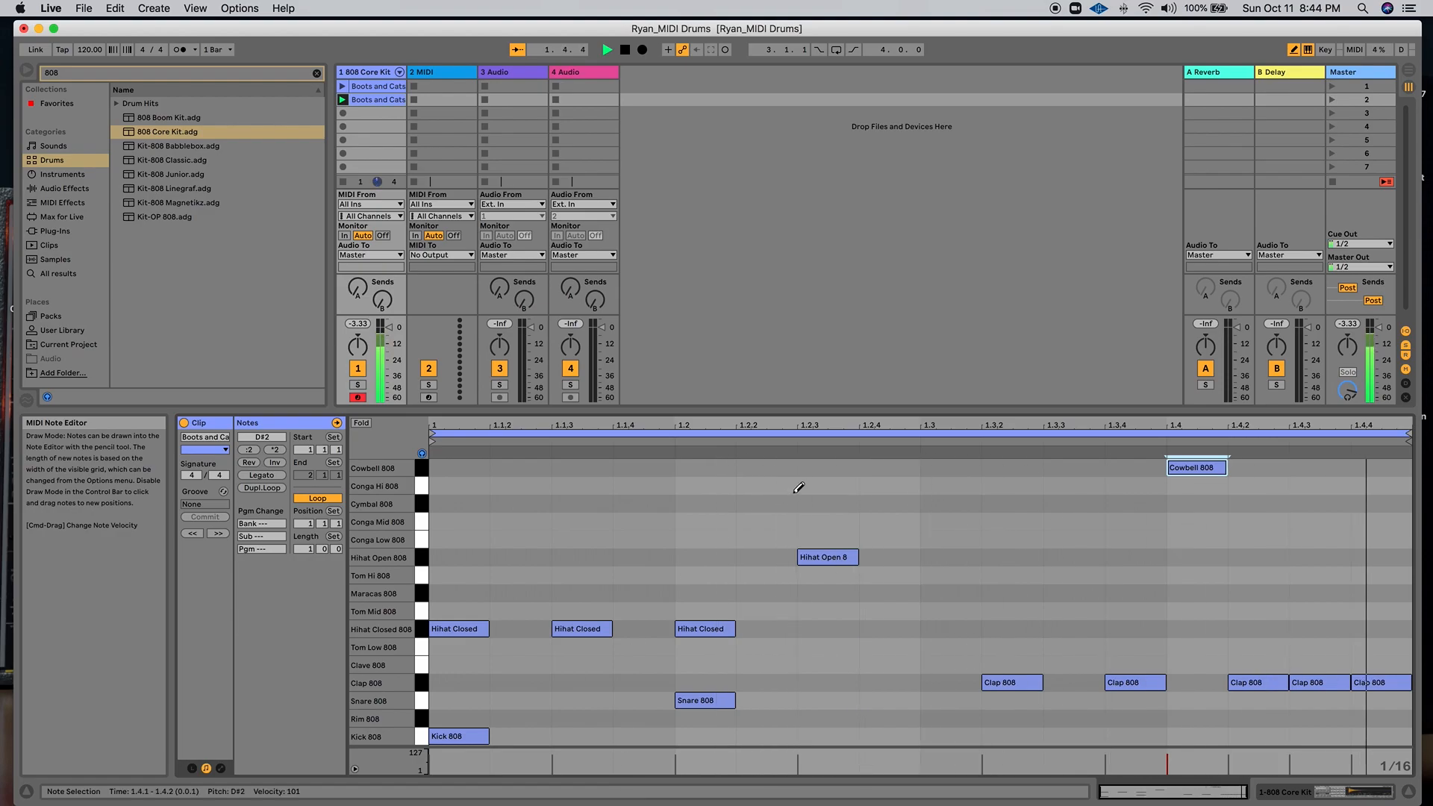
pyautogui.press('space')
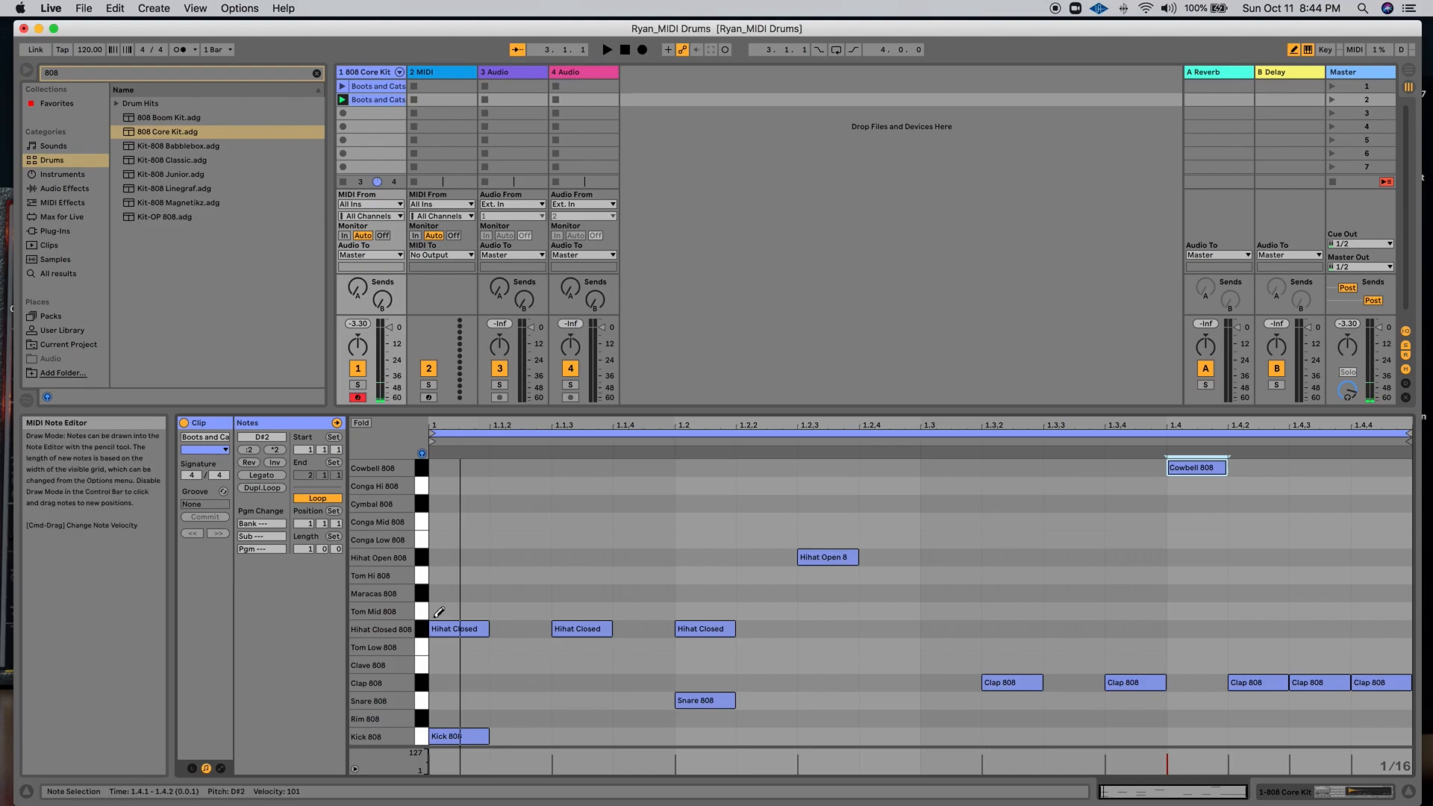
# - Delete the cowbell note and all five clap notes from beats 3 and 4
pyautogui.click(1224, 468)
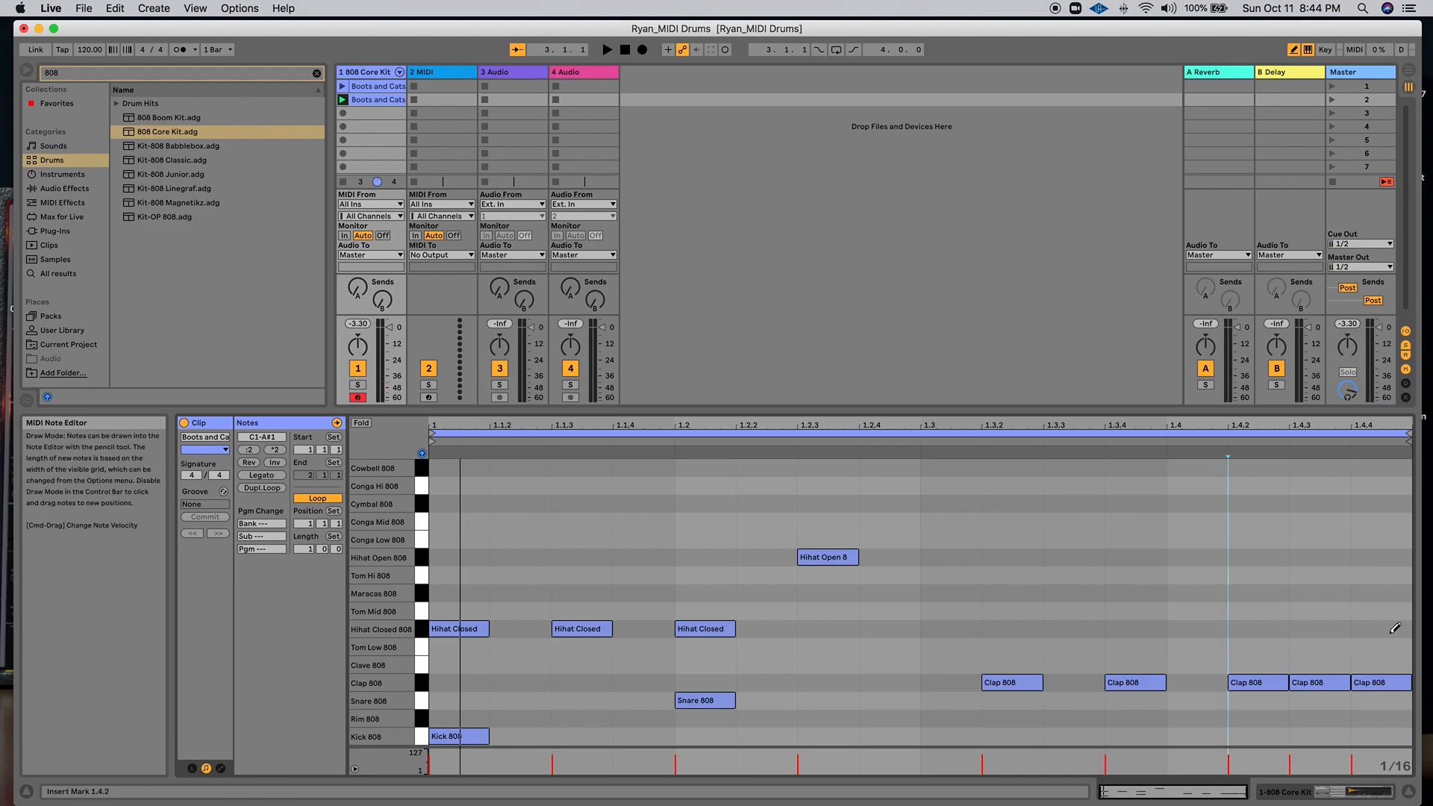
pyautogui.click(1382, 681)
pyautogui.click(1325, 681)
pyautogui.click(1263, 681)
pyautogui.click(1114, 681)
pyautogui.click(1027, 681)
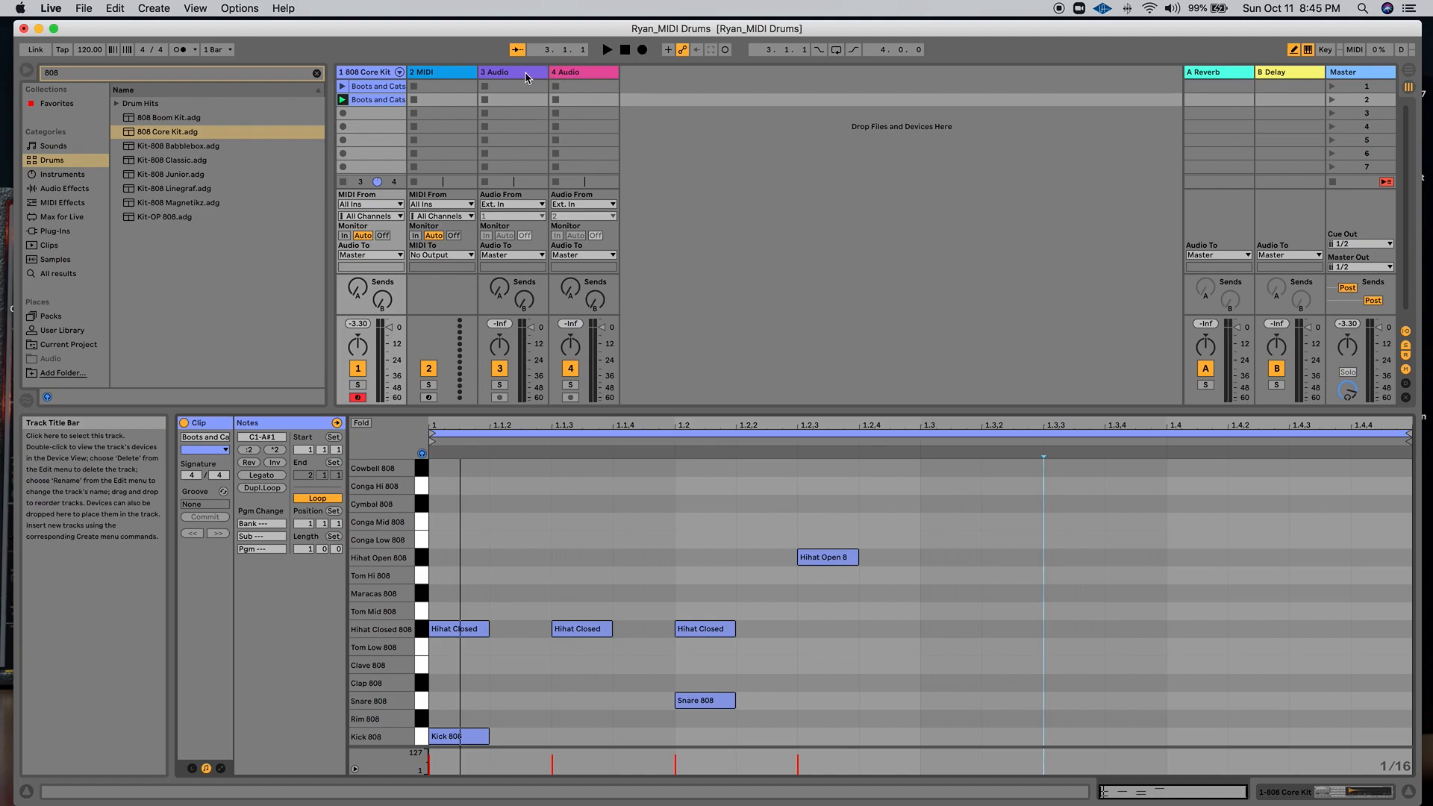
# - Delete the 4 Audio and 3 Audio tracks
pyautogui.click(575, 75)
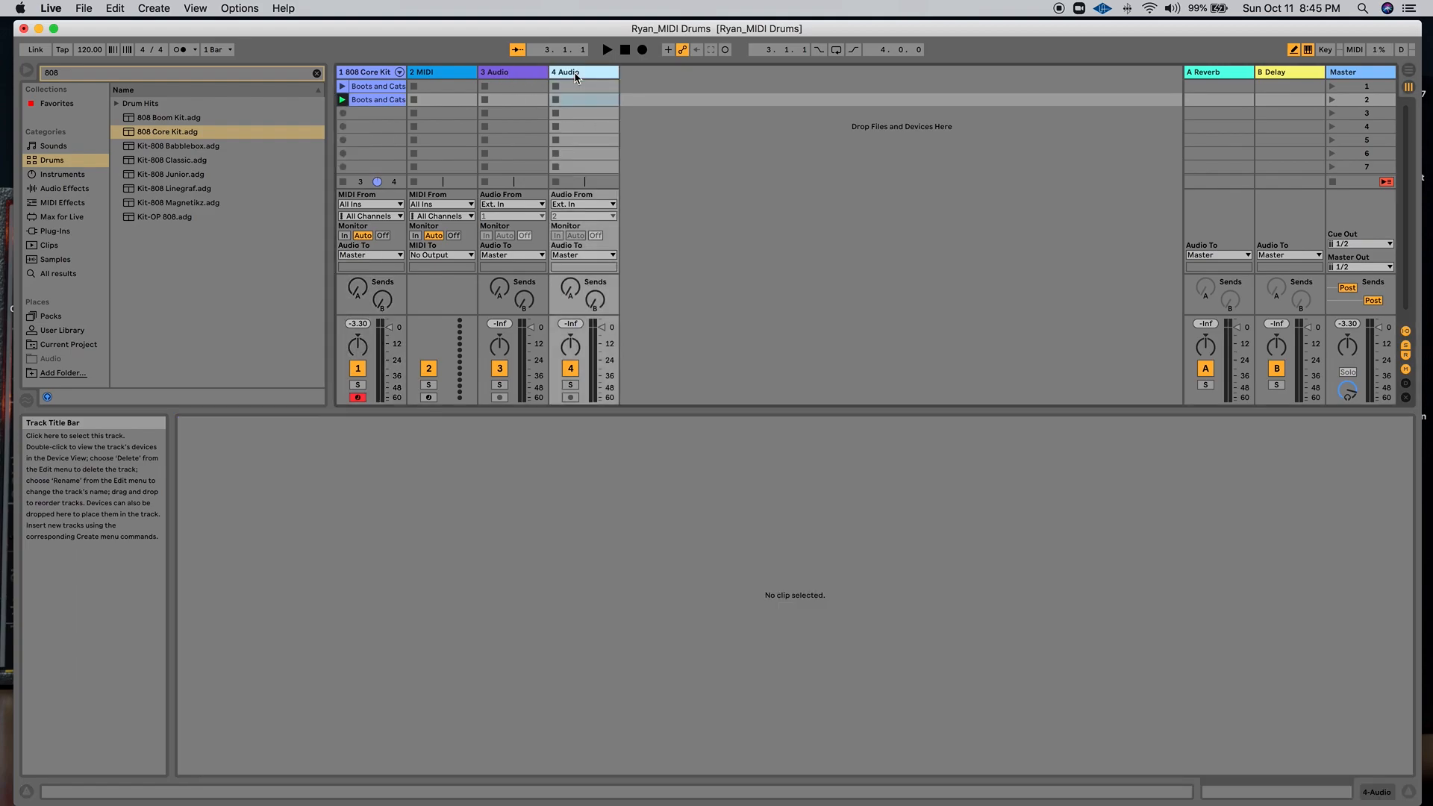
pyautogui.press('Delete')
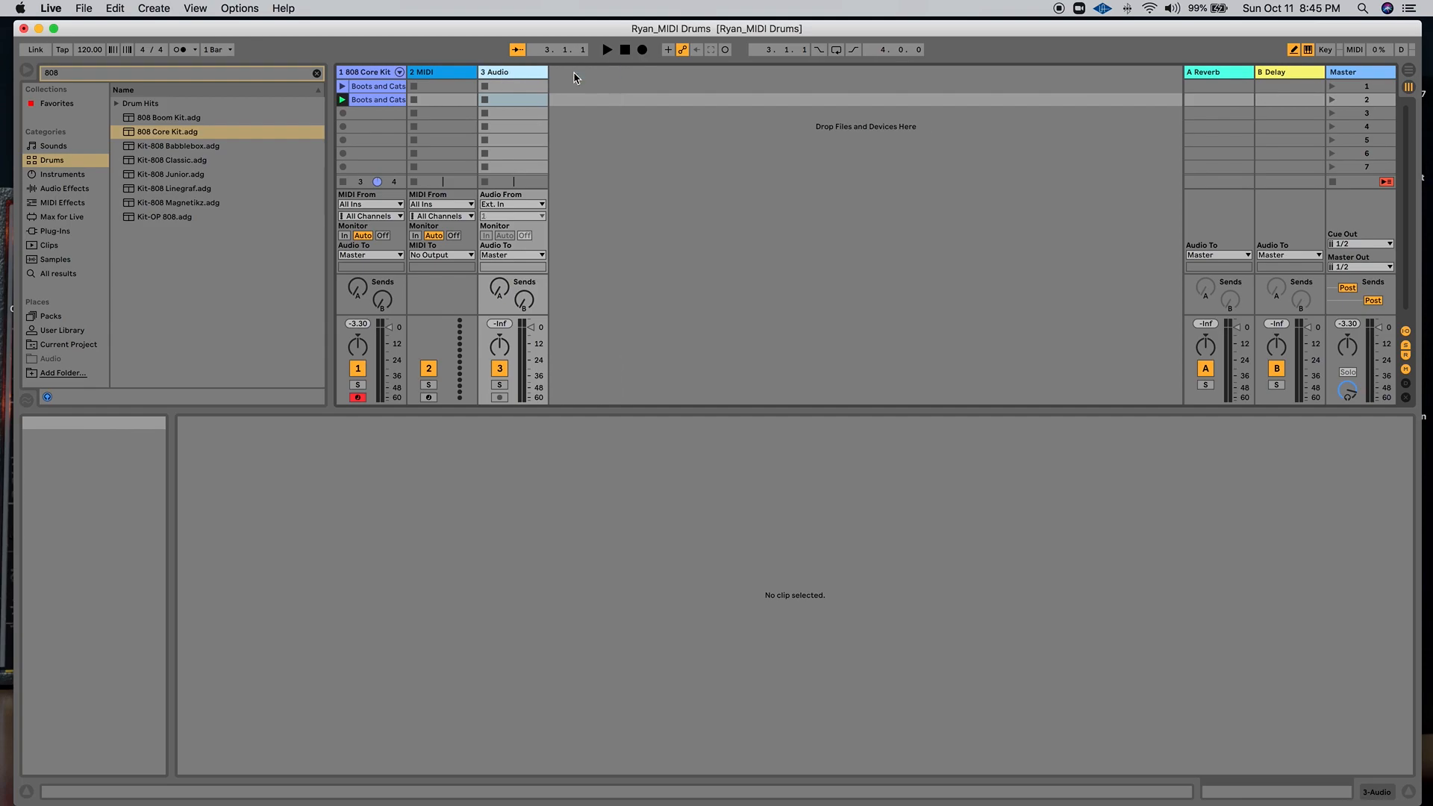
pyautogui.press('Delete')
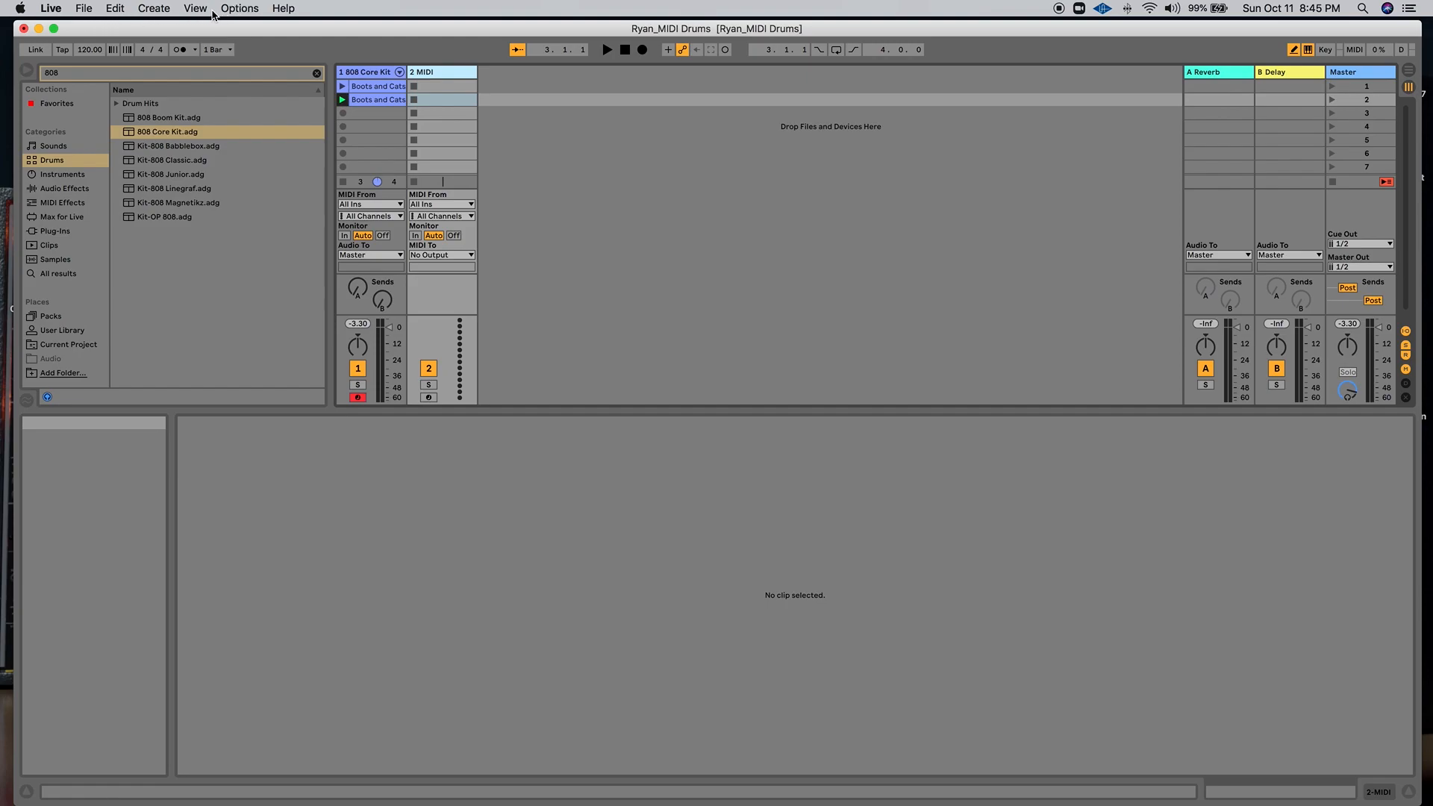
# - Insert a new MIDI track after the 2 MIDI track
pyautogui.click(81, 10)
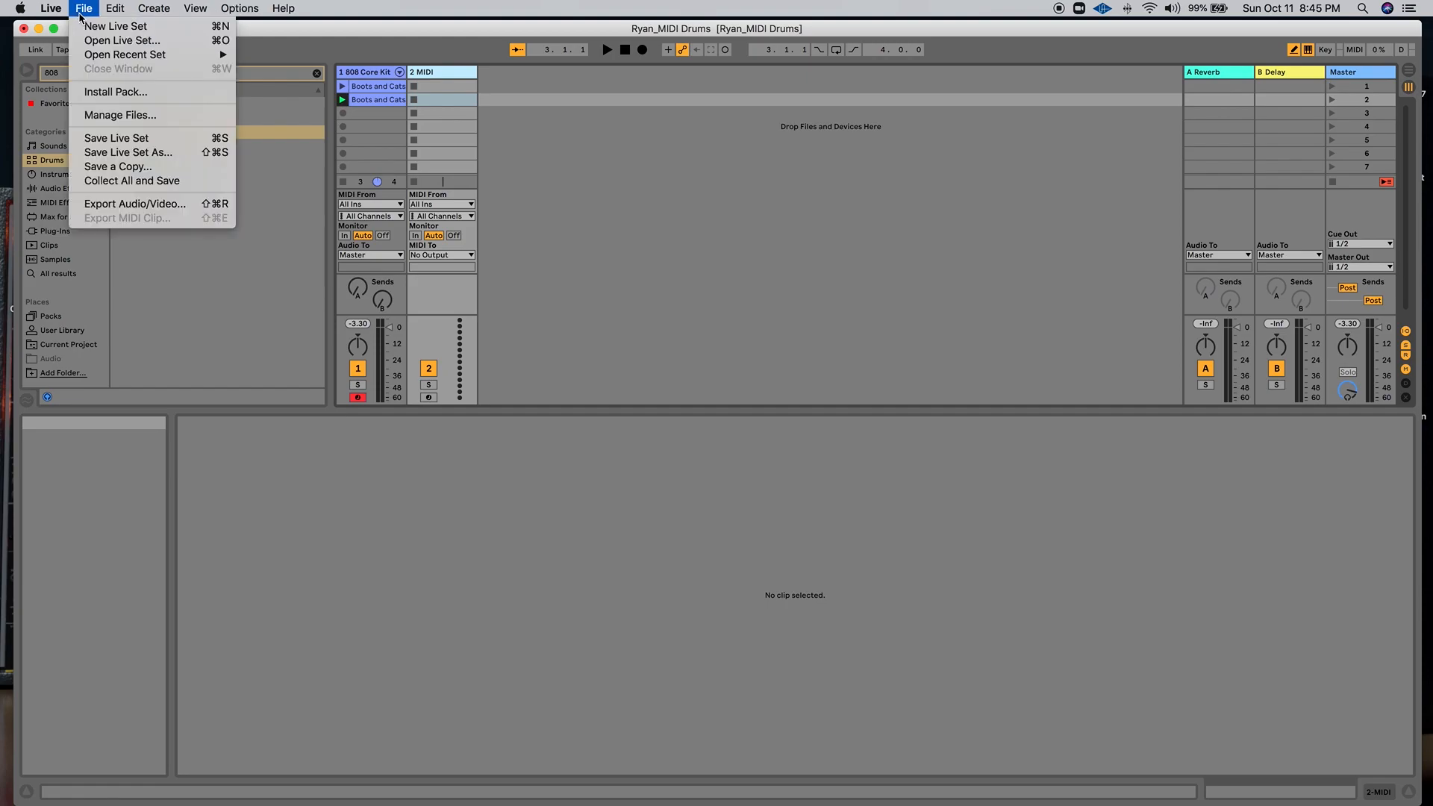
pyautogui.moveTo(123, 11)
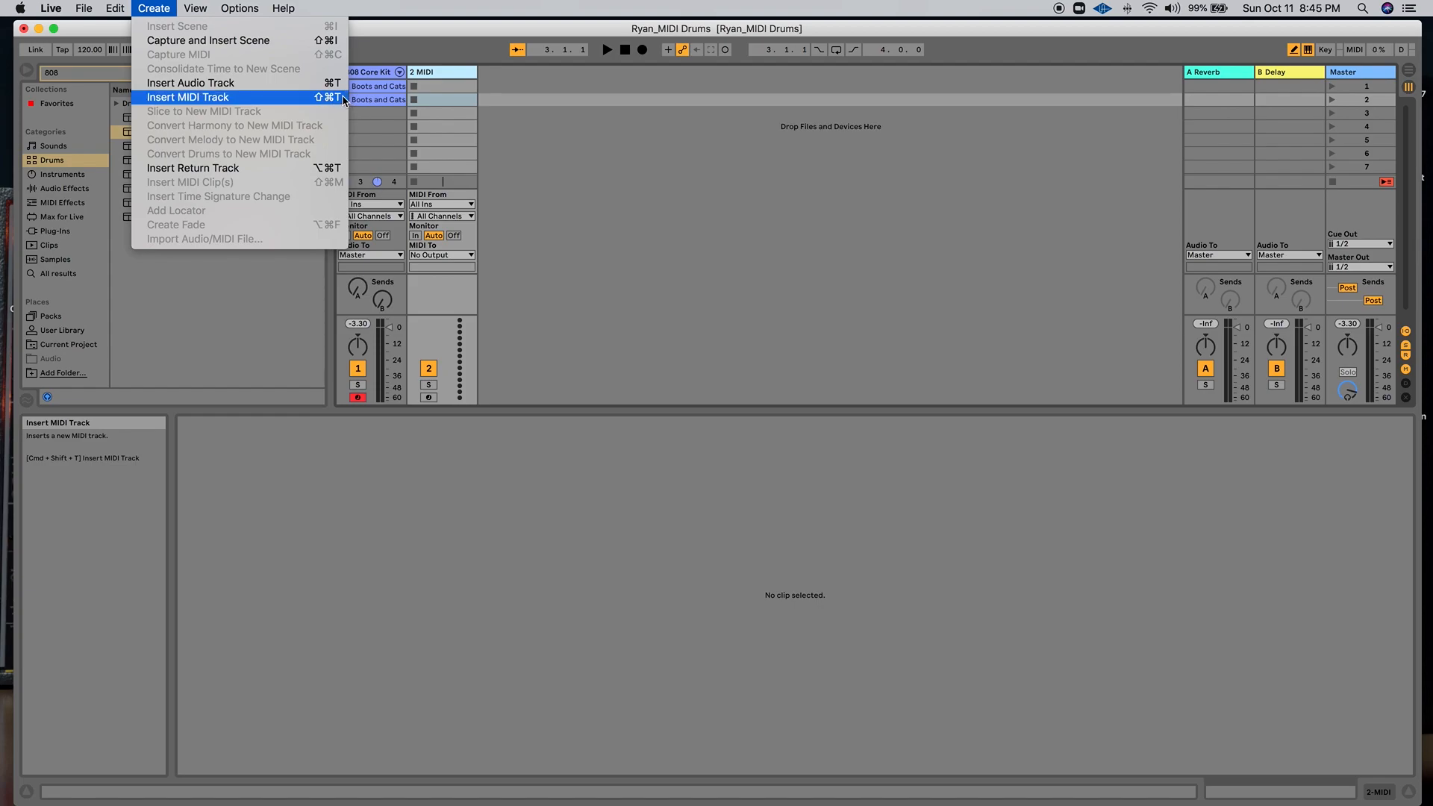
pyautogui.click(644, 146)
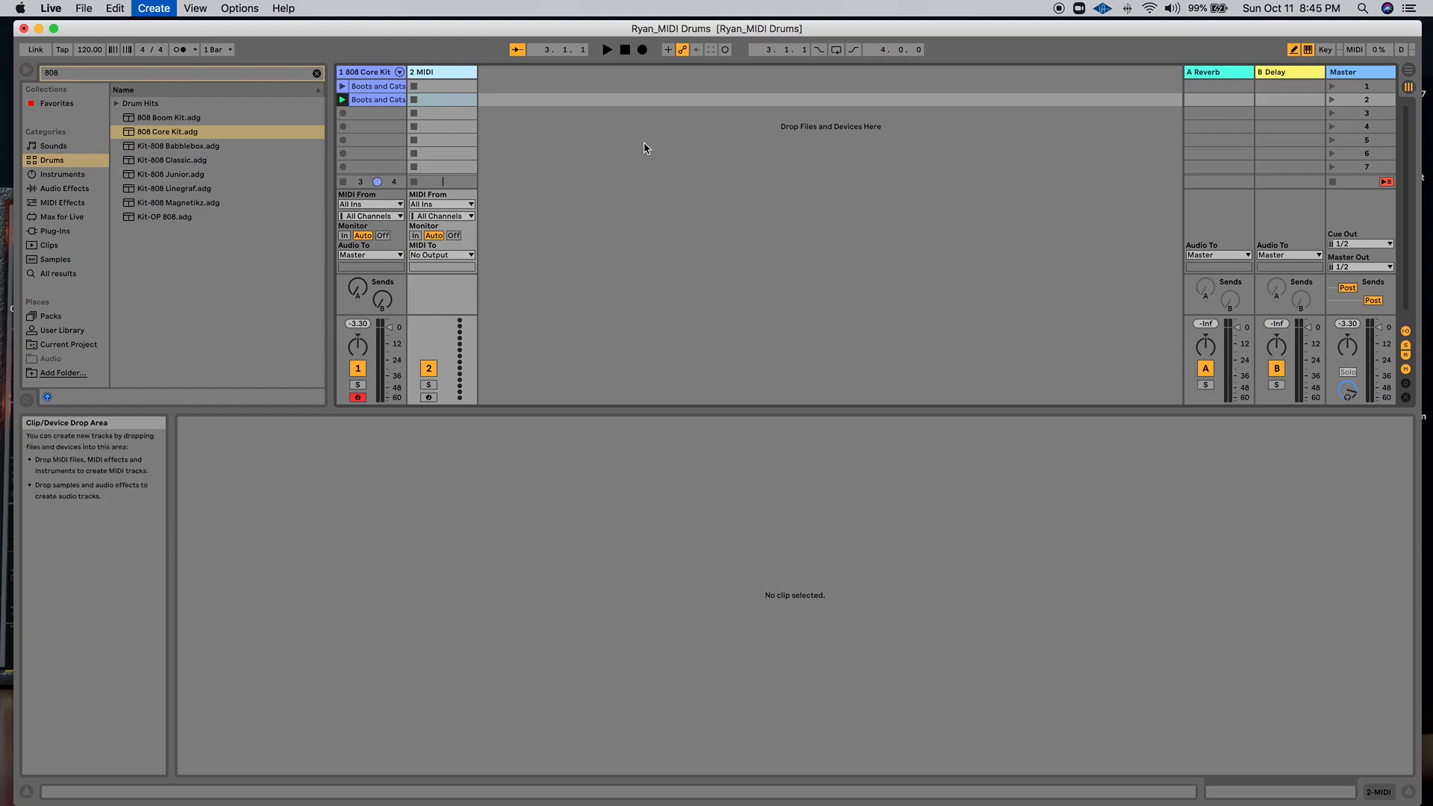
pyautogui.press('super+shift+t')
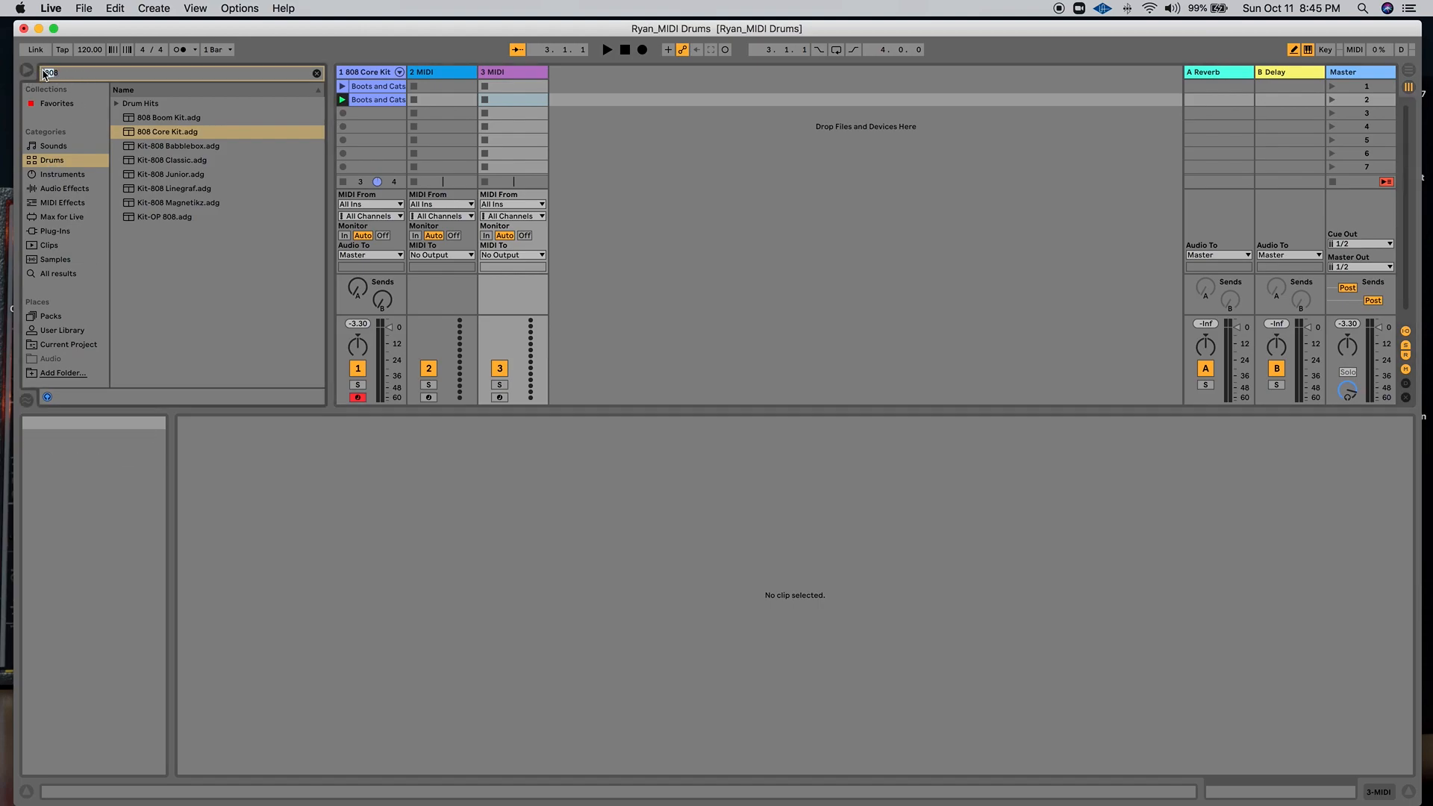
# - Clear the browser search and preview Africa Drum, Around The Corner Kit, Bang Ya Head Kit, Bells & Triangle, Blueprint Kit and Auto Theft Kit
pyautogui.moveTo(65, 74); pyautogui.dragTo(33, 72)
pyautogui.press('BackSpace')
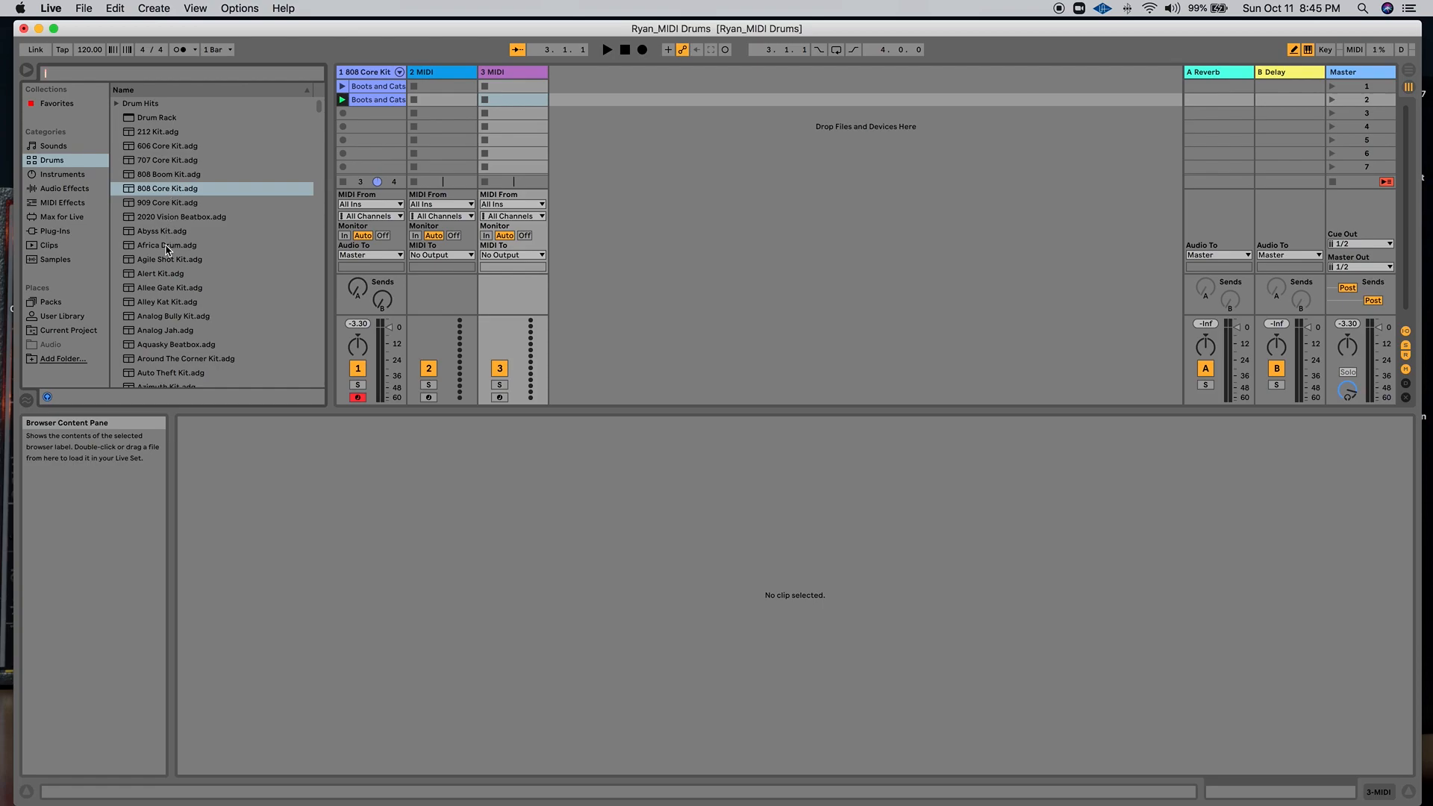
pyautogui.click(167, 247)
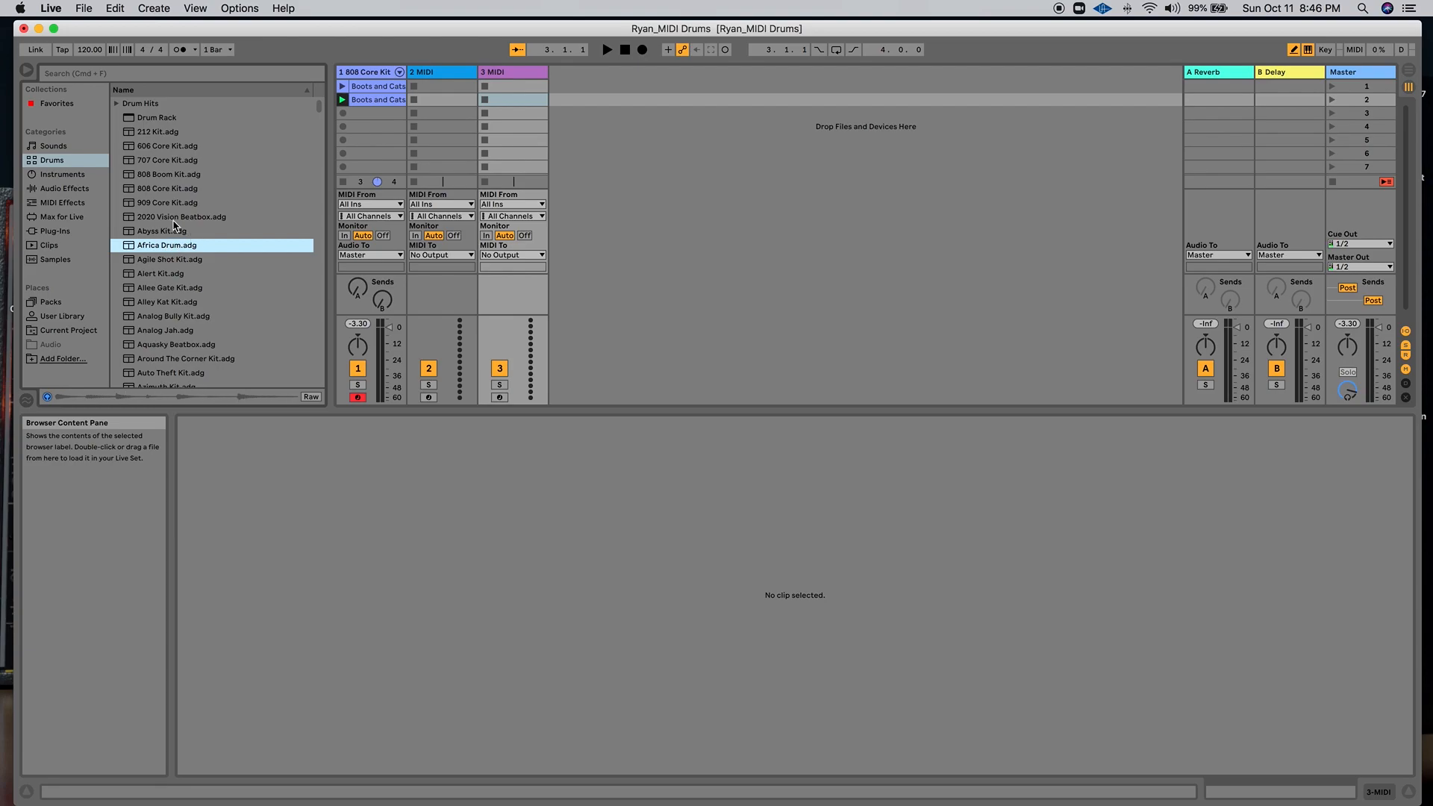
pyautogui.scroll(-3, 180, 274)
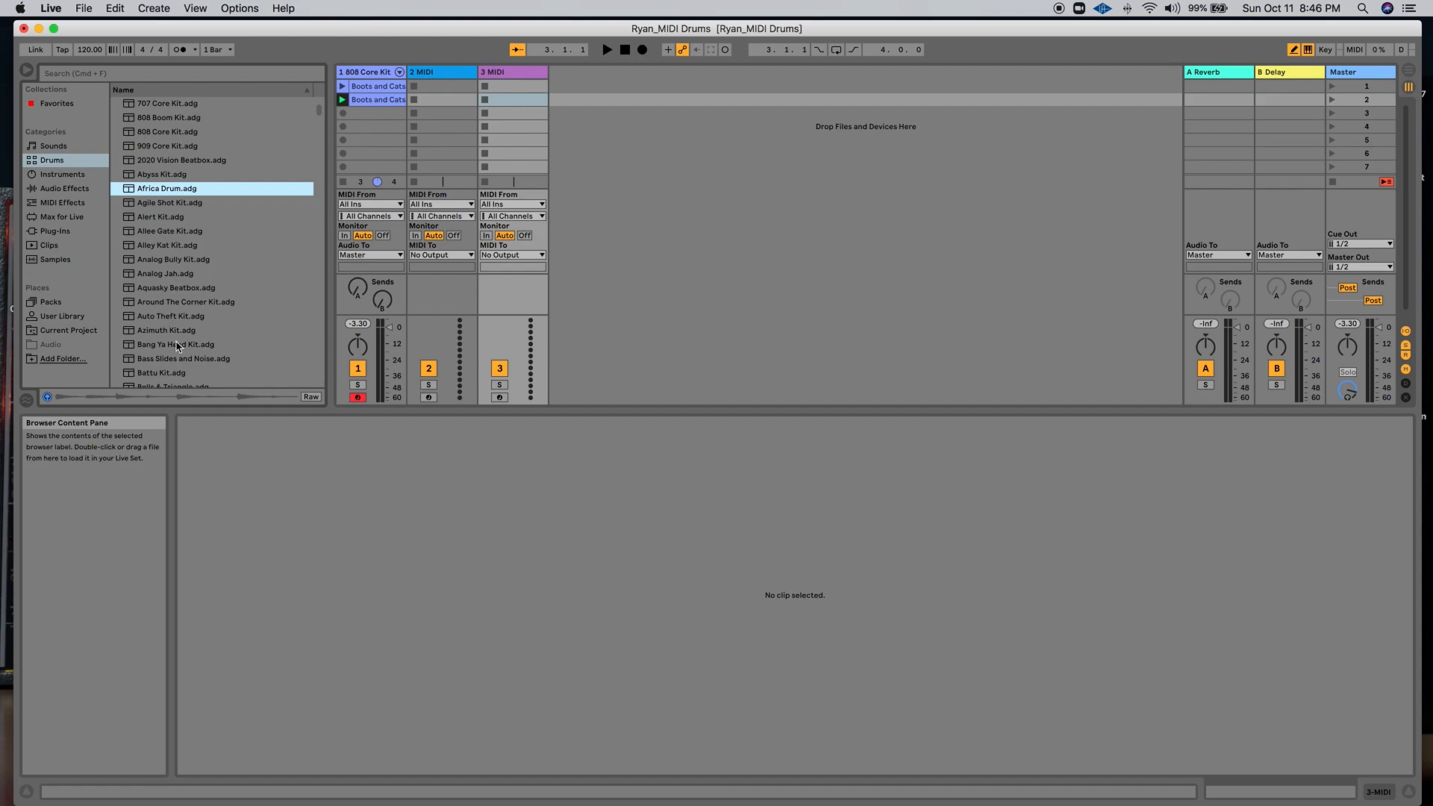
pyautogui.scroll(-5, 178, 347)
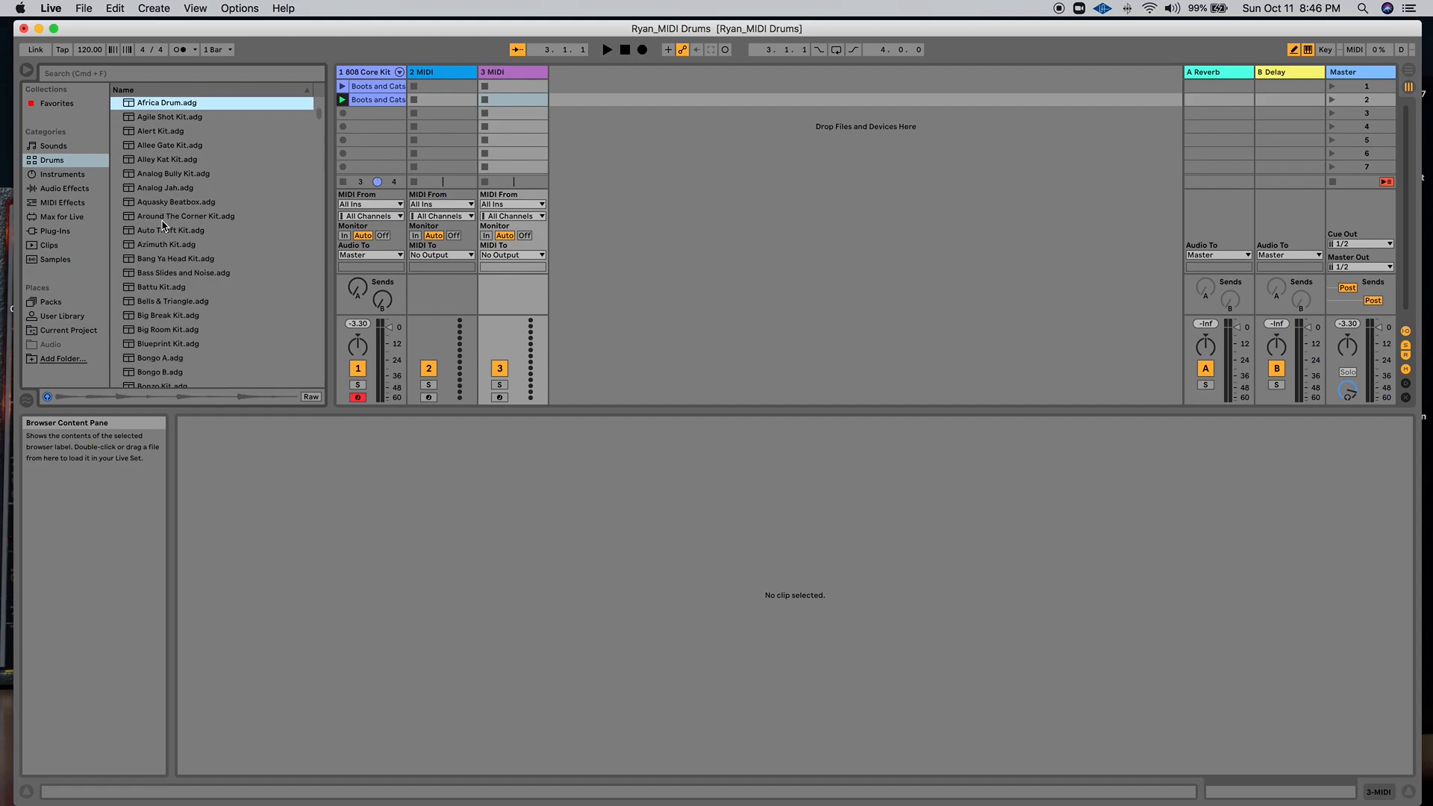
pyautogui.click(163, 219)
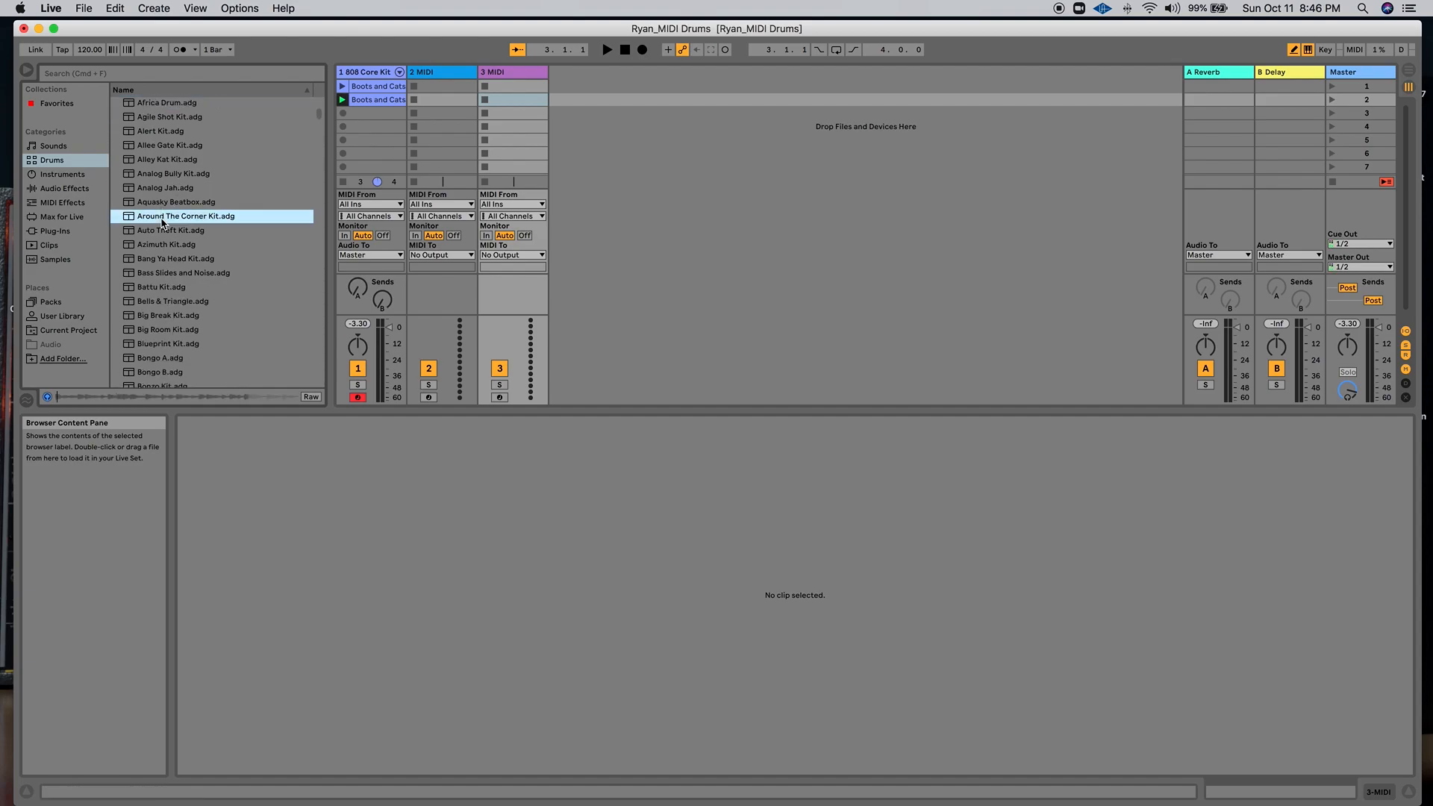
pyautogui.click(164, 263)
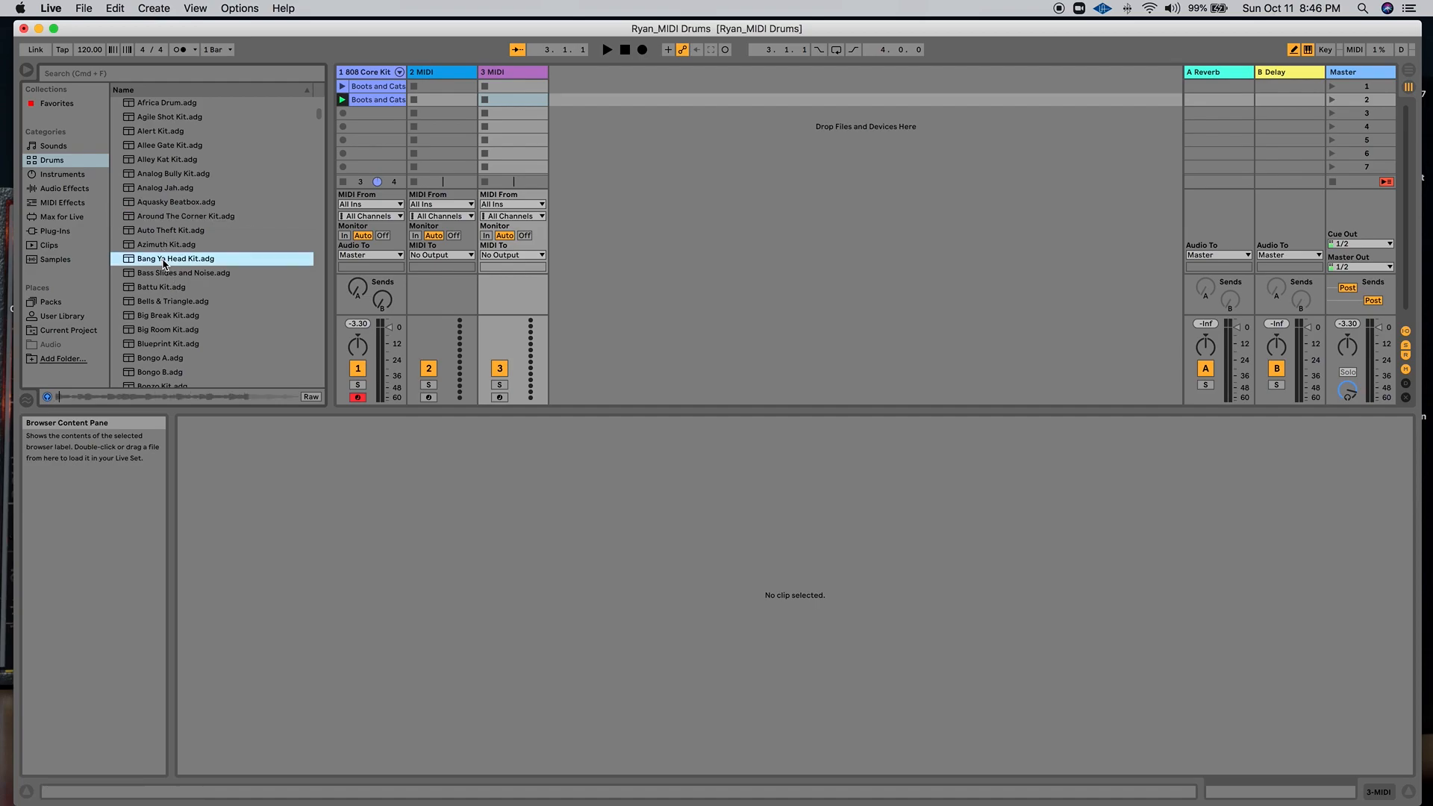
pyautogui.click(166, 305)
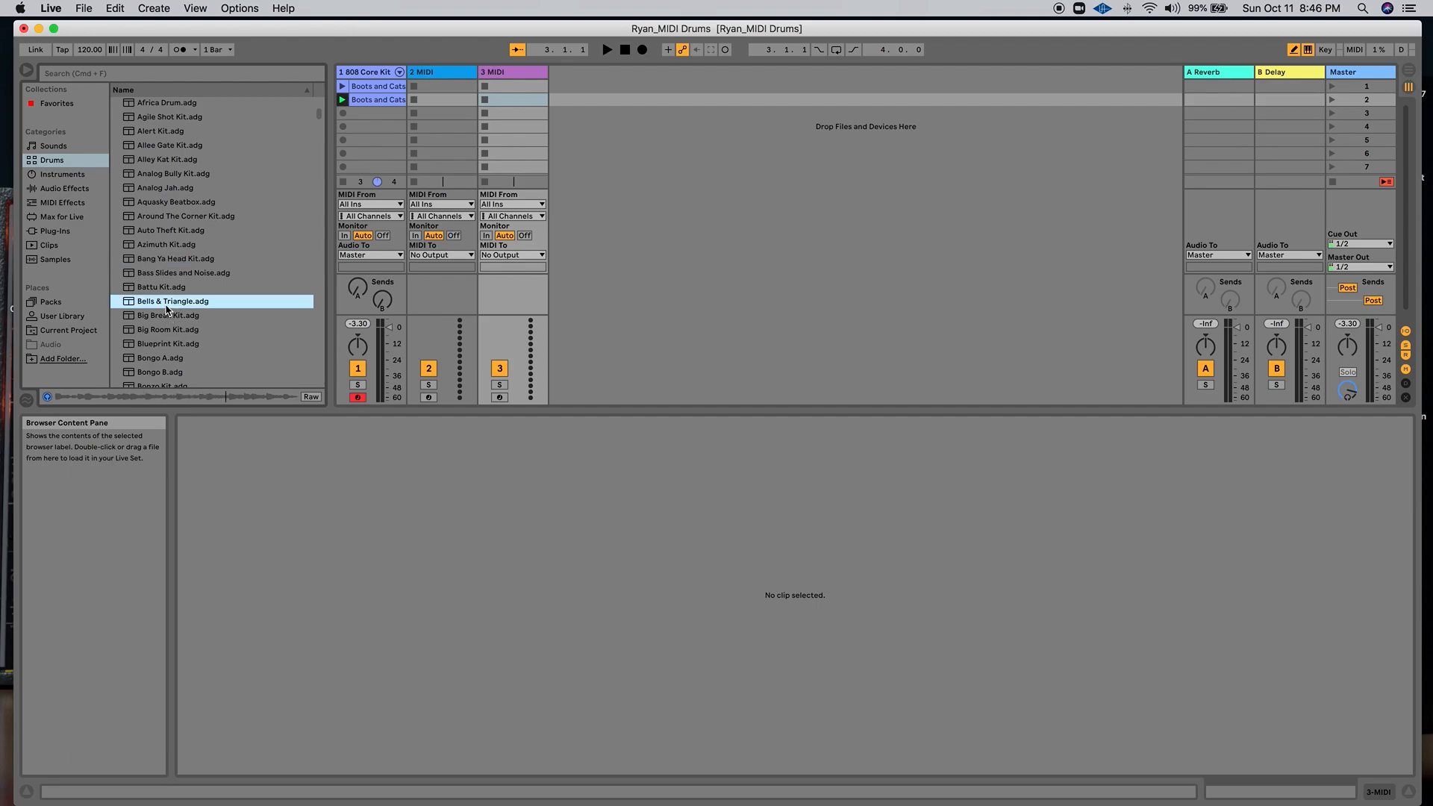
pyautogui.click(166, 345)
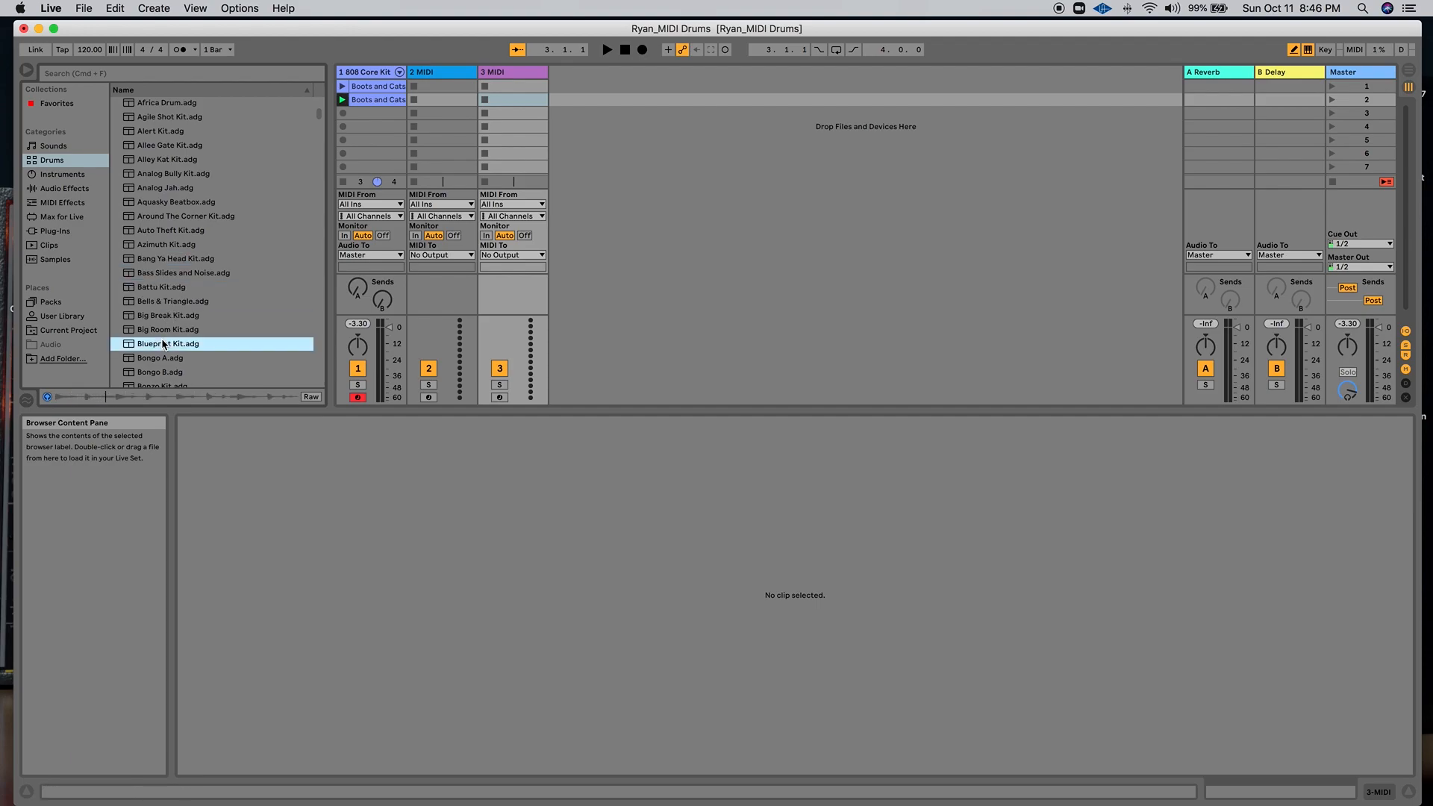
pyautogui.click(150, 231)
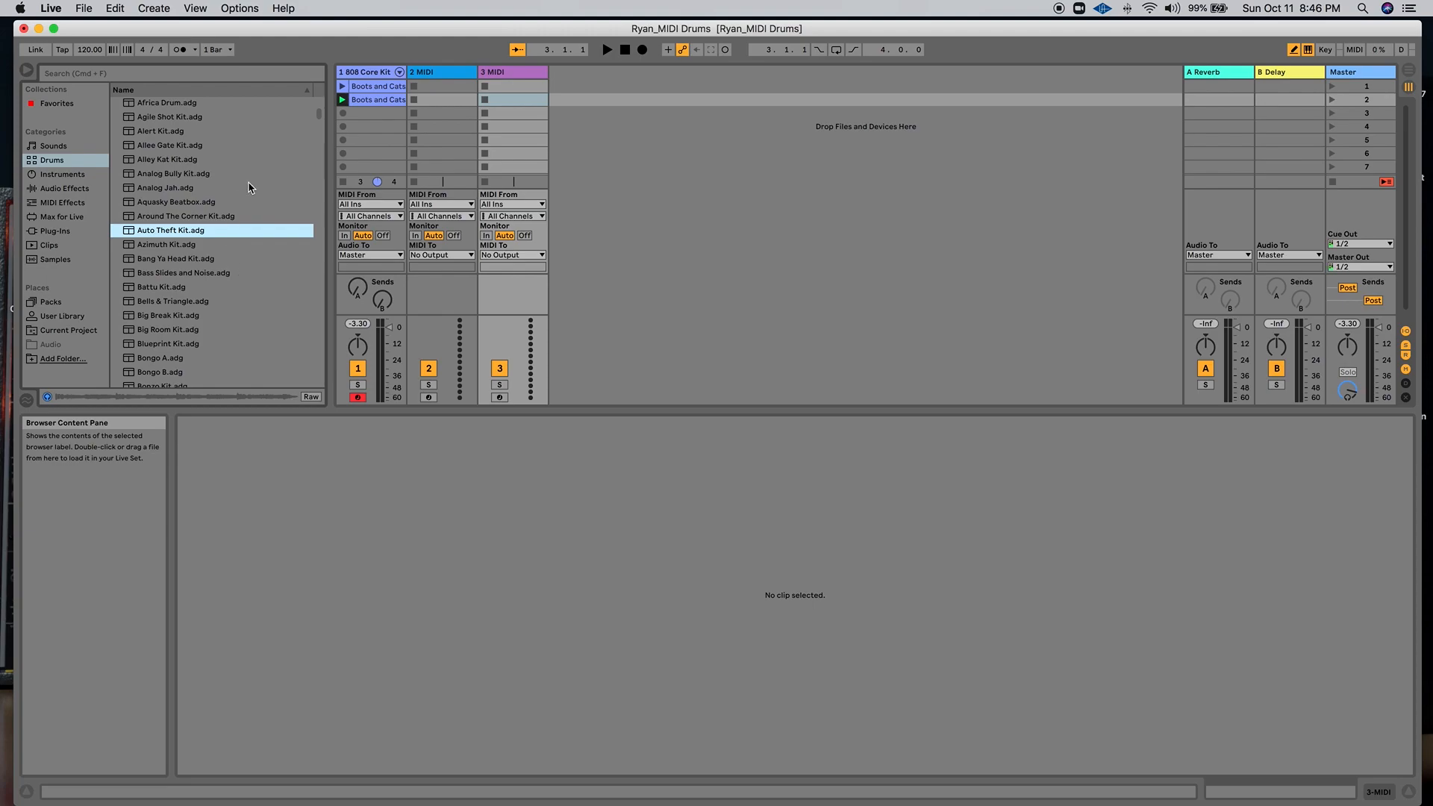
# - Load Auto Theft Kit onto the second track and Analog Bully Kit onto the third track
pyautogui.scroll(5, 248, 182)
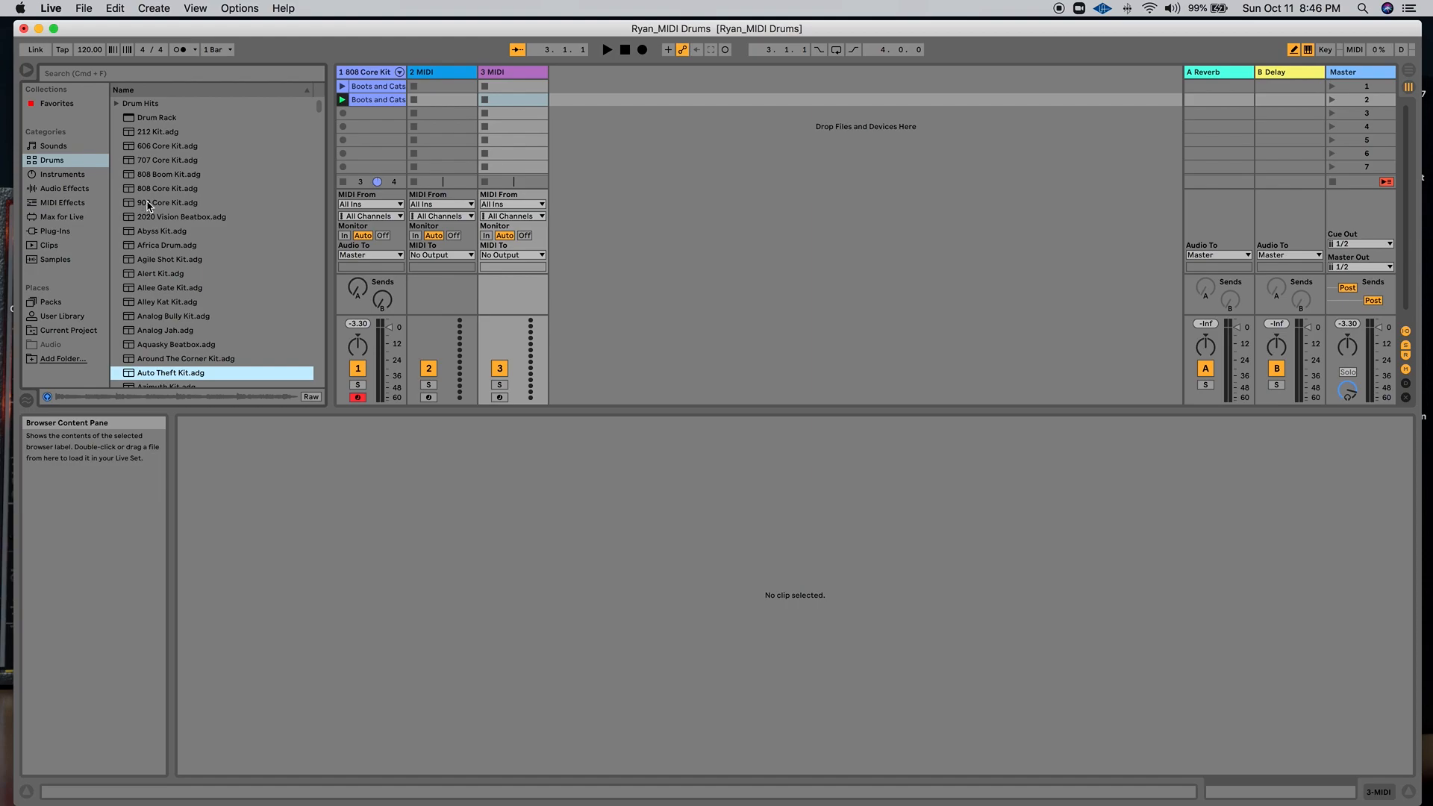
pyautogui.scroll(-10, 188, 308)
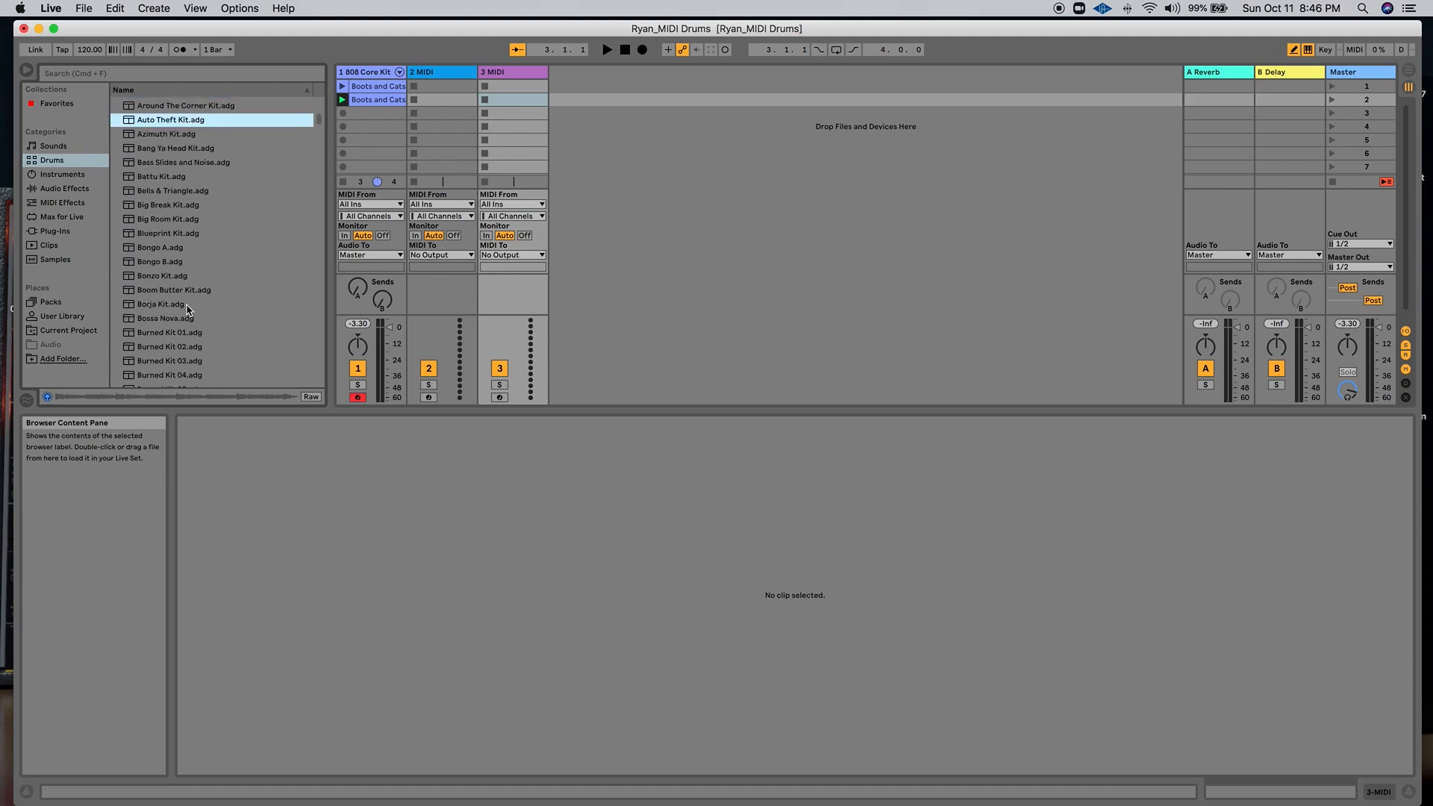
pyautogui.scroll(5, 187, 308)
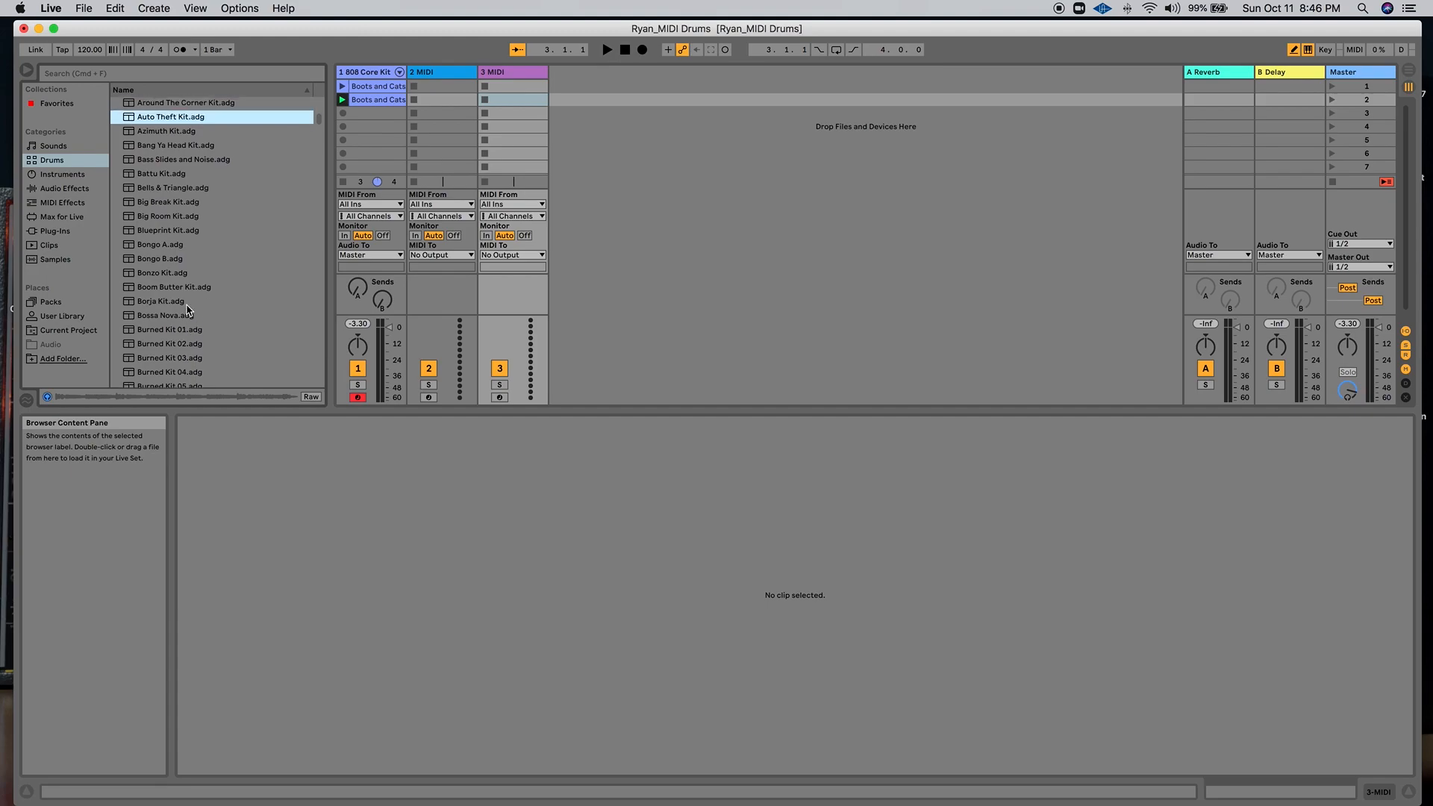
pyautogui.scroll(5, 187, 309)
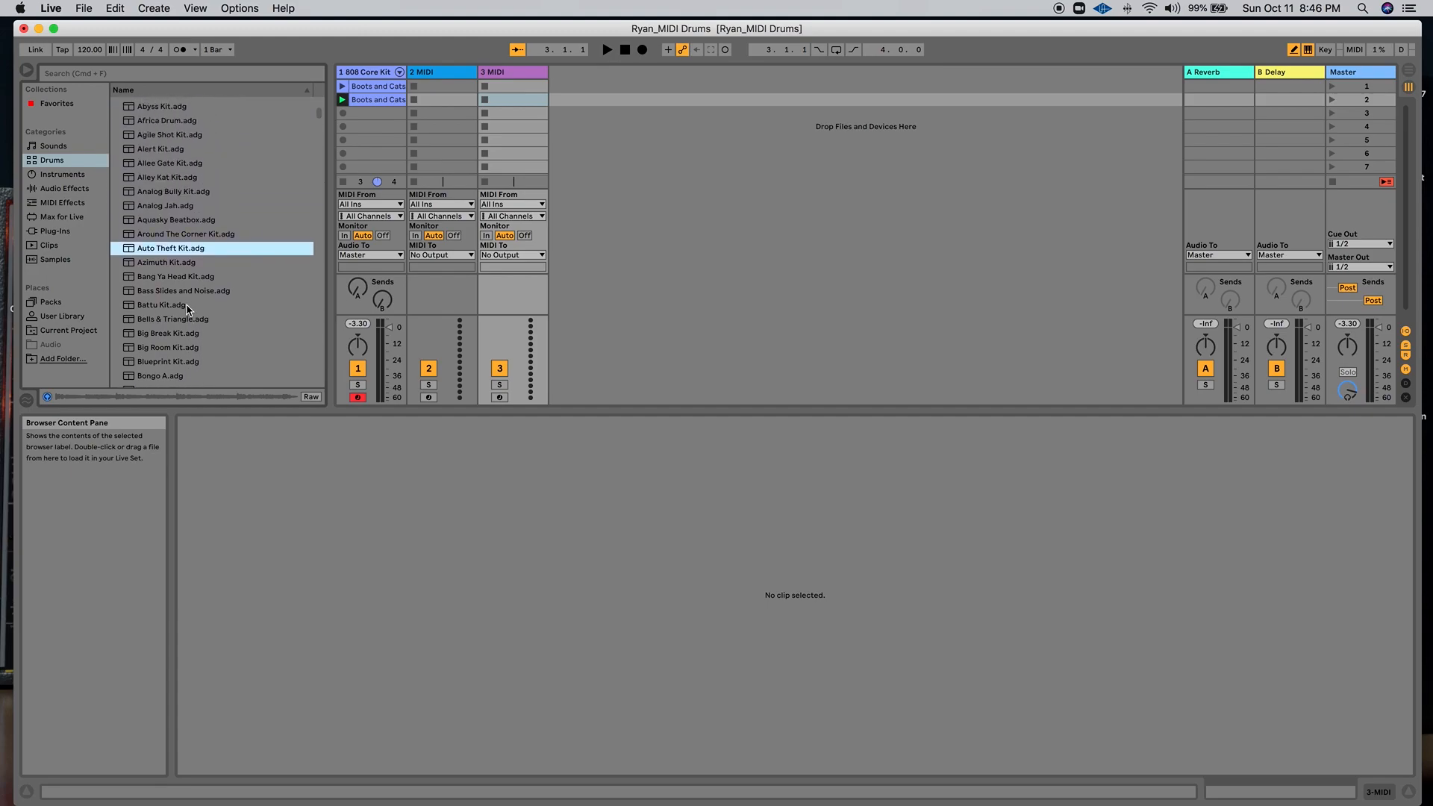
pyautogui.click(373, 72)
pyautogui.click(448, 74)
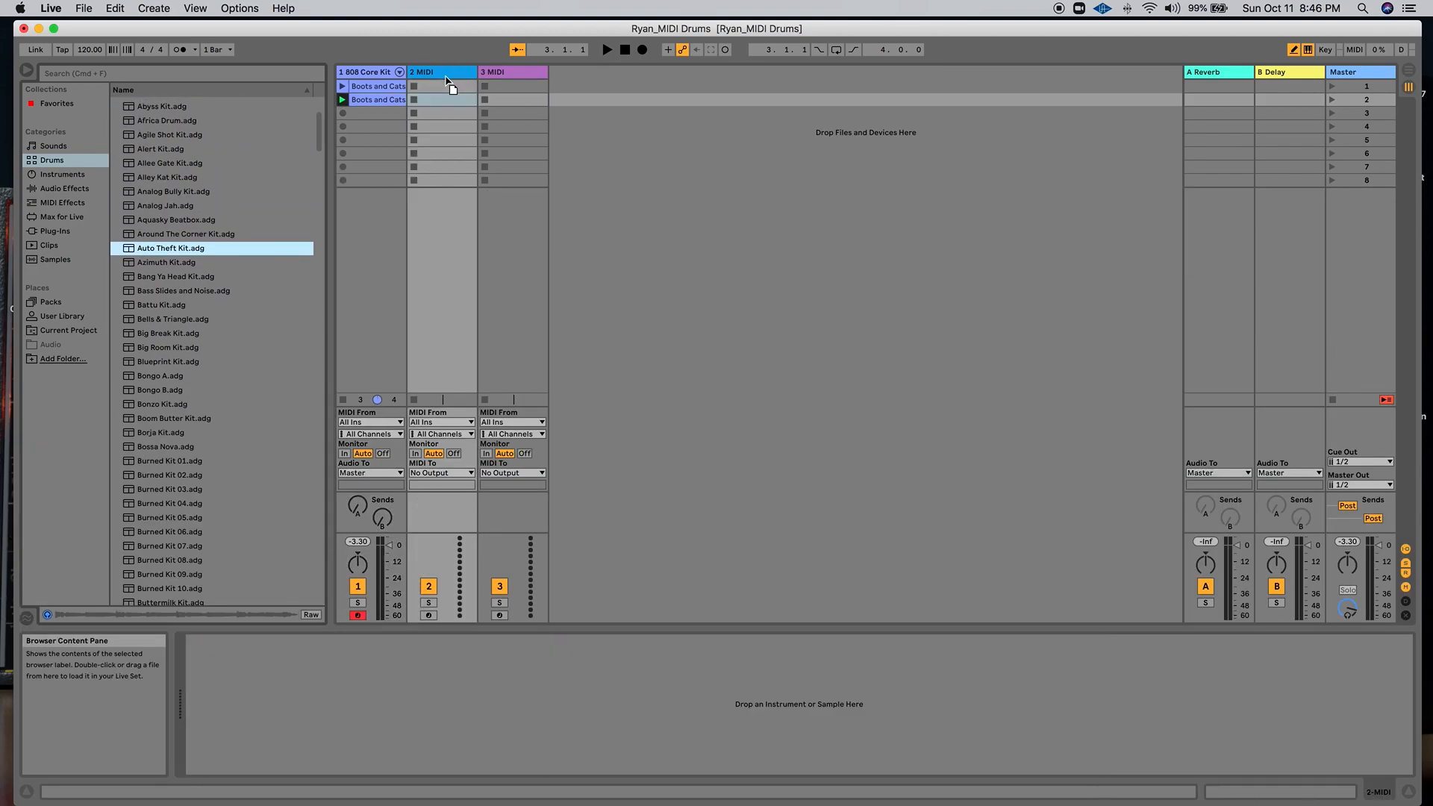
pyautogui.click(142, 194)
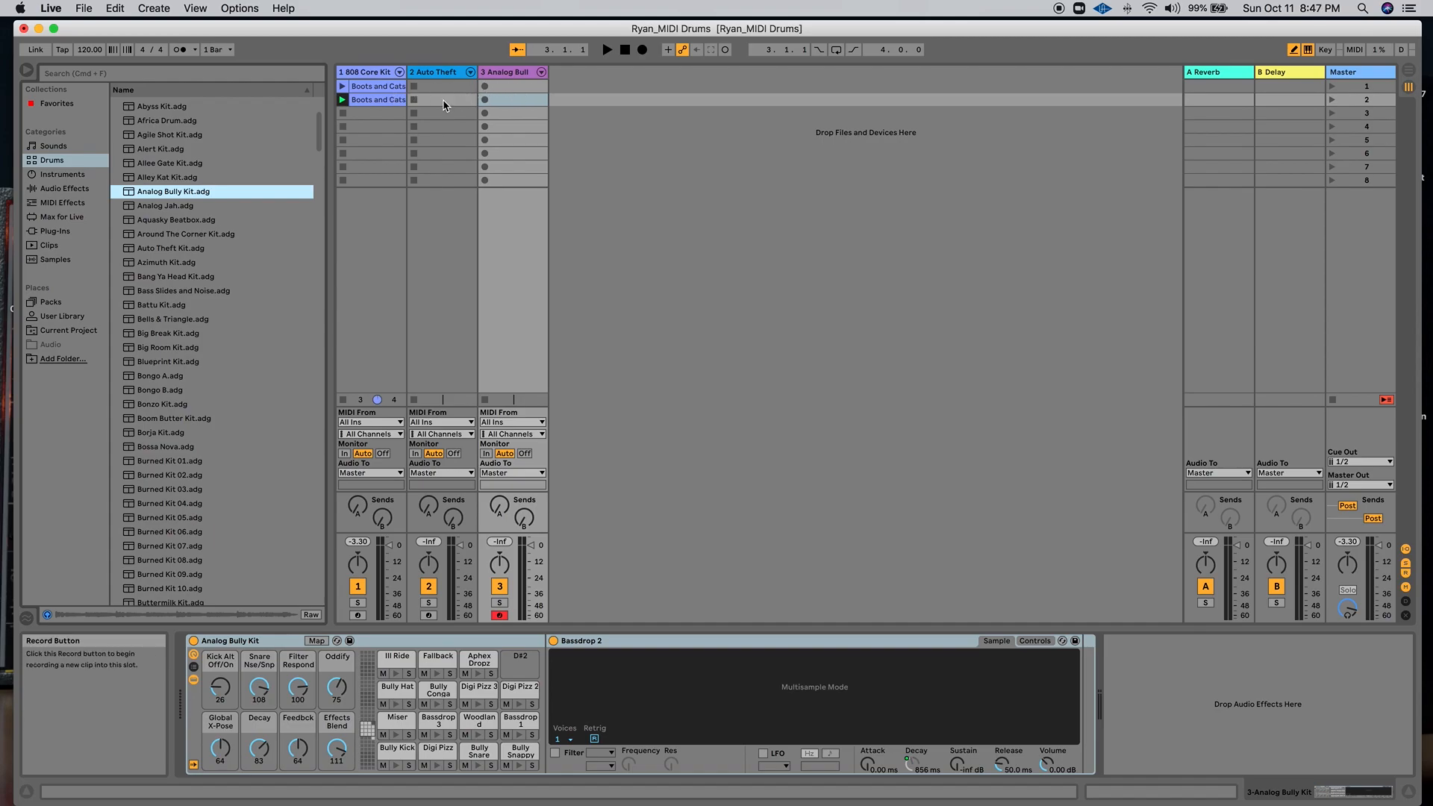
# - Rename the second clip on the 808 Core Kit track as Fill
pyautogui.doubleClick(379, 100)
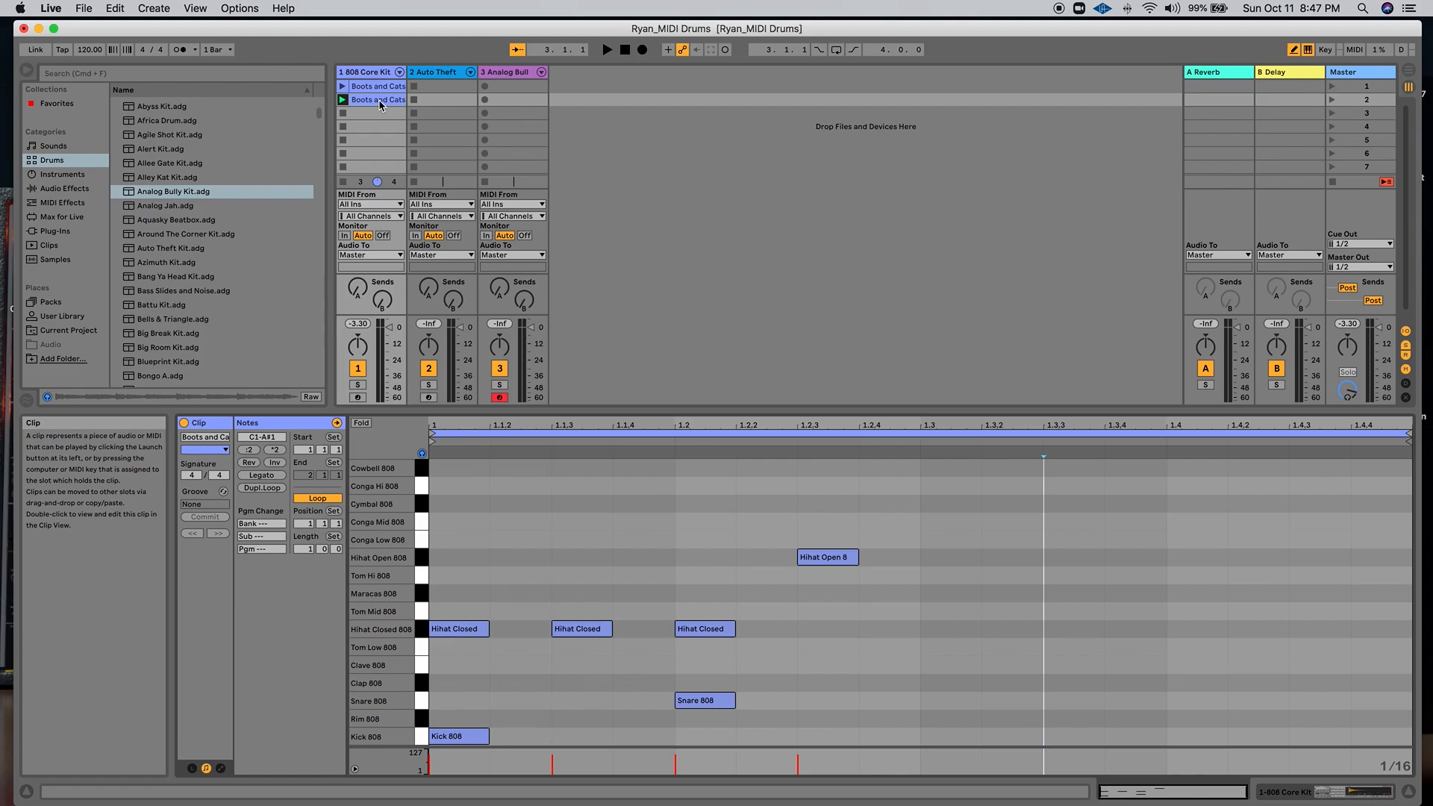
pyautogui.rightClick(379, 100)
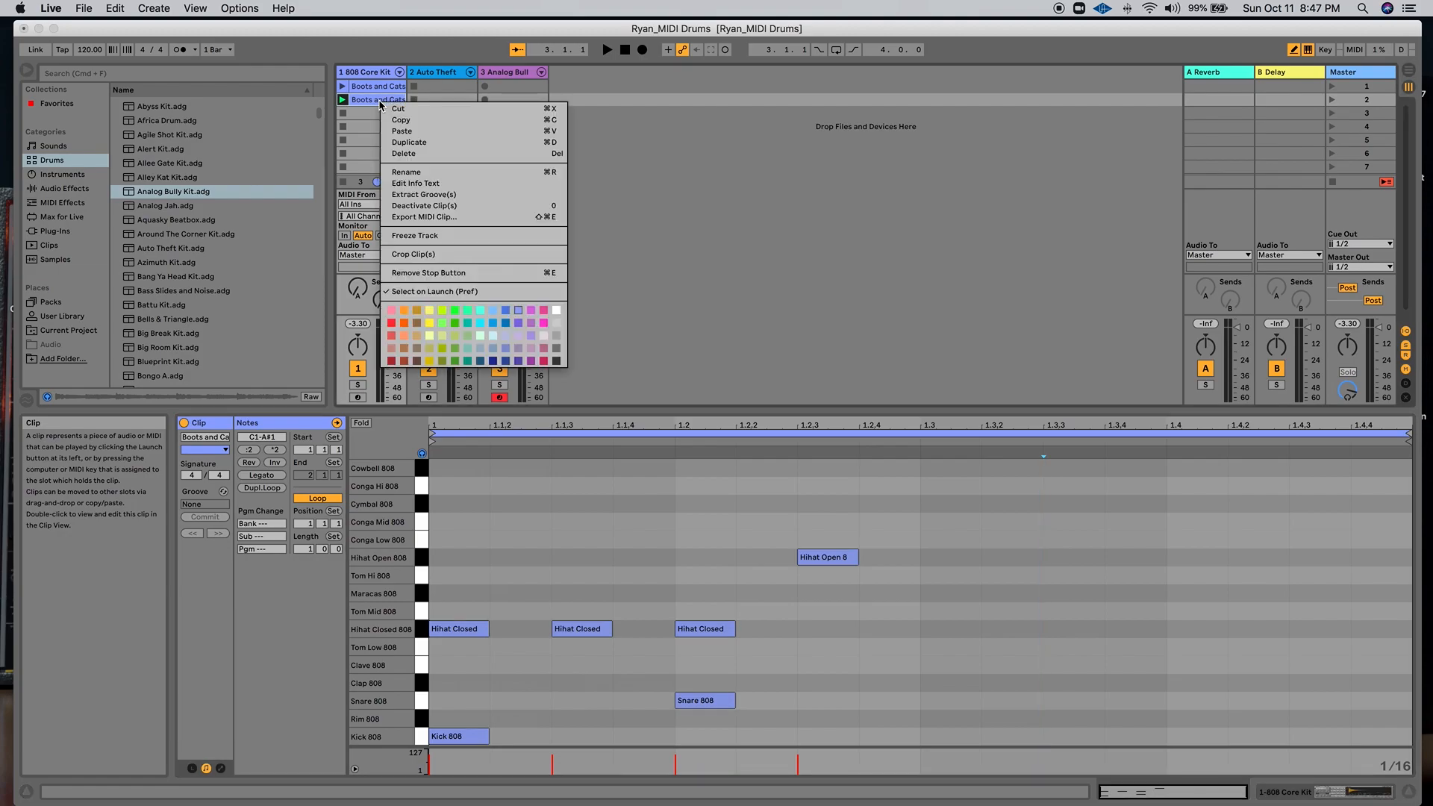
pyautogui.click(409, 179)
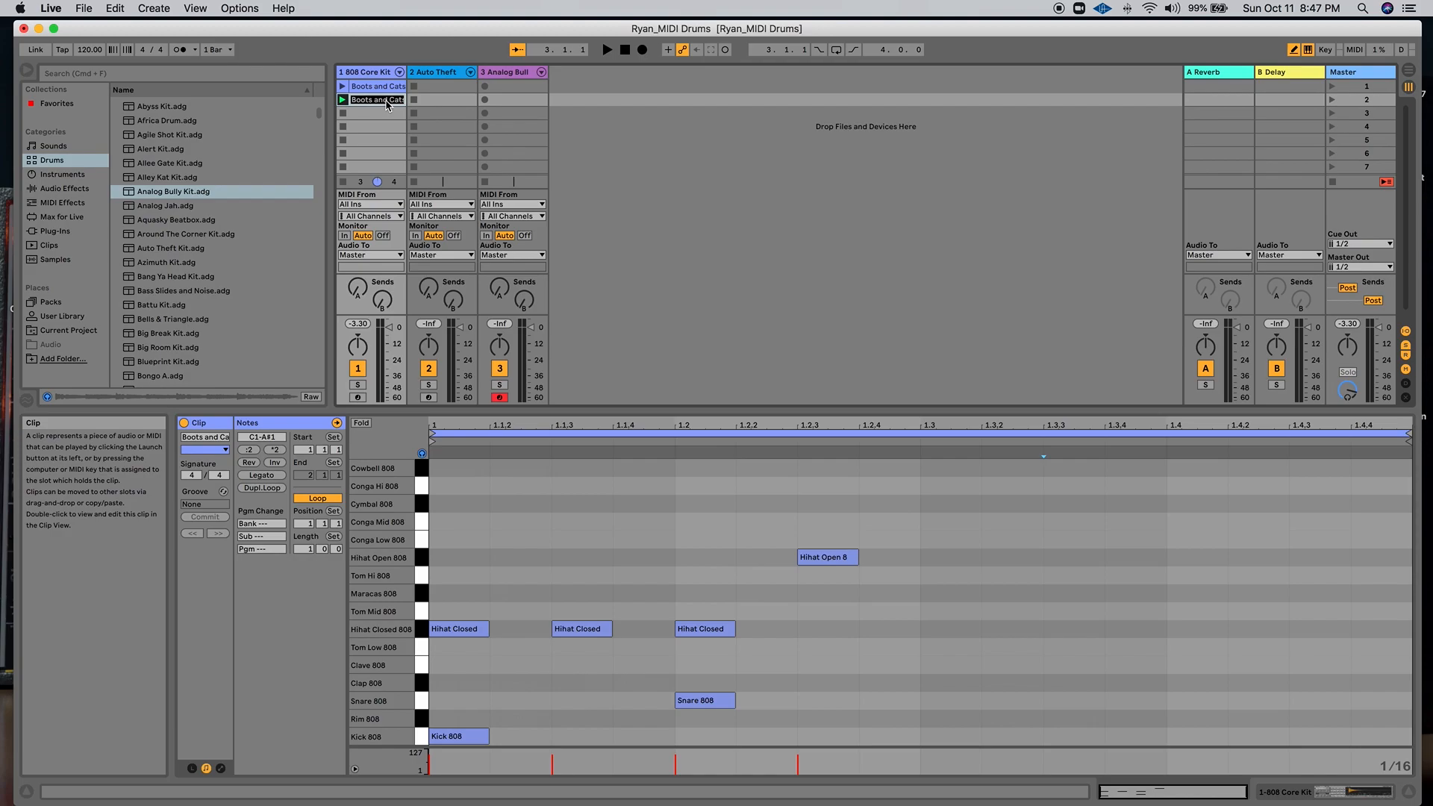
pyautogui.press('Return')
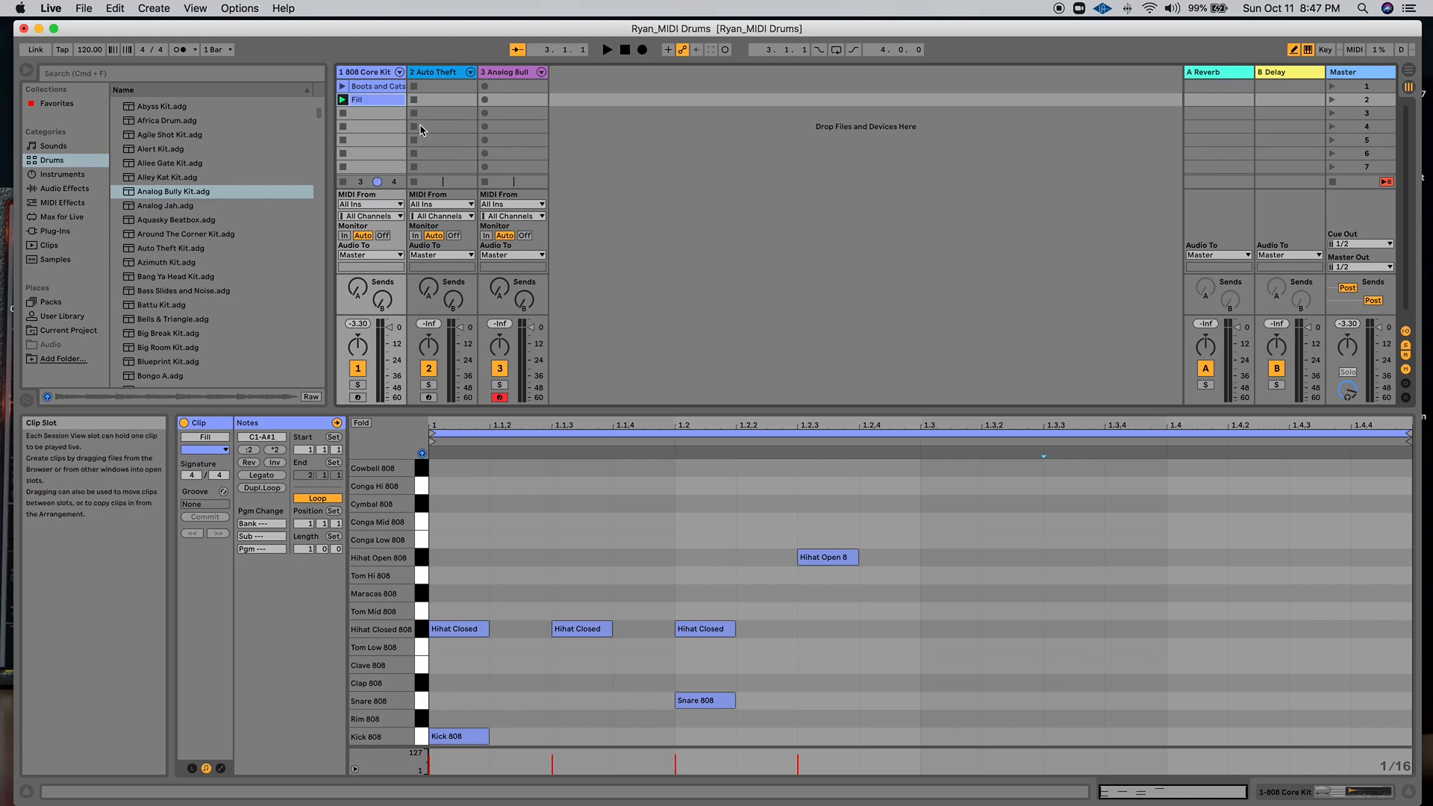
# - Play the Boots and Cats clip, switch to Fill and back to Boots and Cats, and stop playback
pyautogui.click(345, 88)
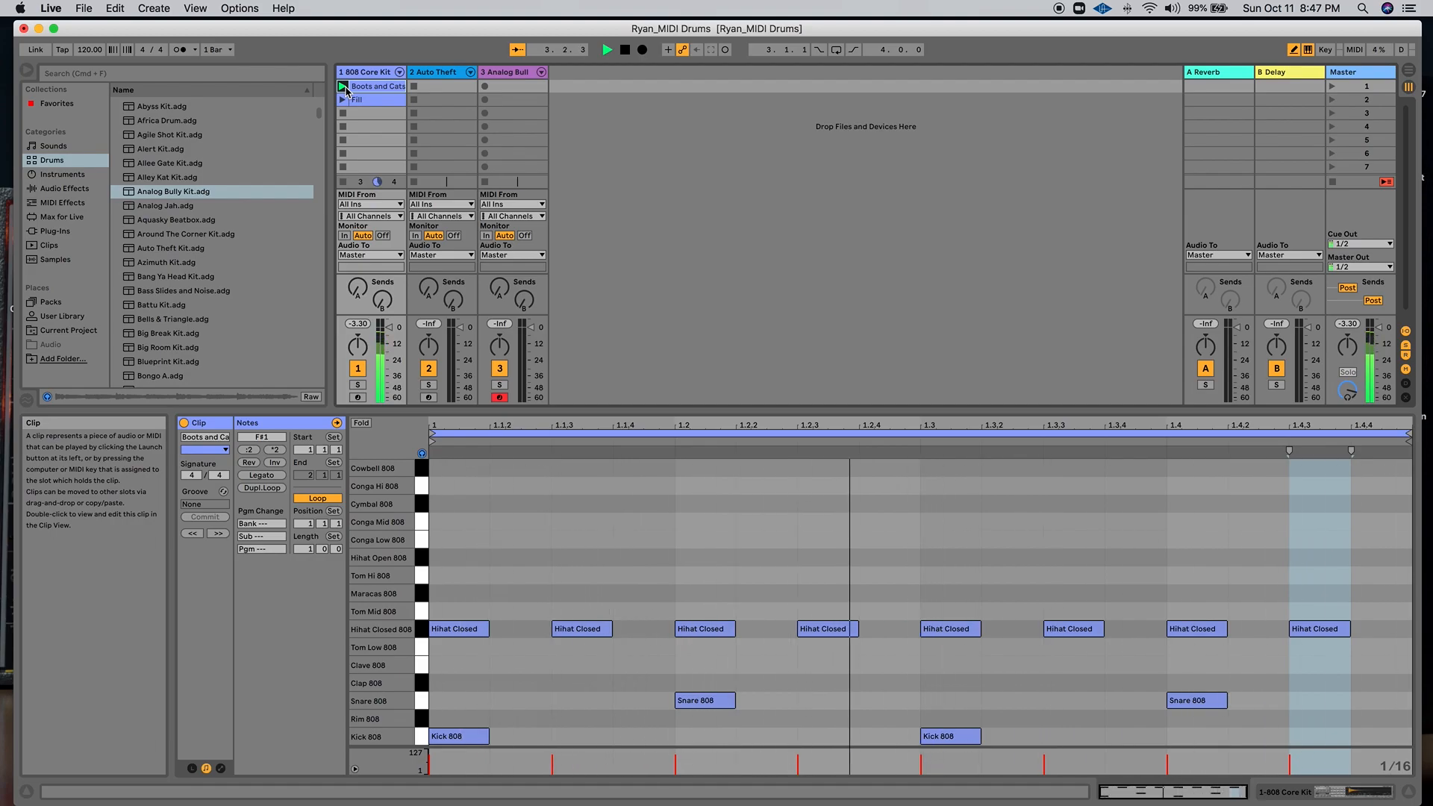
pyautogui.click(346, 100)
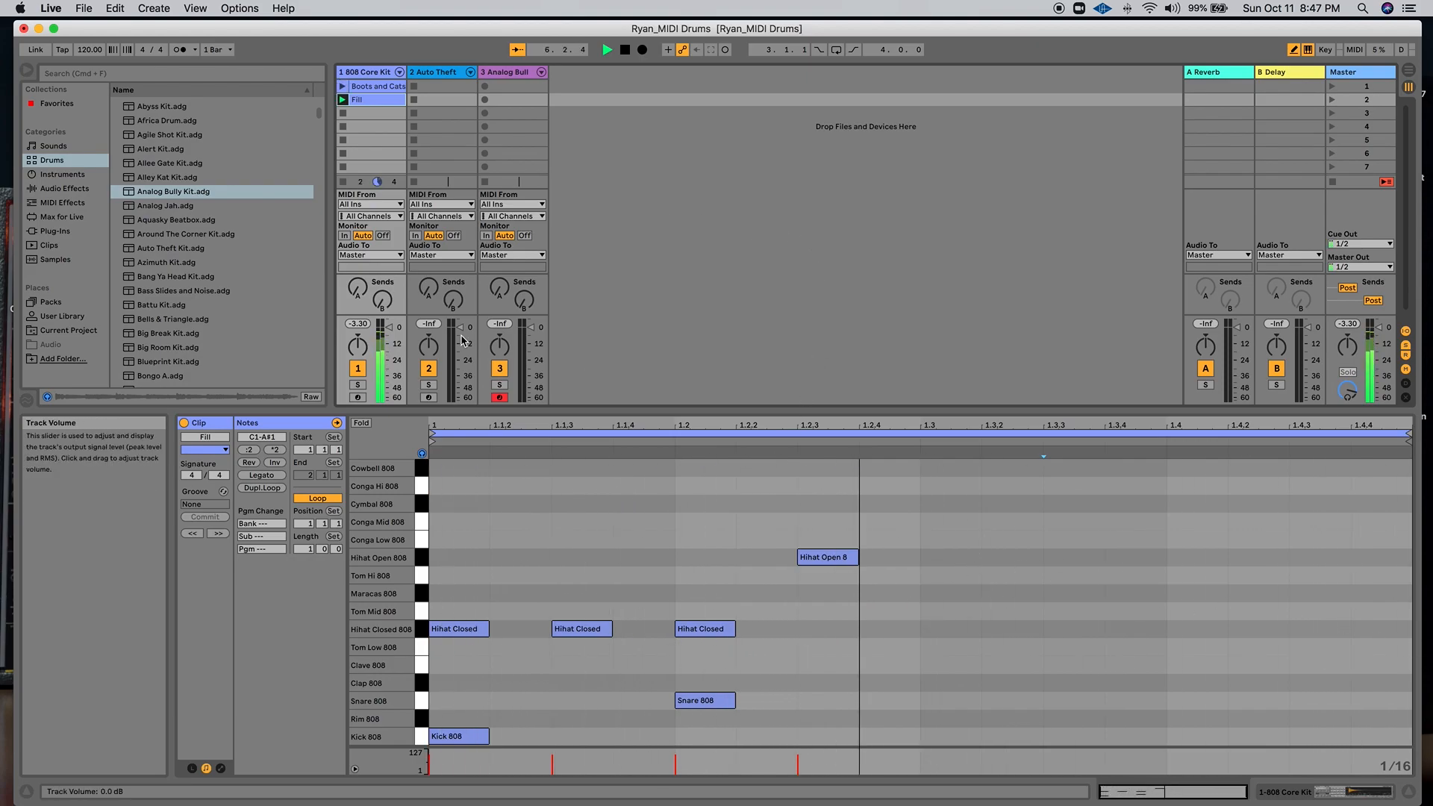
pyautogui.click(342, 86)
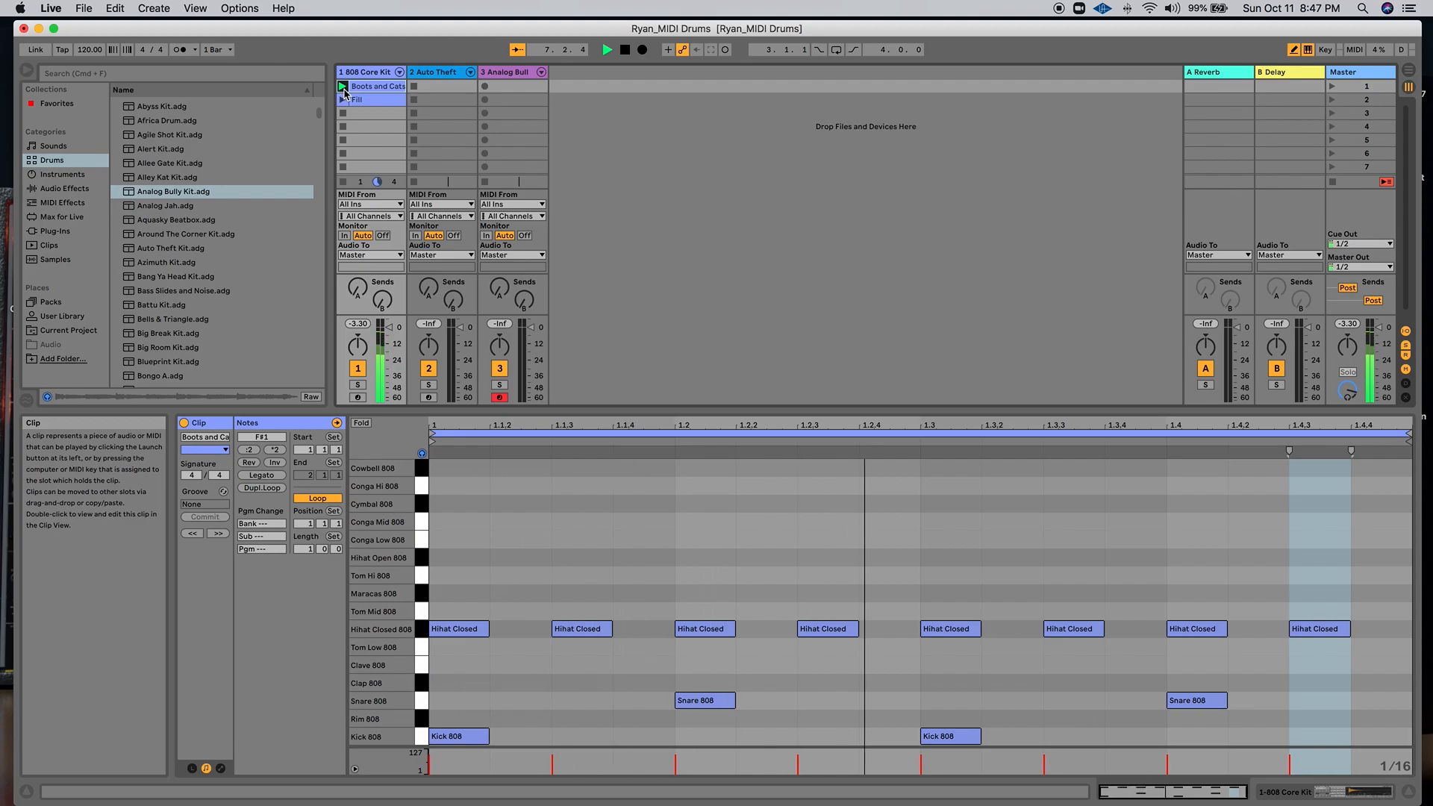
pyautogui.click(625, 50)
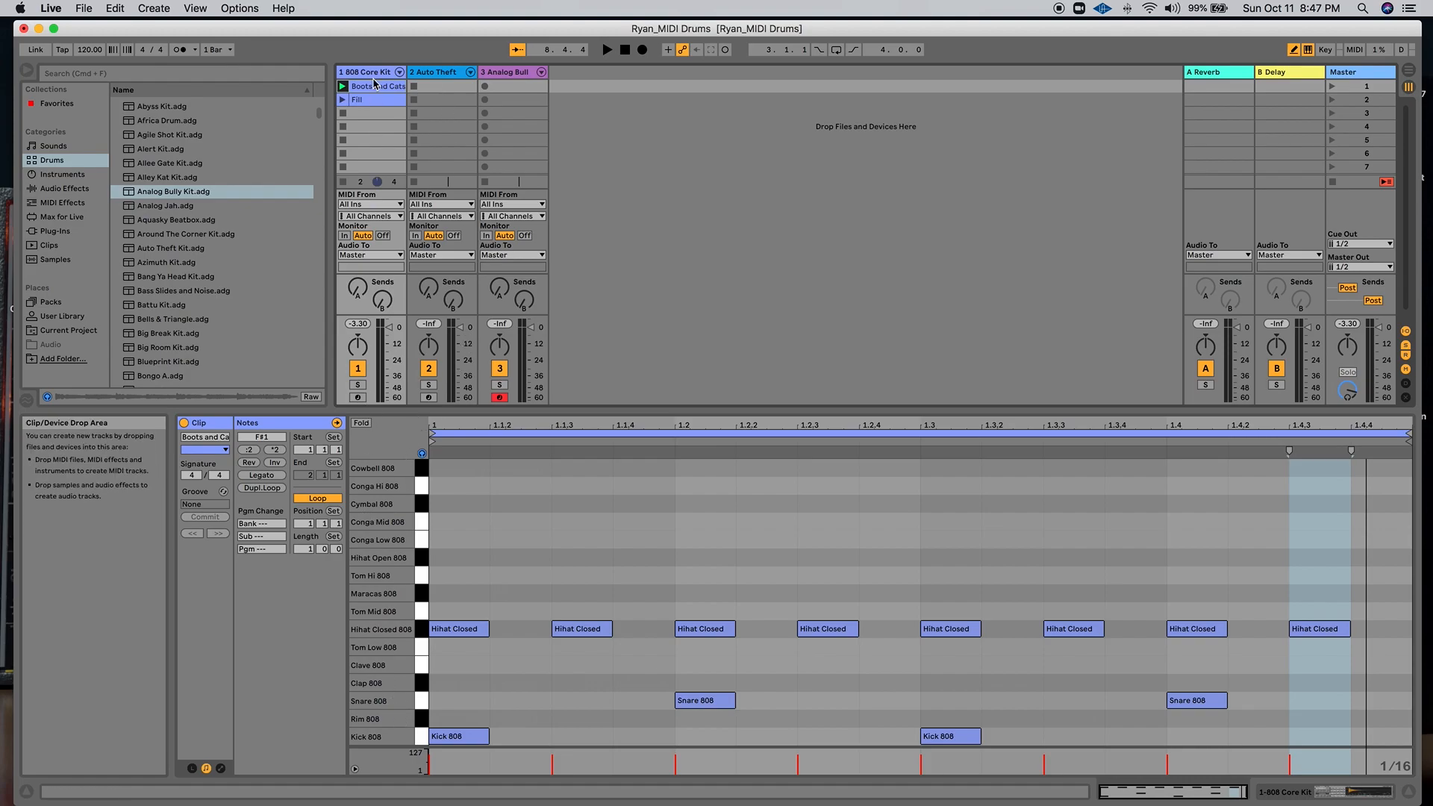
# - Create an empty clip in the Auto Theft track's first slot and audition its drum sounds from Drop FX down to Kick Auto Theft
pyautogui.doubleClick(439, 86)
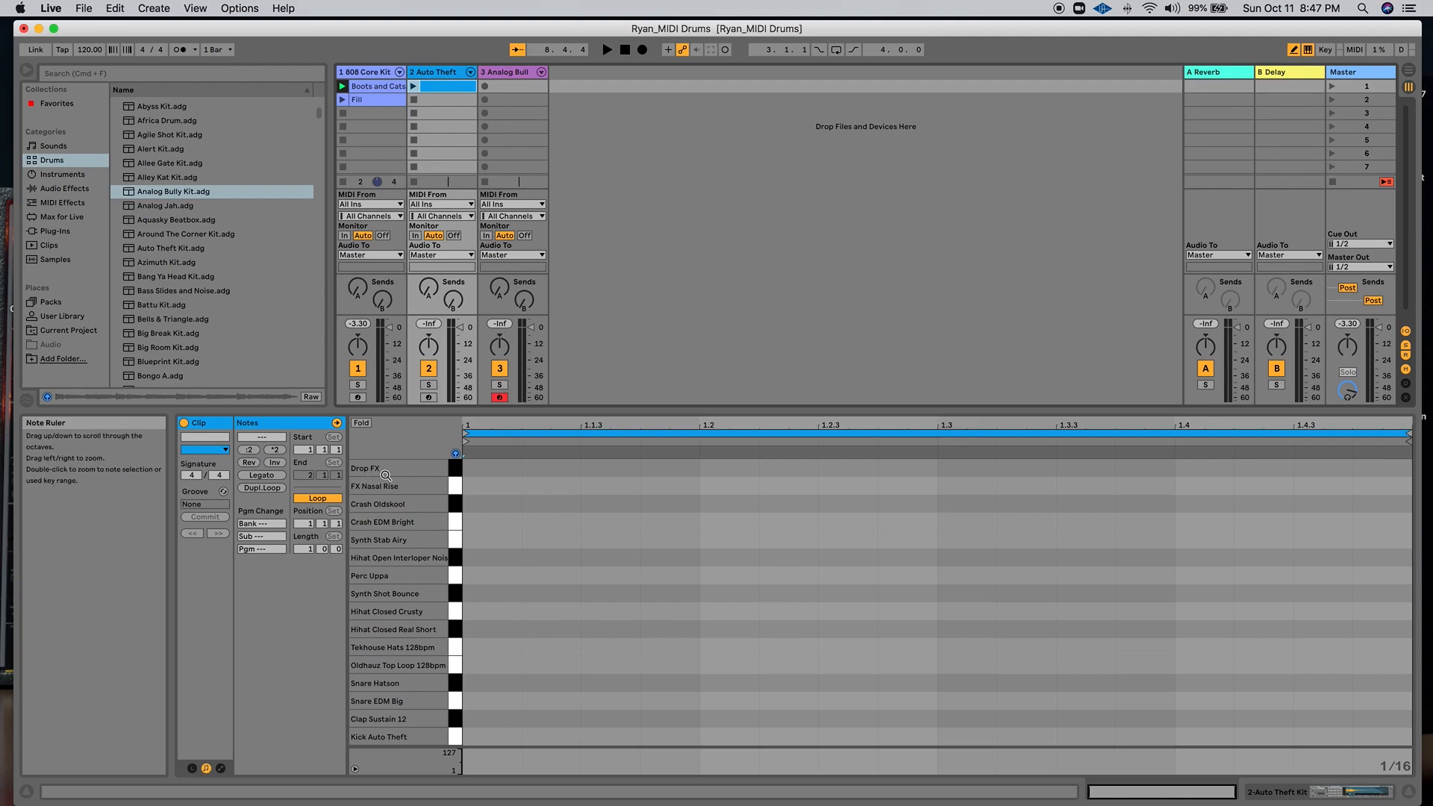
pyautogui.click(453, 470)
pyautogui.click(453, 471)
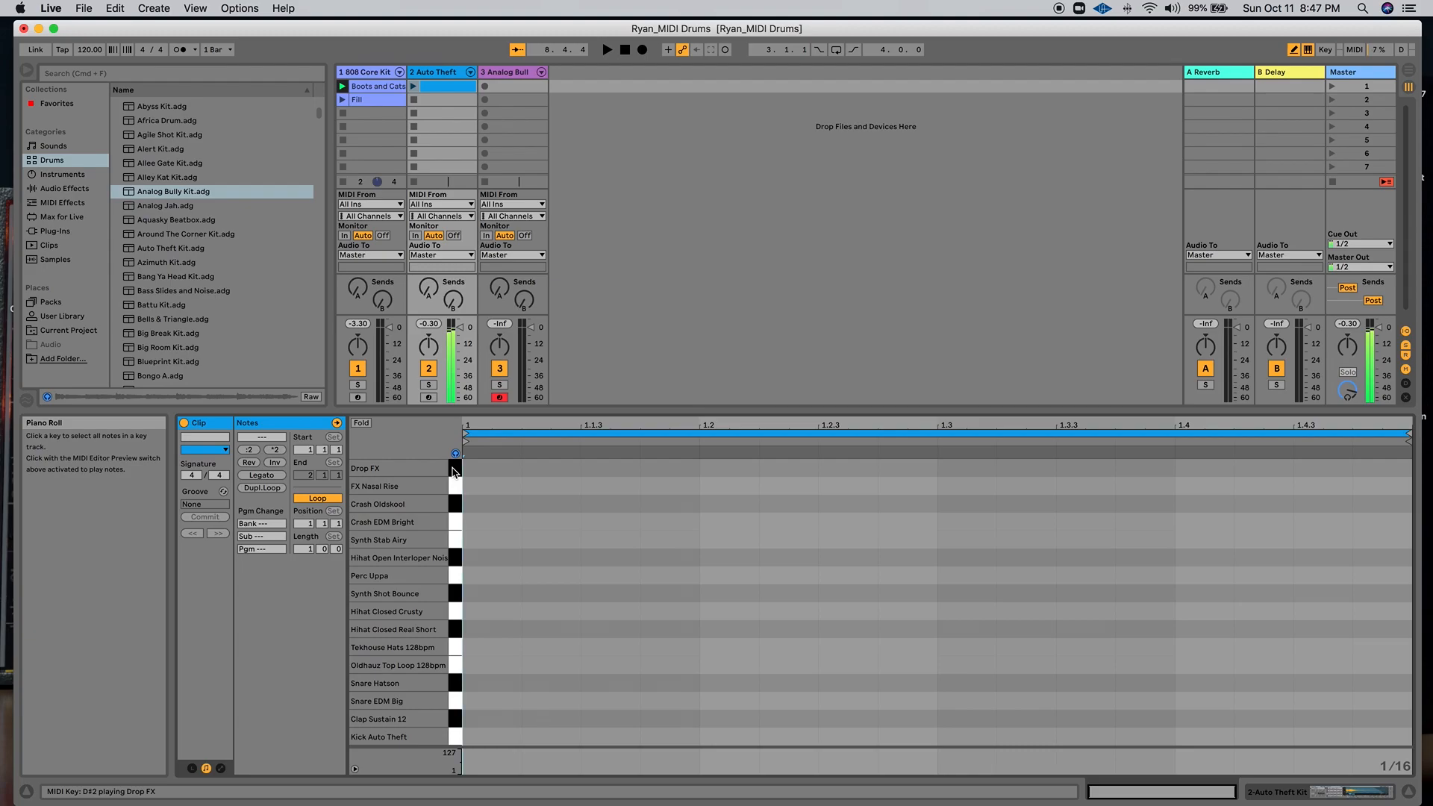
pyautogui.click(451, 486)
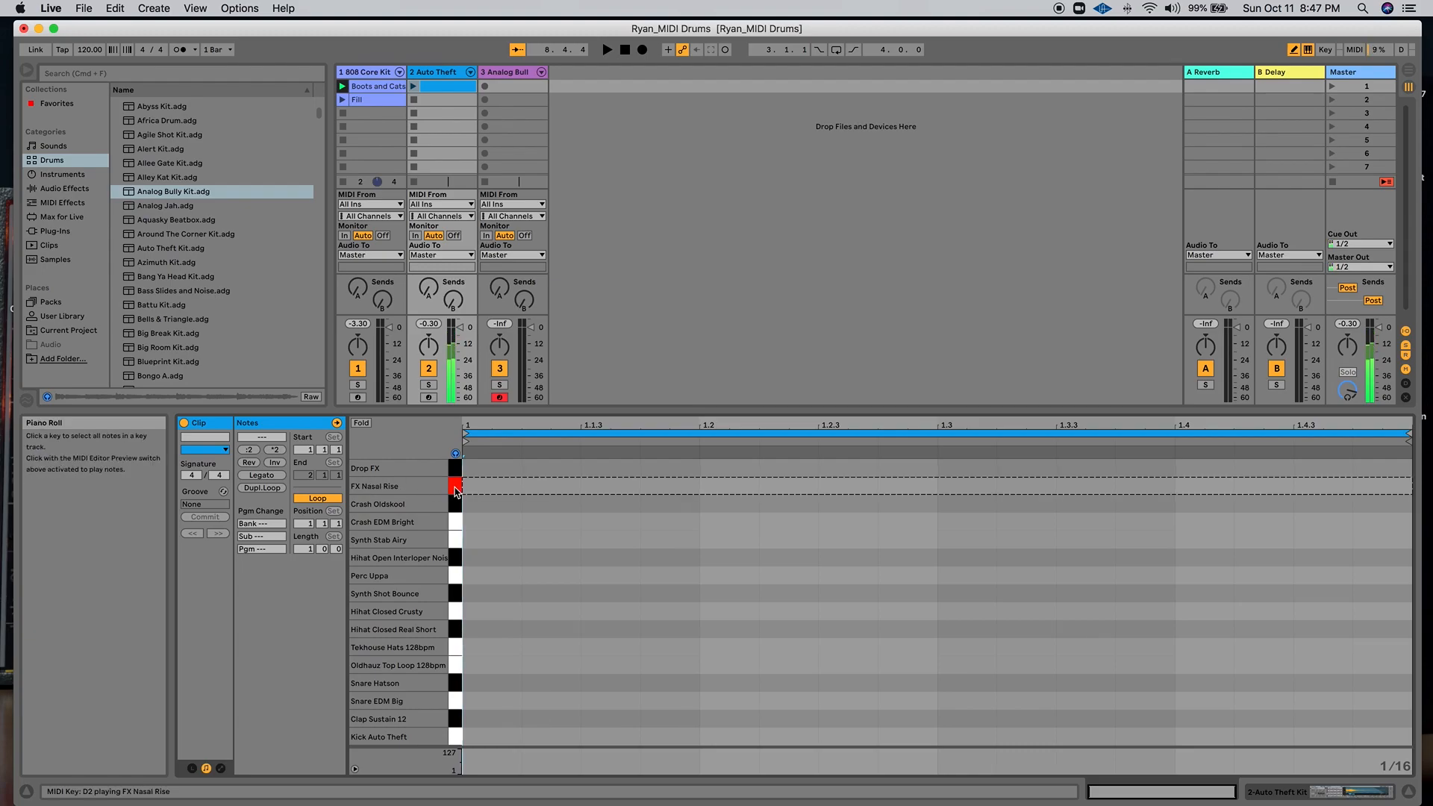
pyautogui.click(455, 504)
pyautogui.click(455, 522)
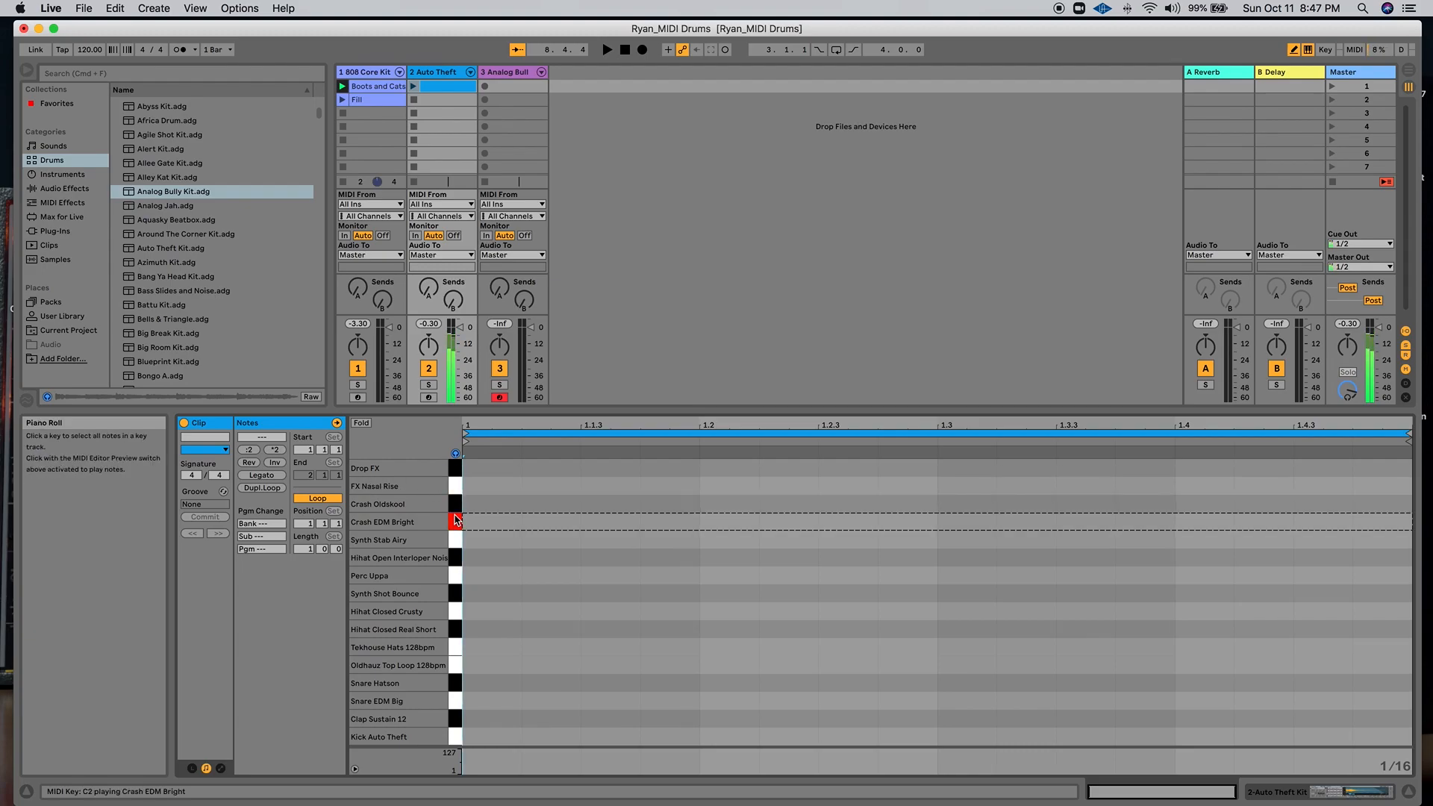
pyautogui.click(457, 557)
pyautogui.click(457, 576)
pyautogui.click(457, 594)
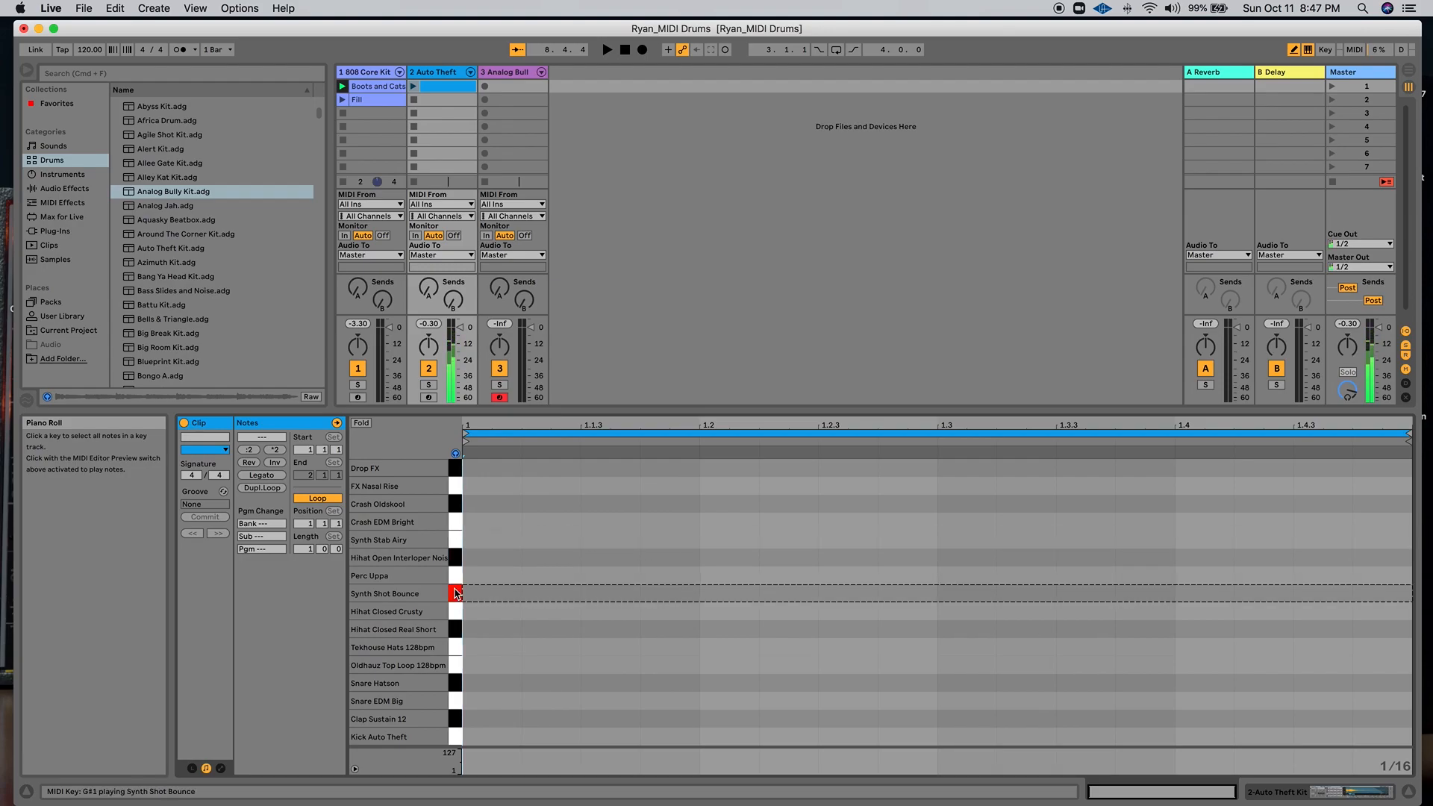
pyautogui.click(457, 612)
pyautogui.click(457, 630)
pyautogui.click(457, 647)
pyautogui.click(456, 665)
pyautogui.click(457, 683)
pyautogui.click(457, 701)
pyautogui.click(460, 719)
pyautogui.click(457, 736)
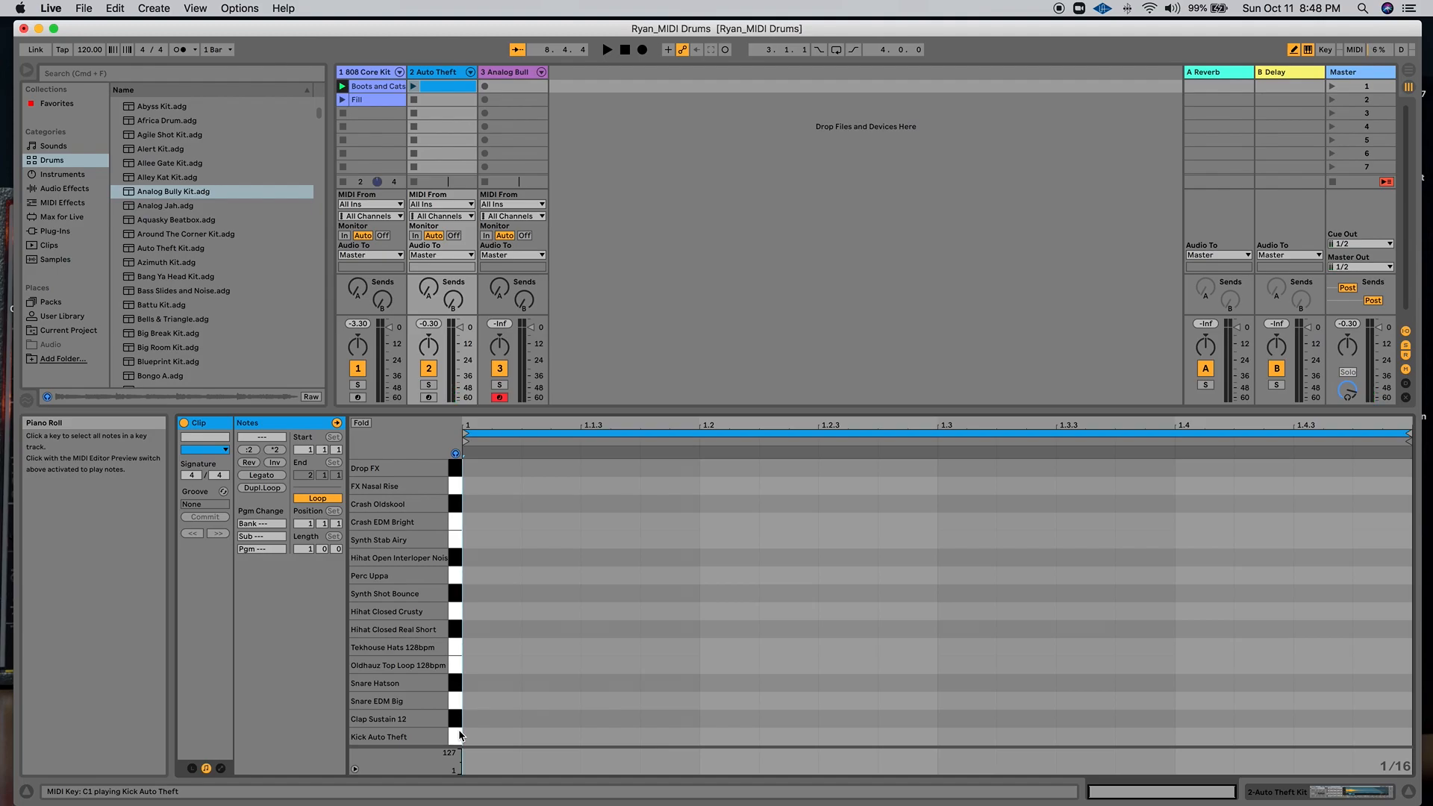
# - Draw Kick Auto Theft sixteenth notes at 1.1.1, 1.2.4, 1.3.1 and 1.4.1
pyautogui.click(470, 734)
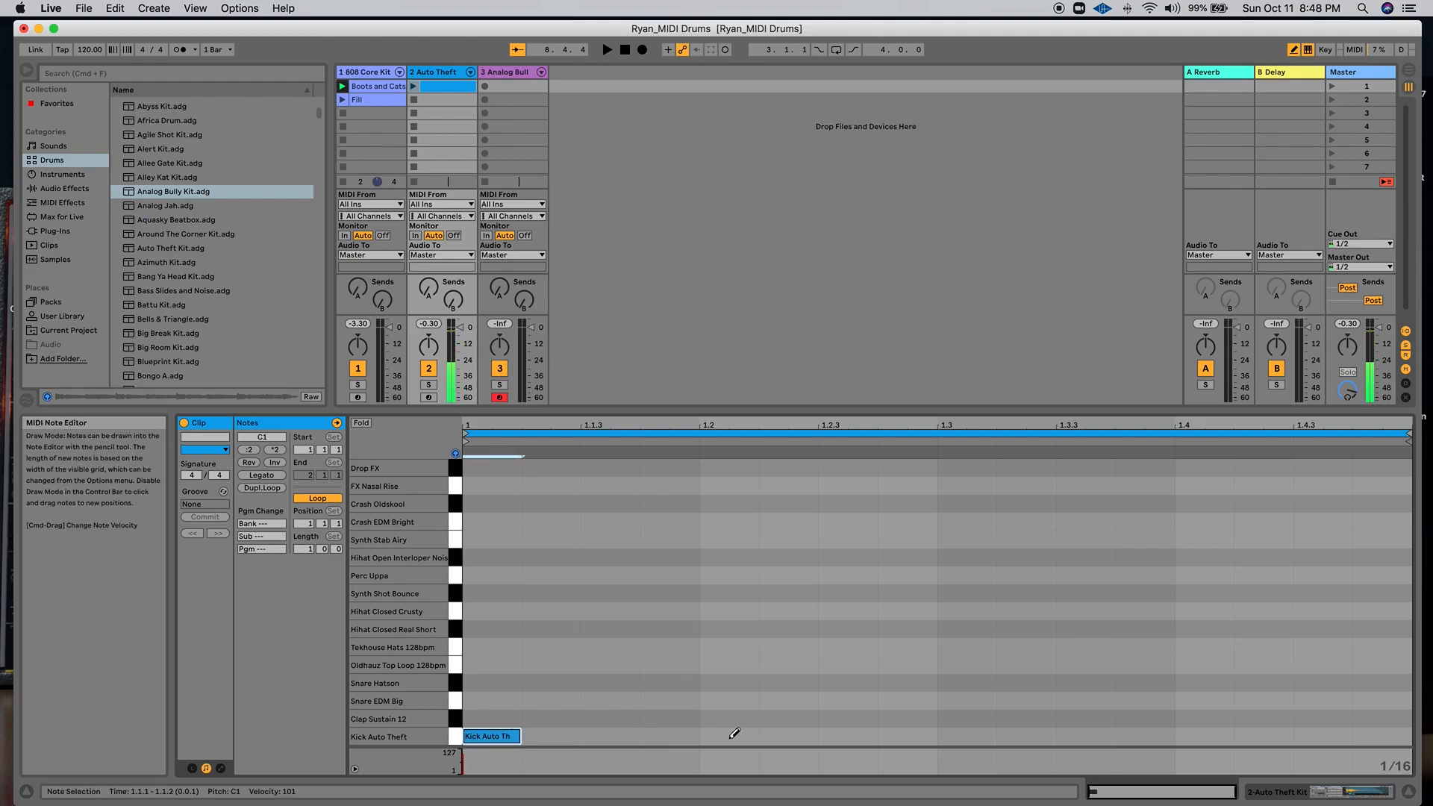
pyautogui.click(905, 733)
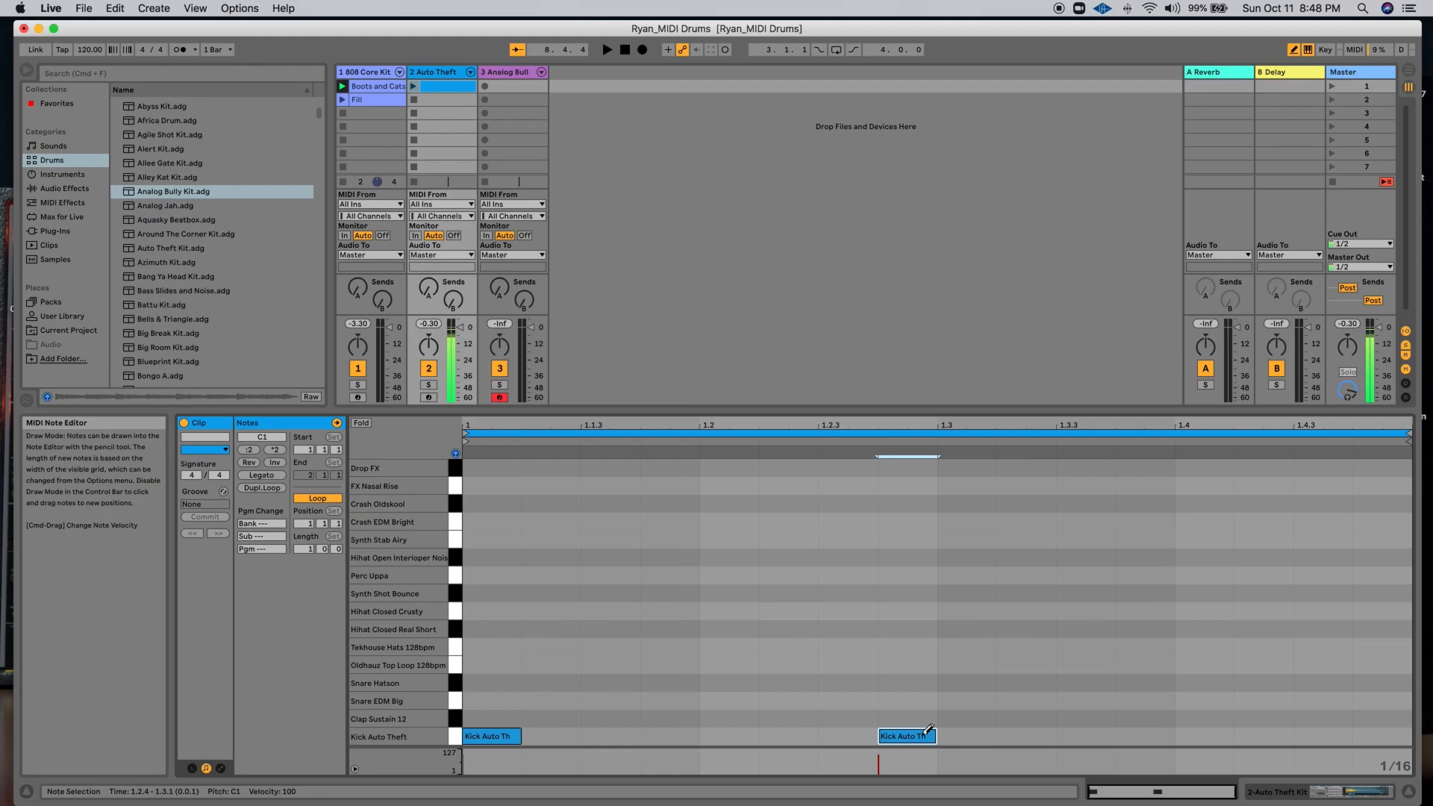
pyautogui.click(960, 734)
pyautogui.click(1216, 734)
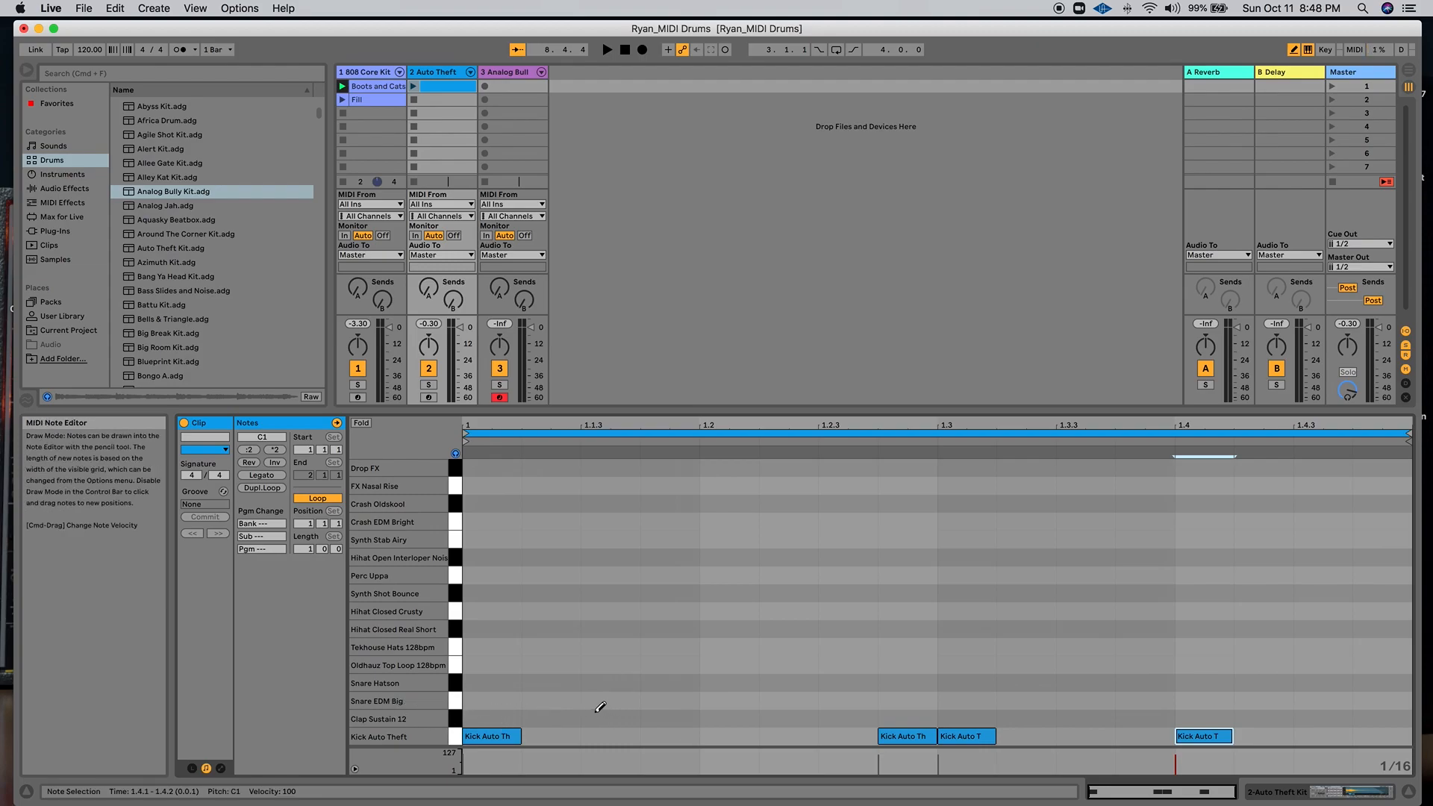
# - Add Clap Sustain 12 sixteenth notes at 1.1.3, 1.2.1, 1.2.2 and 1.3.3
pyautogui.click(618, 718)
pyautogui.click(728, 718)
pyautogui.click(787, 719)
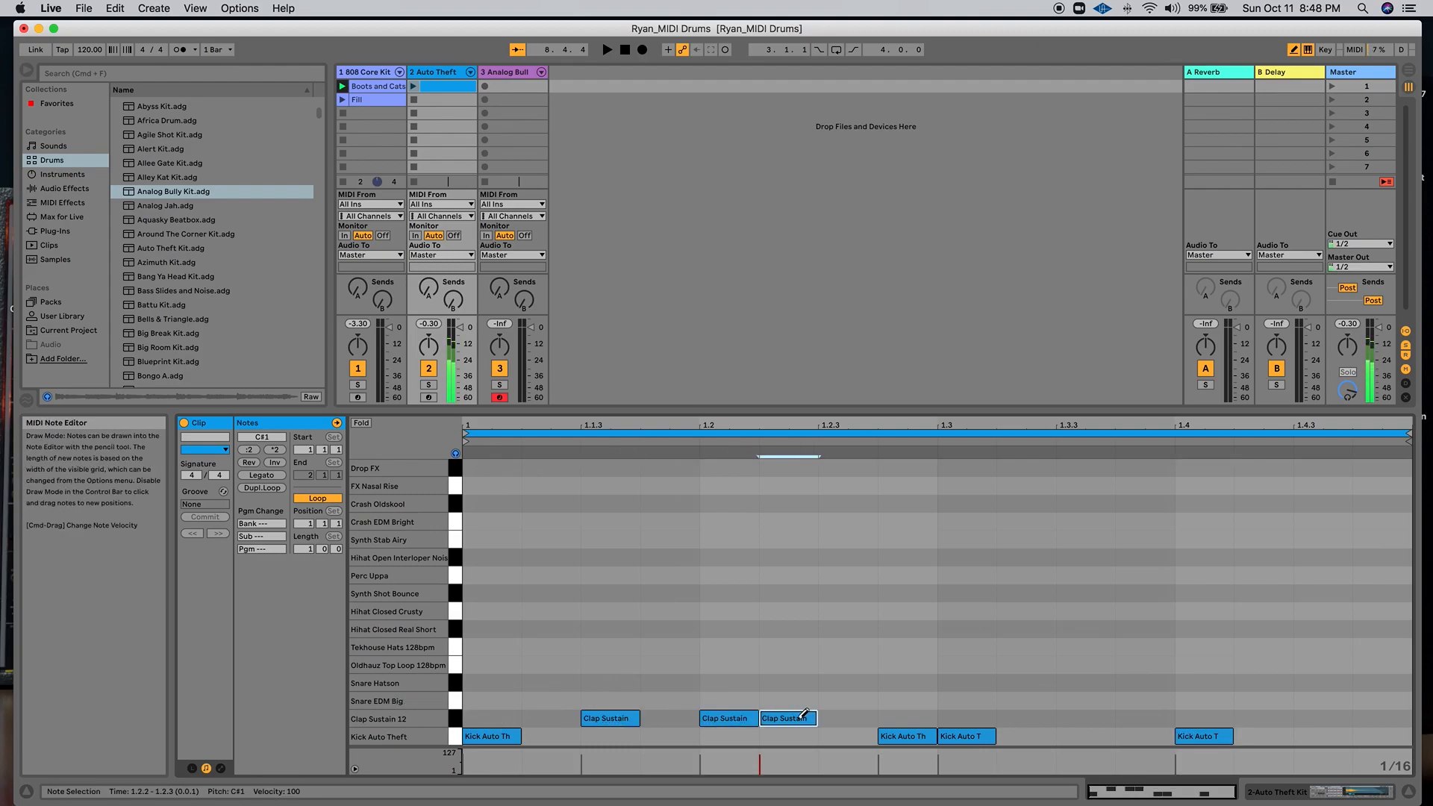
pyautogui.click(1085, 718)
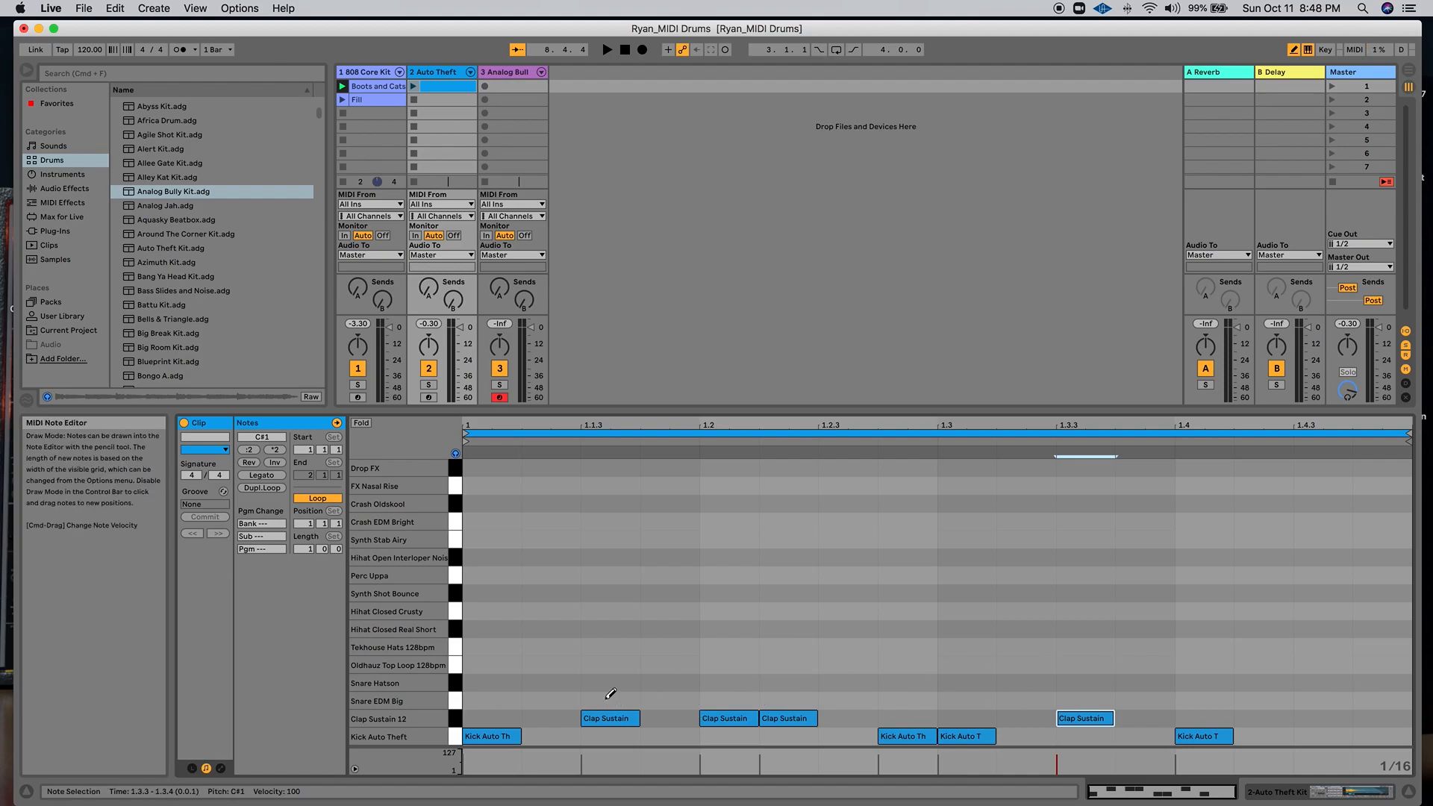
# - Audition both closed hi-hats and fill the bar with sixteenth notes alternating between Hihat Closed Real Short and Hihat Closed Crusty
pyautogui.click(456, 631)
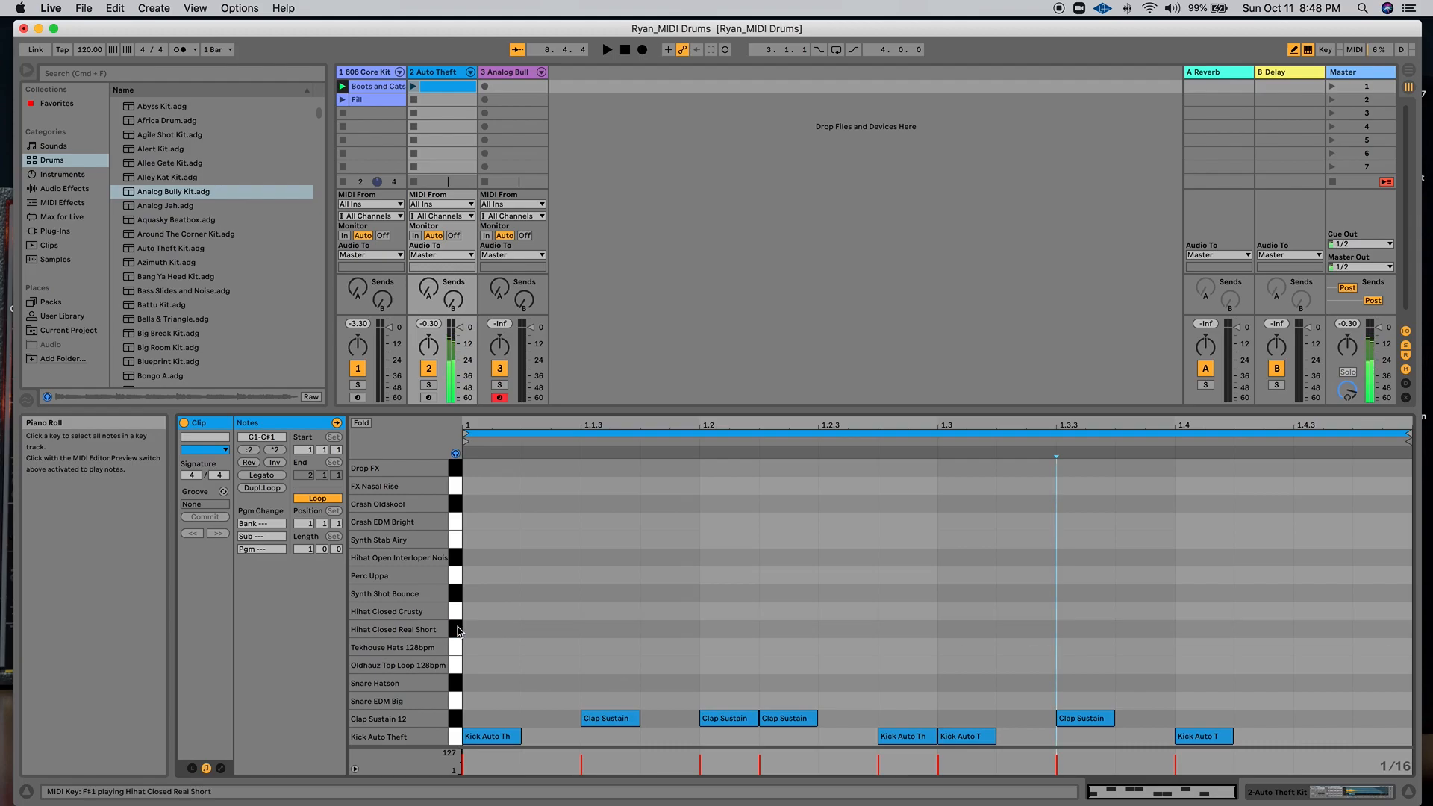
pyautogui.click(456, 631)
pyautogui.click(456, 616)
pyautogui.click(457, 628)
pyautogui.click(498, 629)
pyautogui.click(549, 611)
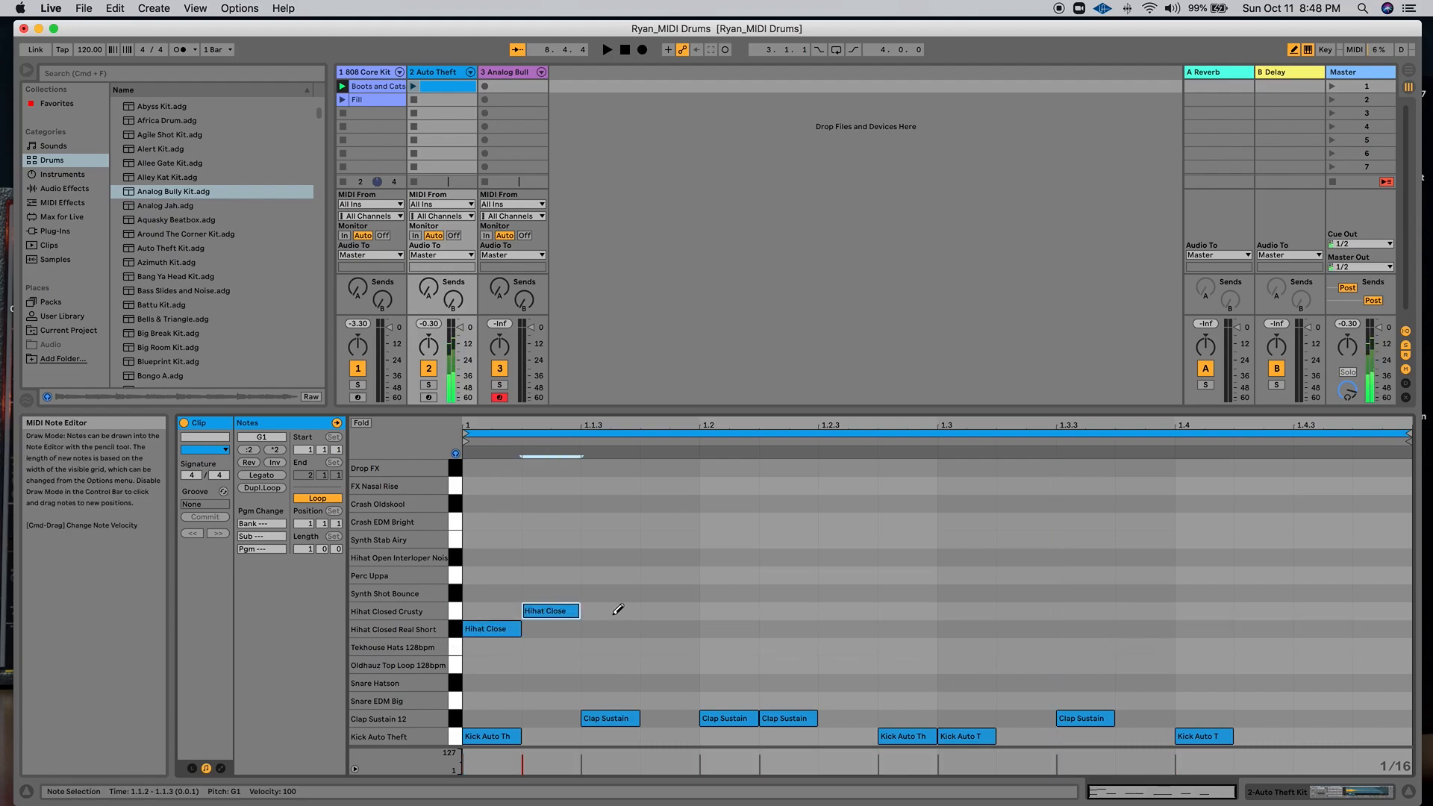
pyautogui.click(619, 627)
pyautogui.click(667, 611)
pyautogui.click(713, 629)
pyautogui.click(781, 611)
pyautogui.click(840, 629)
pyautogui.click(896, 610)
pyautogui.click(960, 628)
pyautogui.click(1024, 611)
pyautogui.click(1090, 627)
pyautogui.click(1135, 611)
pyautogui.click(1203, 627)
pyautogui.click(1270, 610)
pyautogui.click(1324, 626)
pyautogui.click(1374, 609)
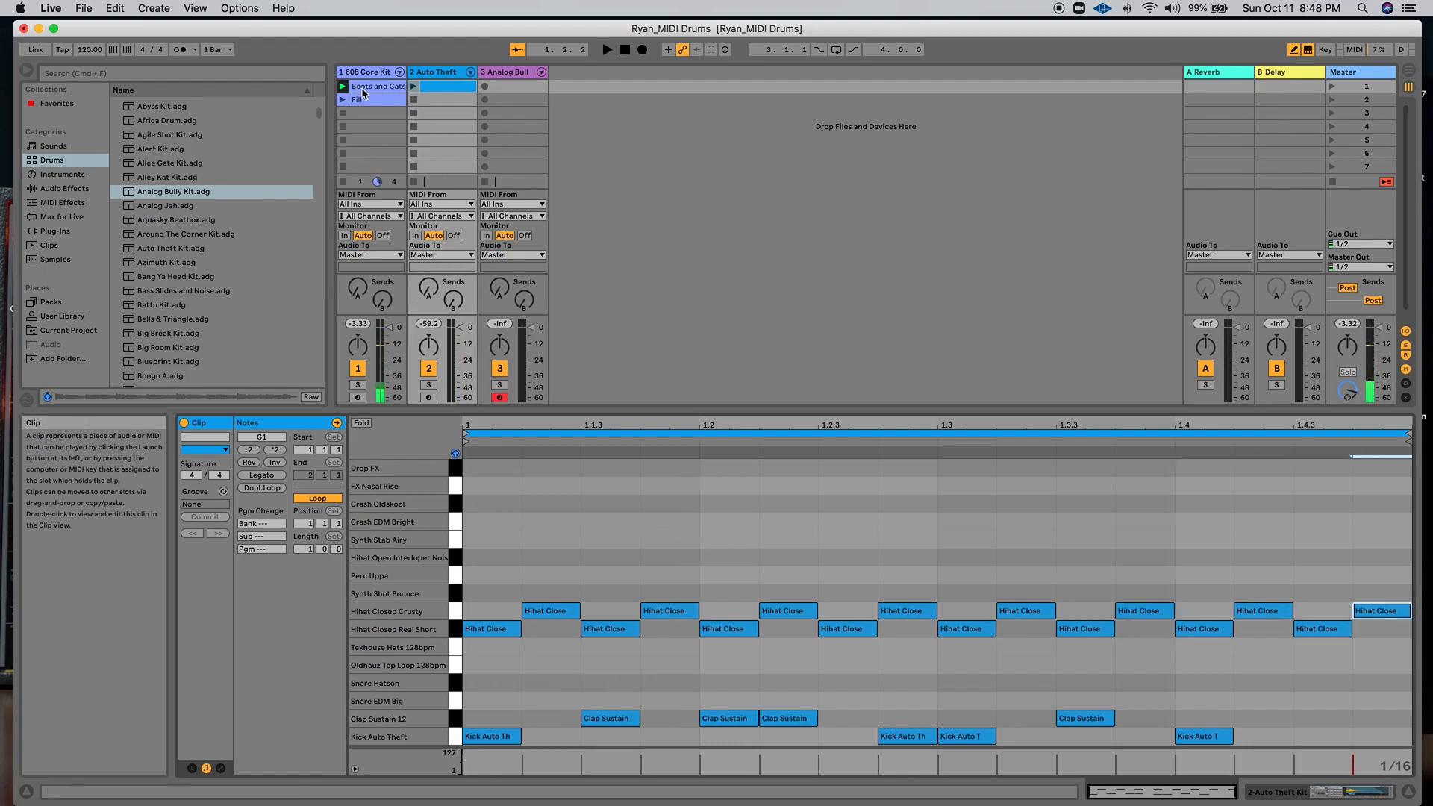
# - Stop the 808 Core Kit clip, play the Auto Theft clip alone and delete its closed hi-hat notes on beat 4
pyautogui.click(343, 182)
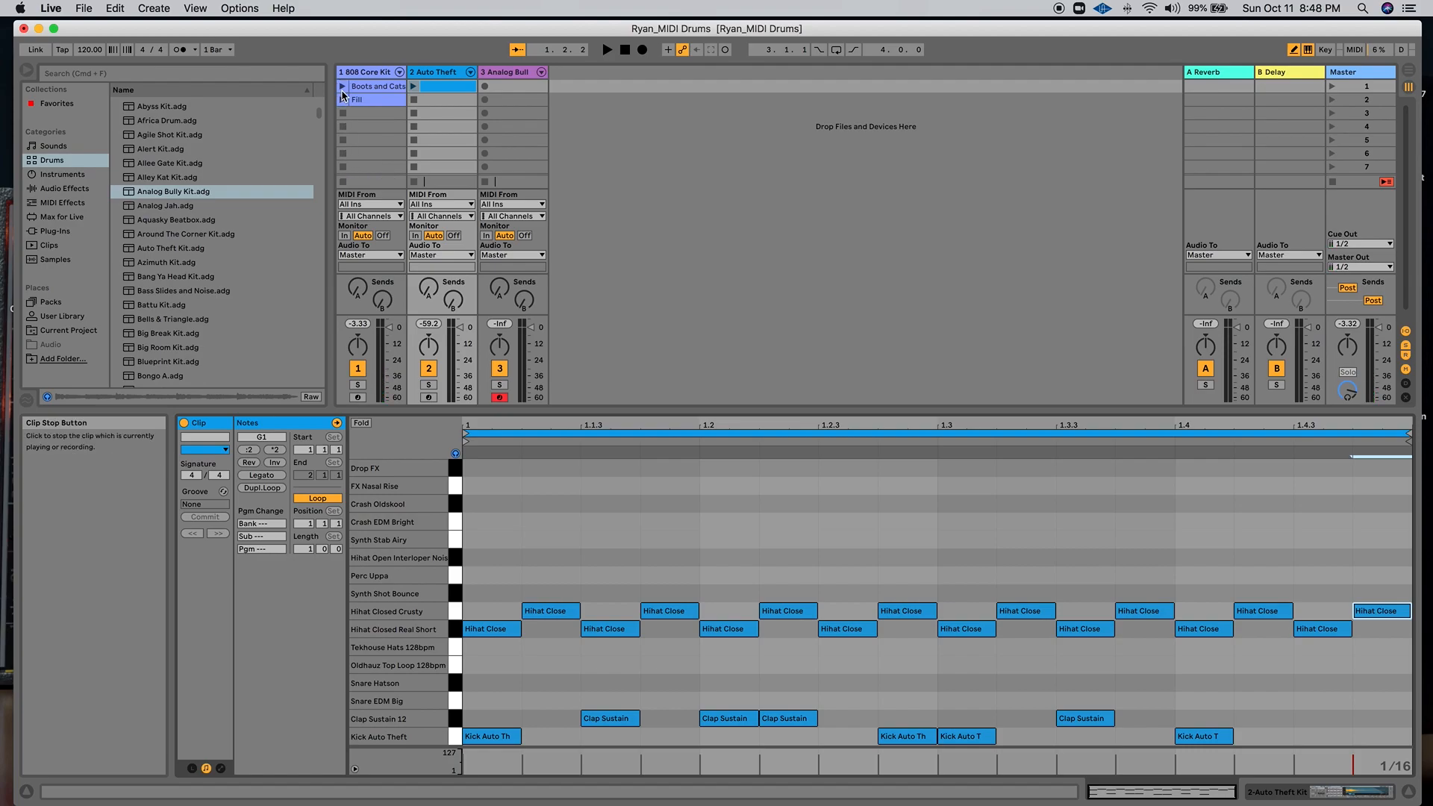
pyautogui.click(413, 87)
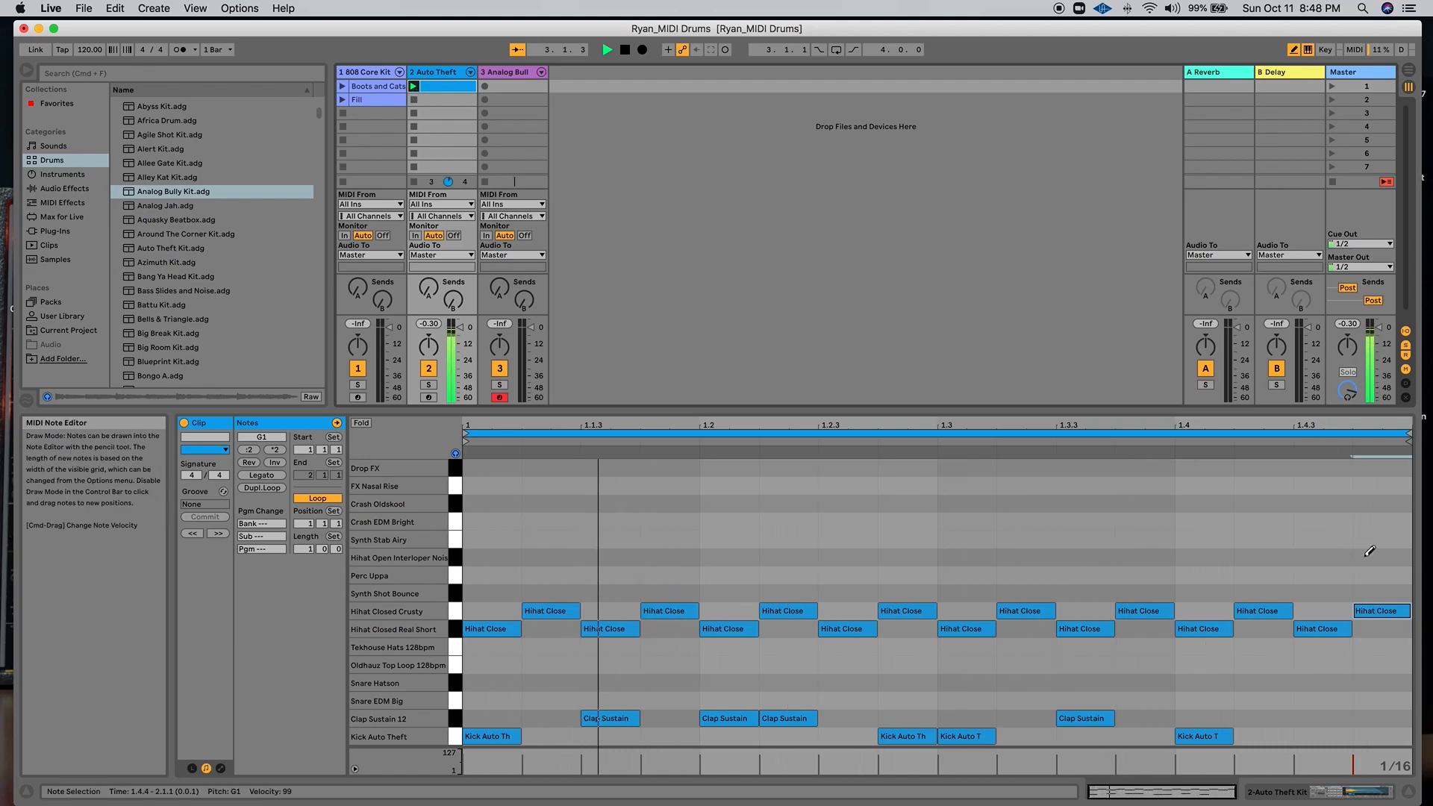
pyautogui.click(1380, 610)
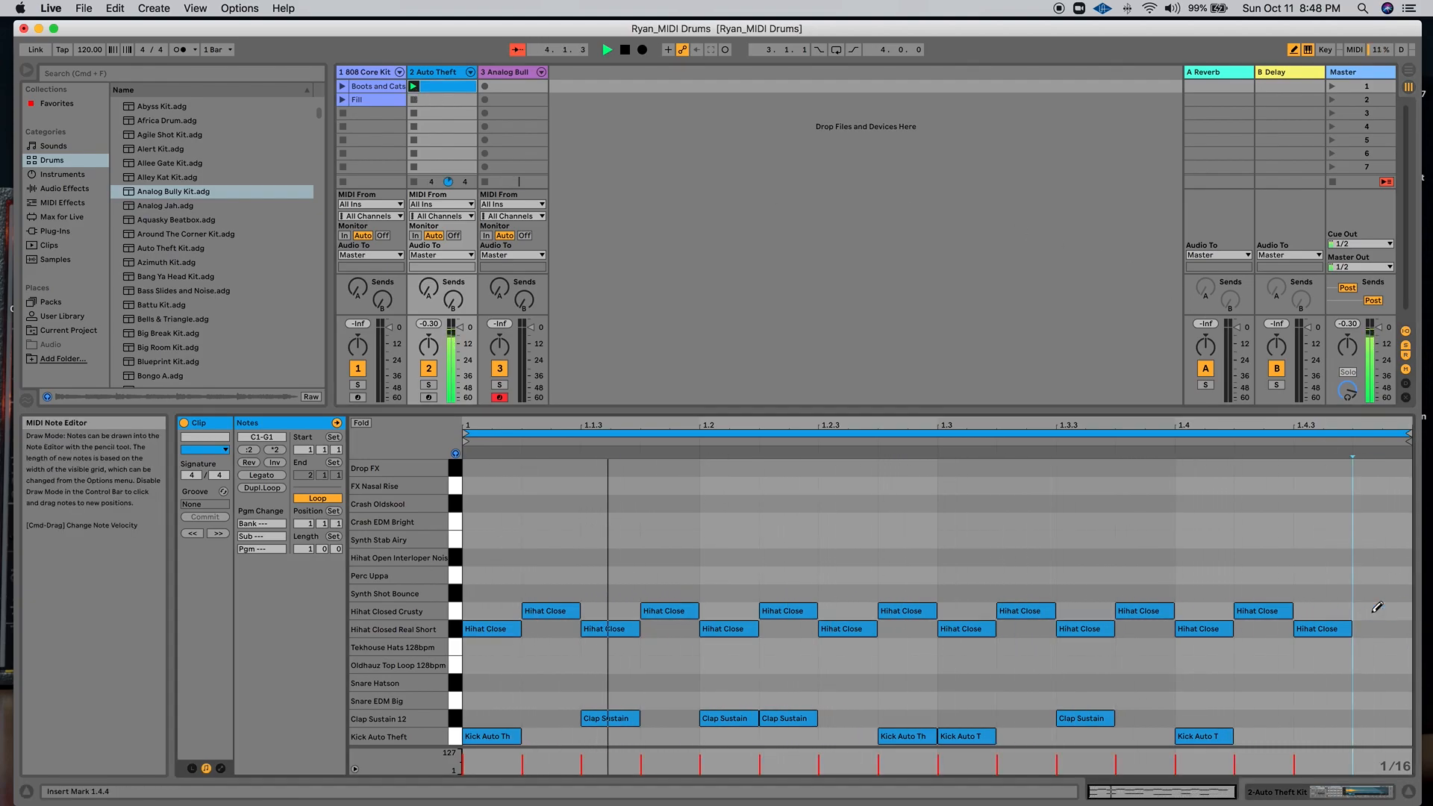
pyautogui.click(1334, 628)
pyautogui.click(1275, 615)
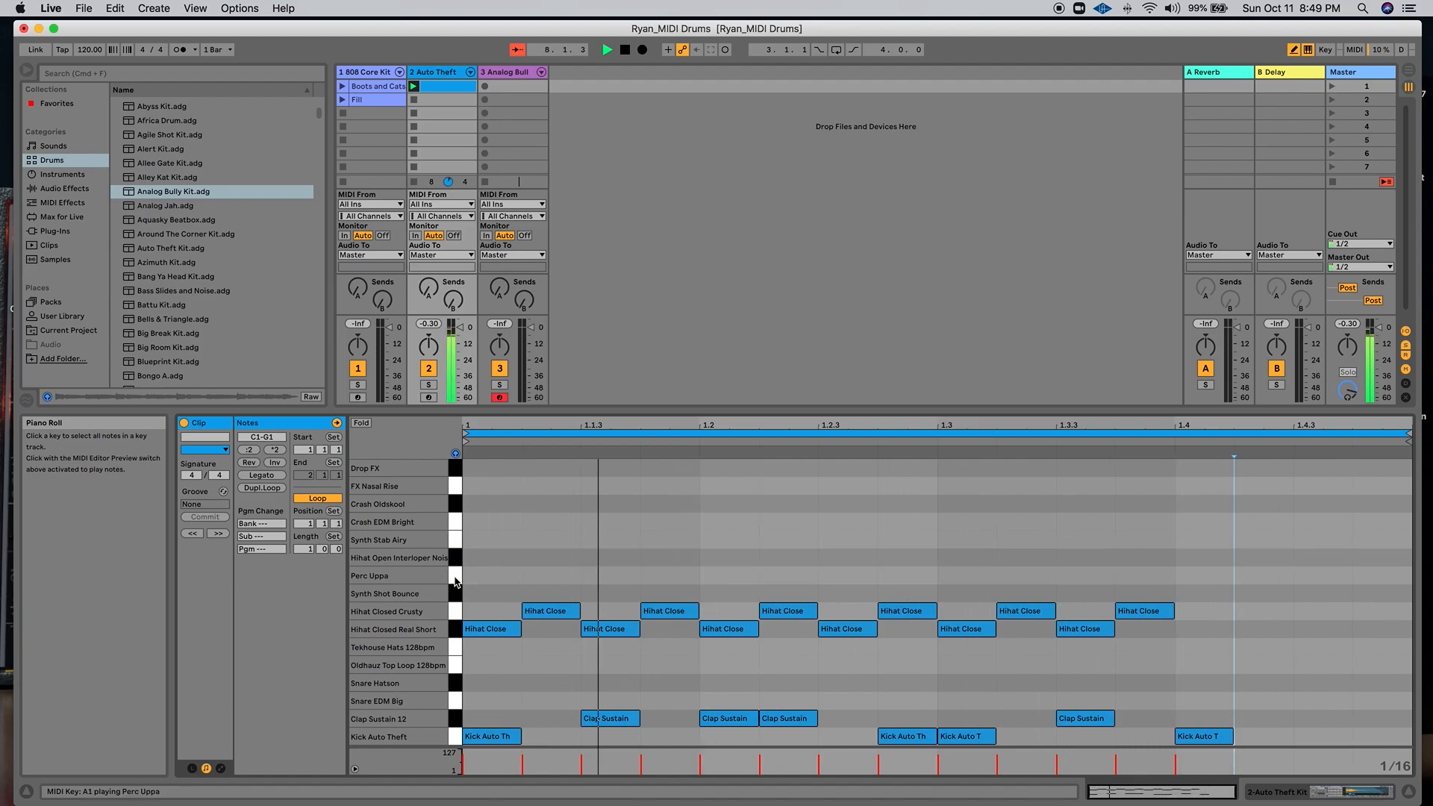
# - Place Hihat Open Interloper notes at 1.4.1, 1.4.3 and 1.4.4, leaving 1.4.2 empty
pyautogui.click(1227, 556)
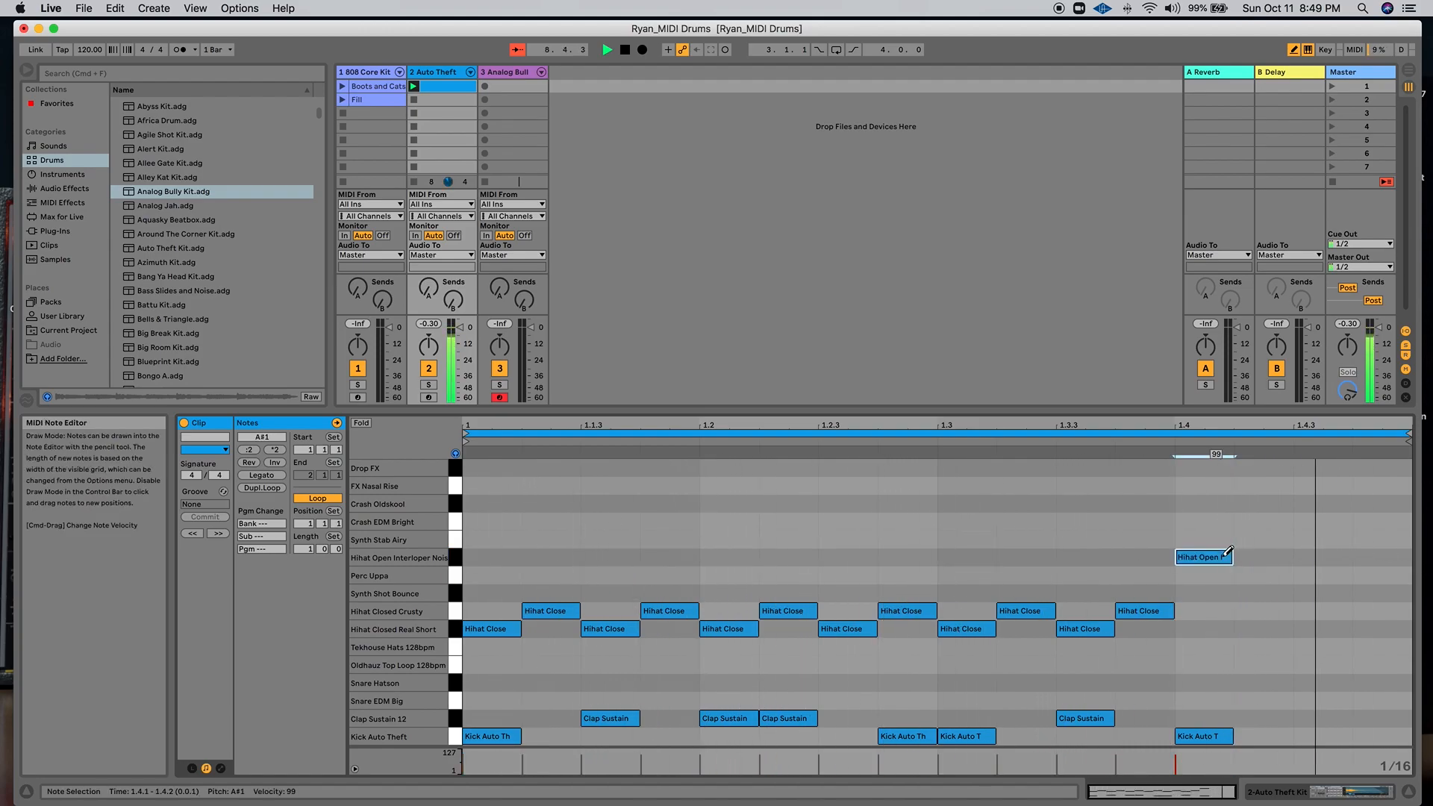
pyautogui.click(1263, 557)
pyautogui.click(1322, 556)
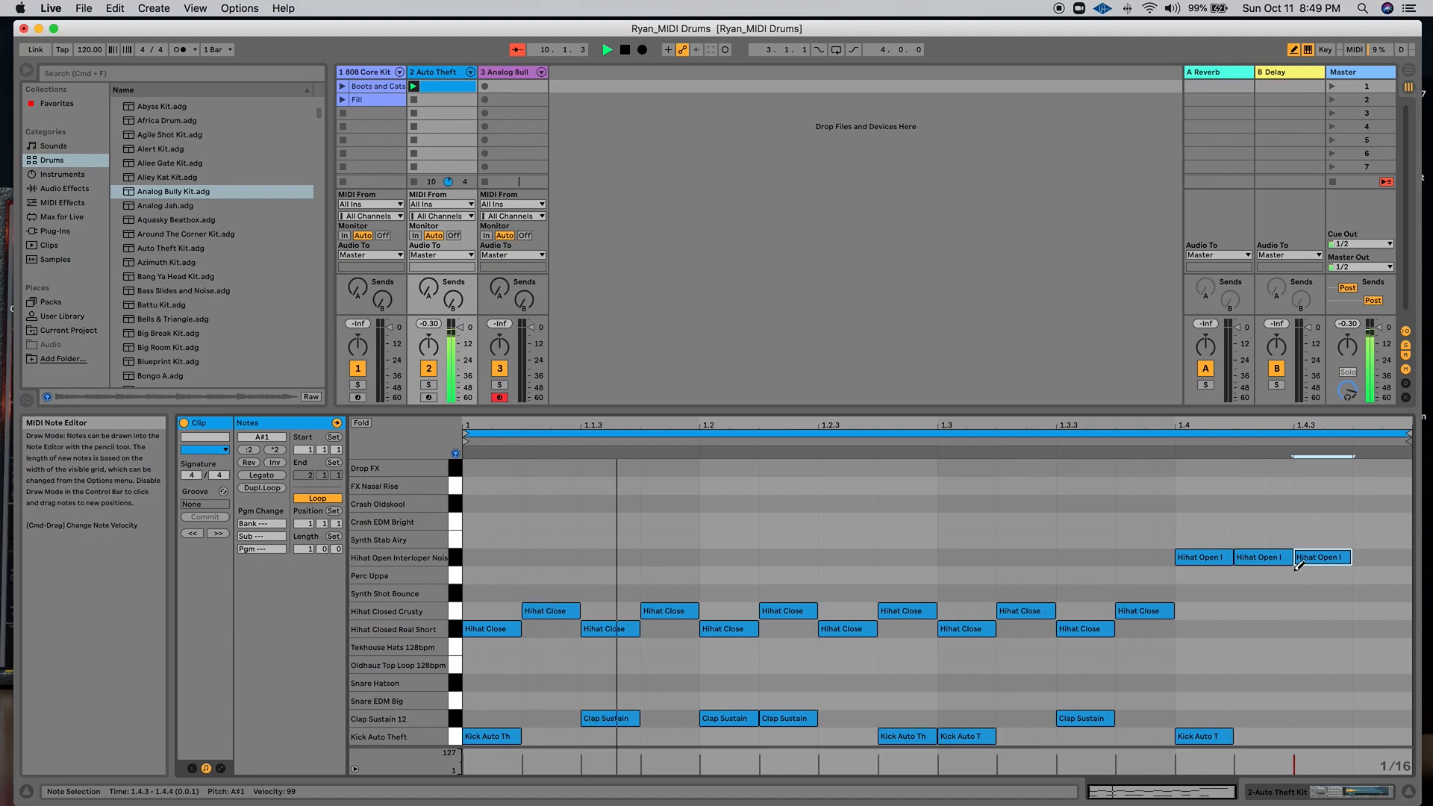
pyautogui.click(1263, 557)
pyautogui.click(1360, 559)
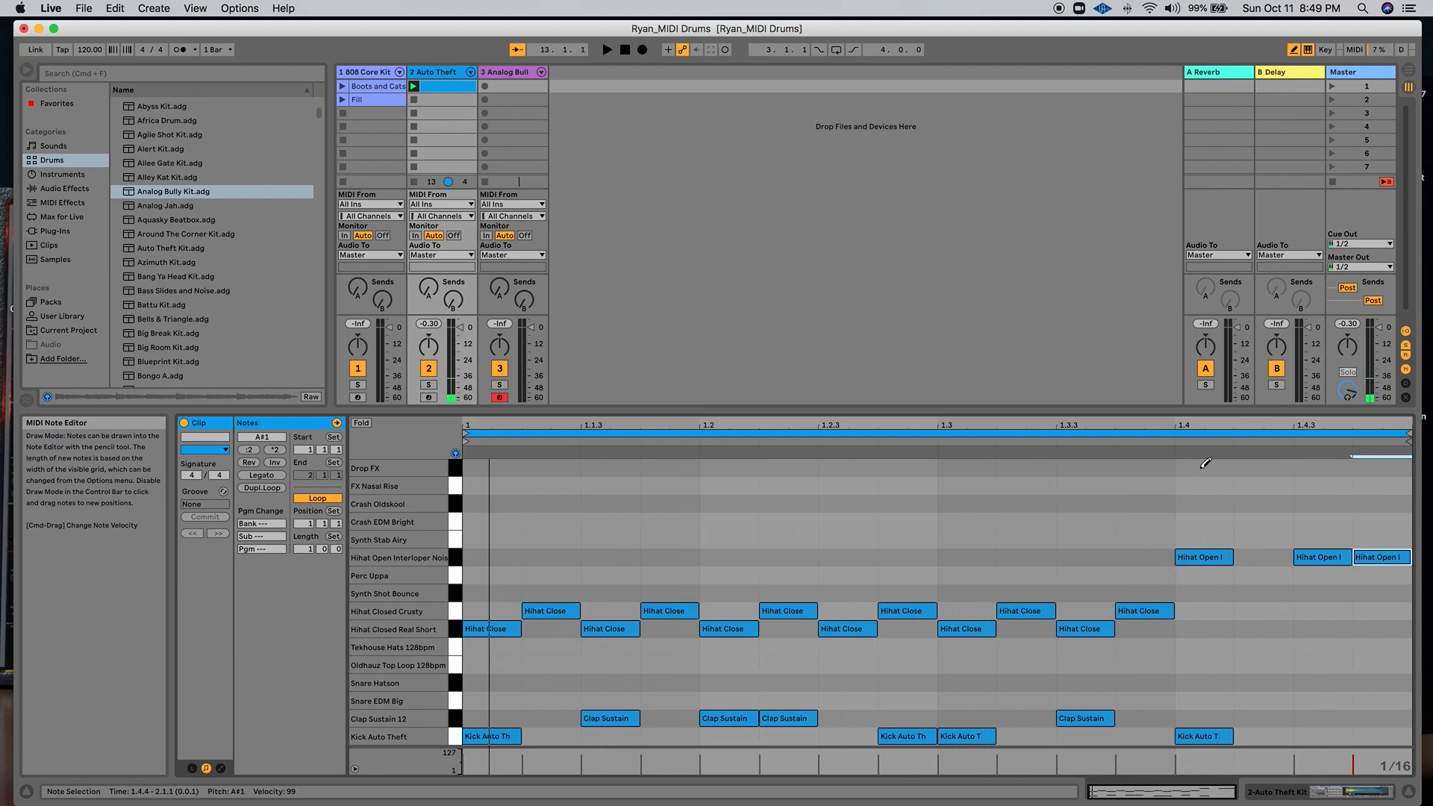
# - Add a Drop FX note at 1.1.1 and a Crash Oldskool note at 1.4.2, playing the clip to check the placement
pyautogui.click(516, 468)
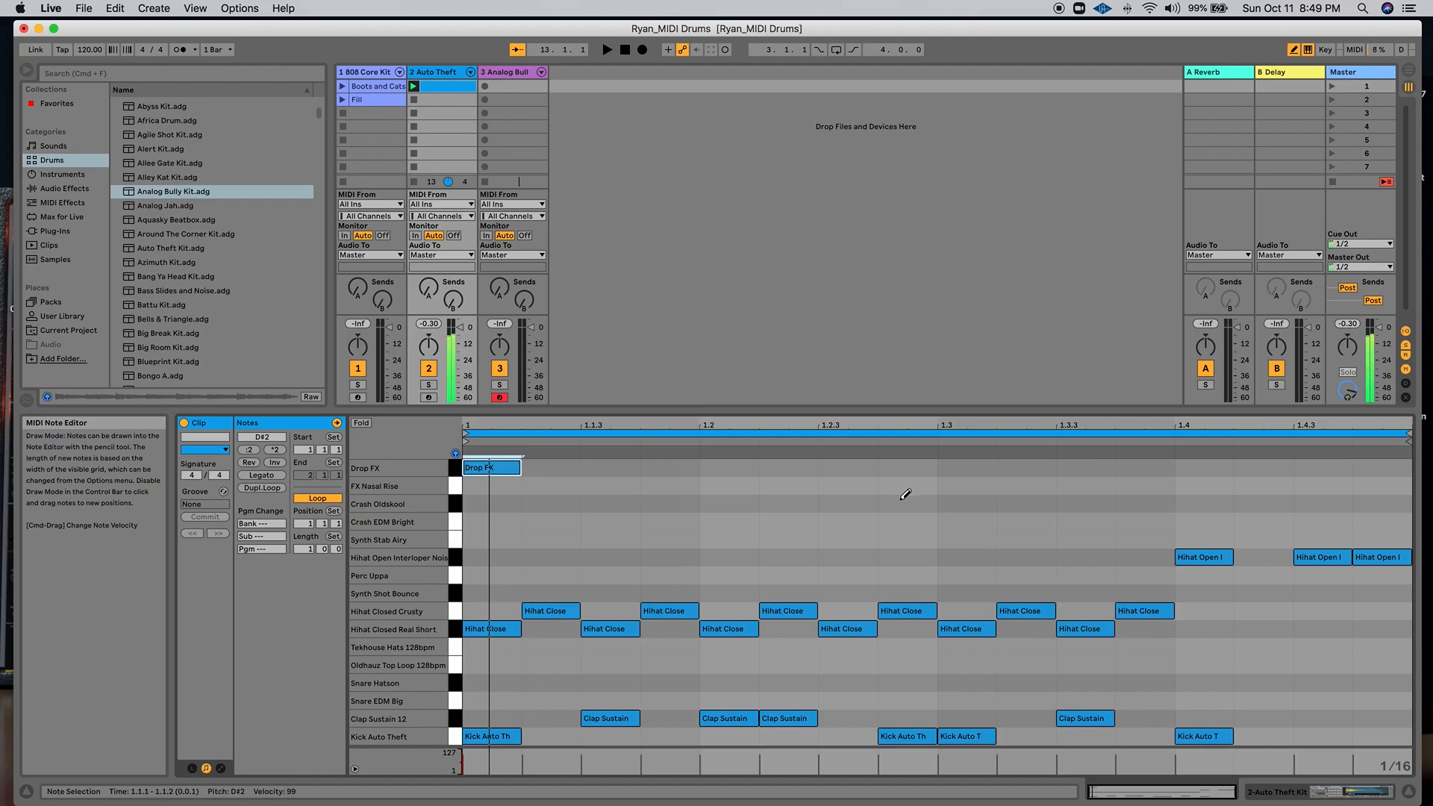
pyautogui.click(1205, 502)
pyautogui.press('space')
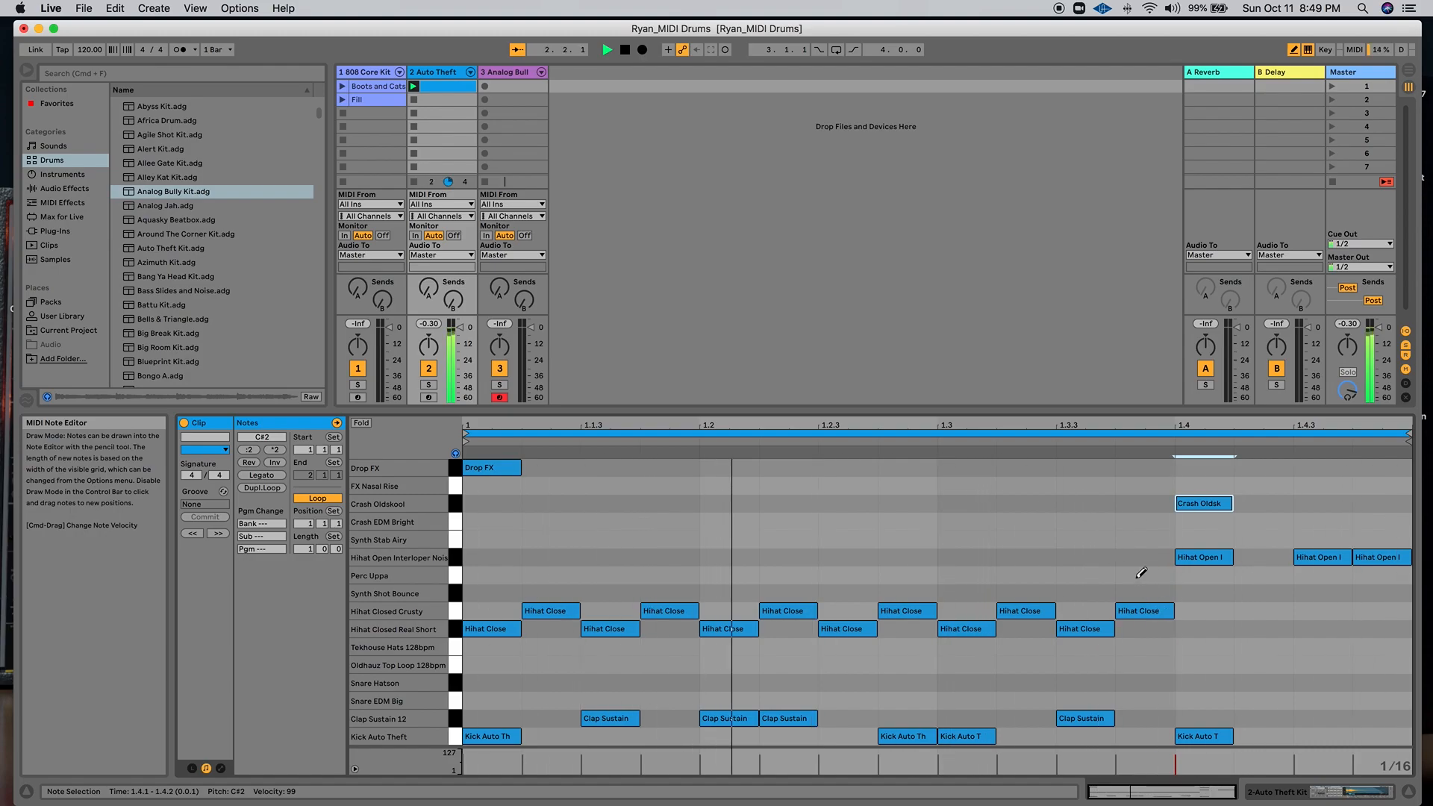
pyautogui.moveTo(1208, 503); pyautogui.dragTo(1267, 502)
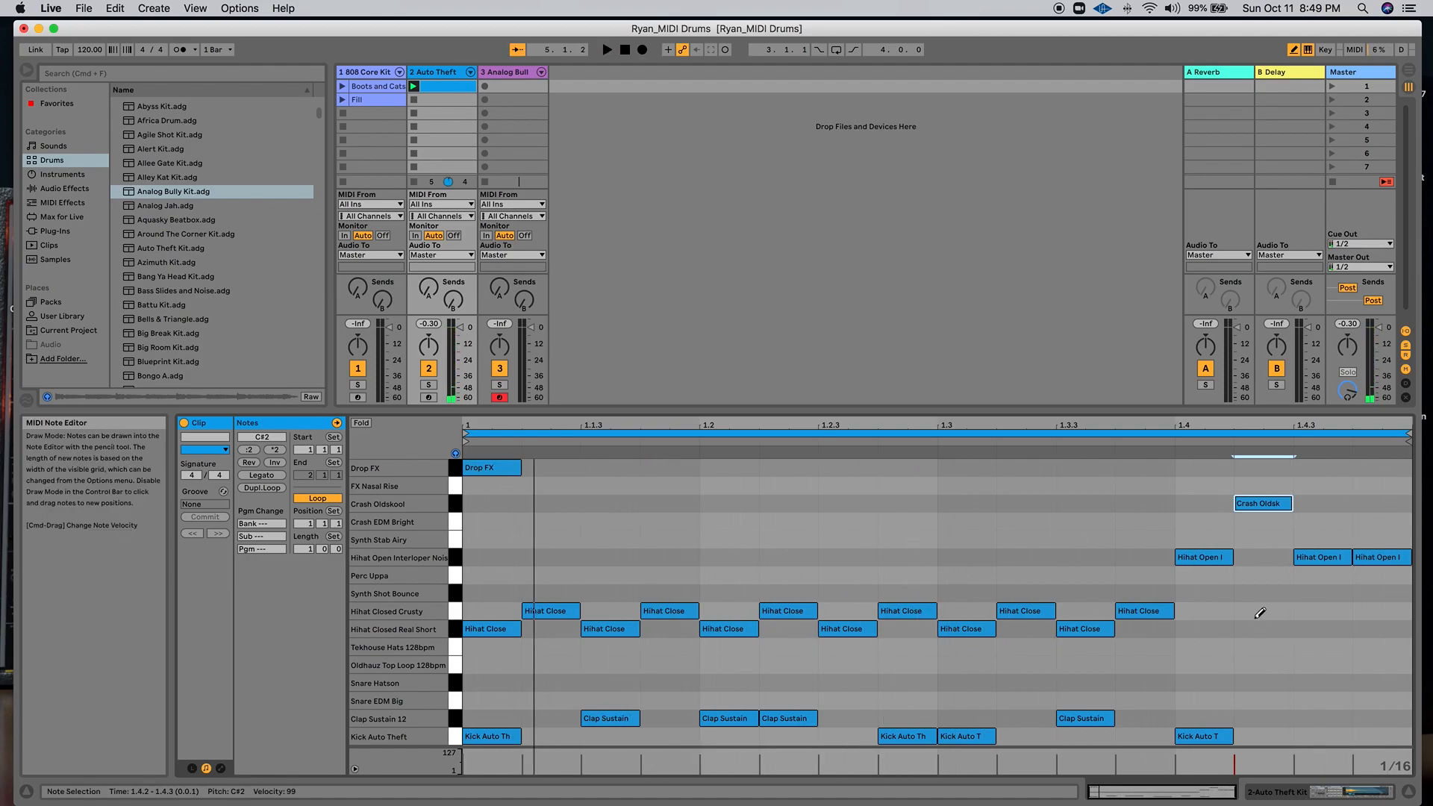
# - Rename the Auto Theft clip as 1 and select the first empty slot on the Analog Bully track
pyautogui.rightClick(455, 87)
pyautogui.click(509, 160)
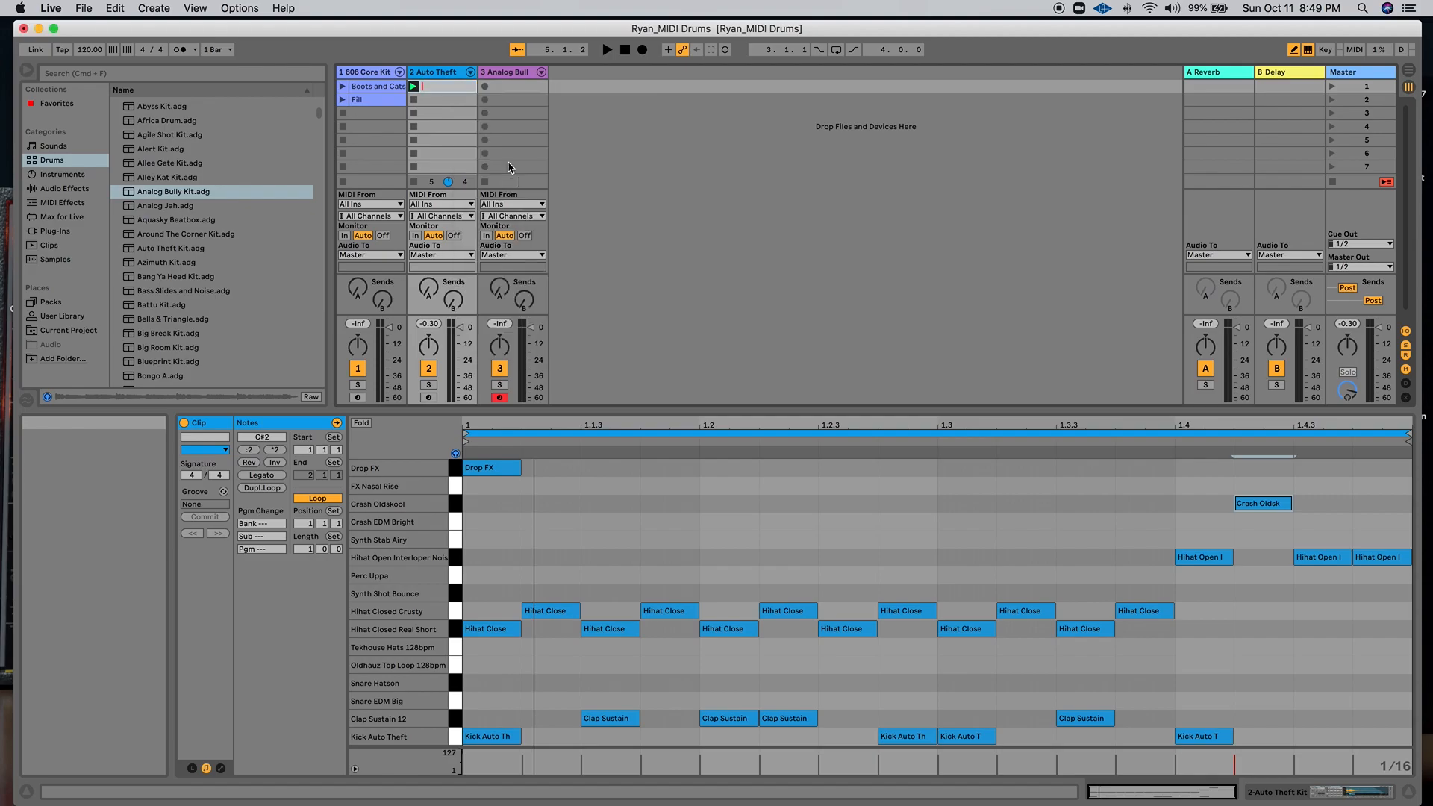
pyautogui.click(636, 155)
pyautogui.click(455, 88)
pyautogui.click(497, 88)
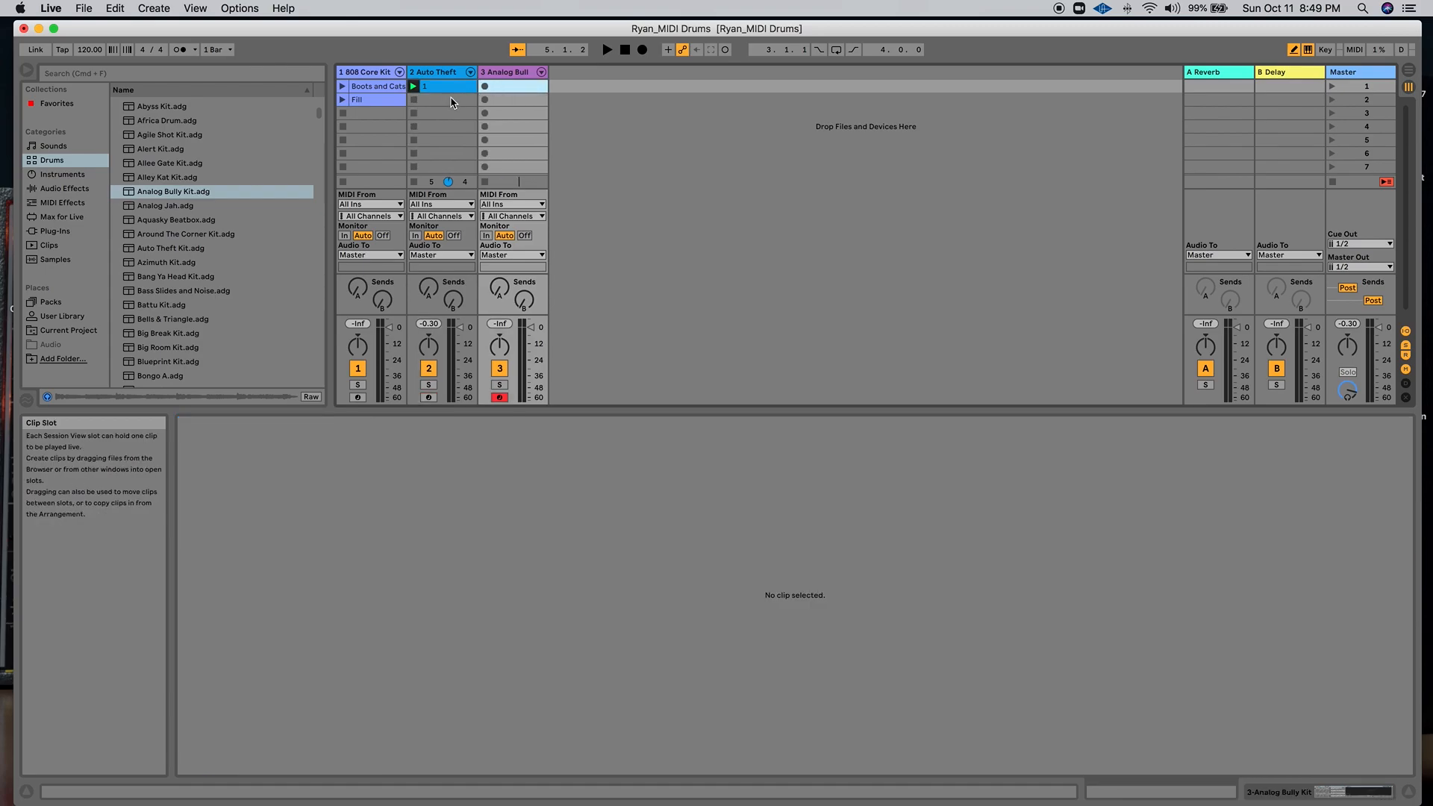